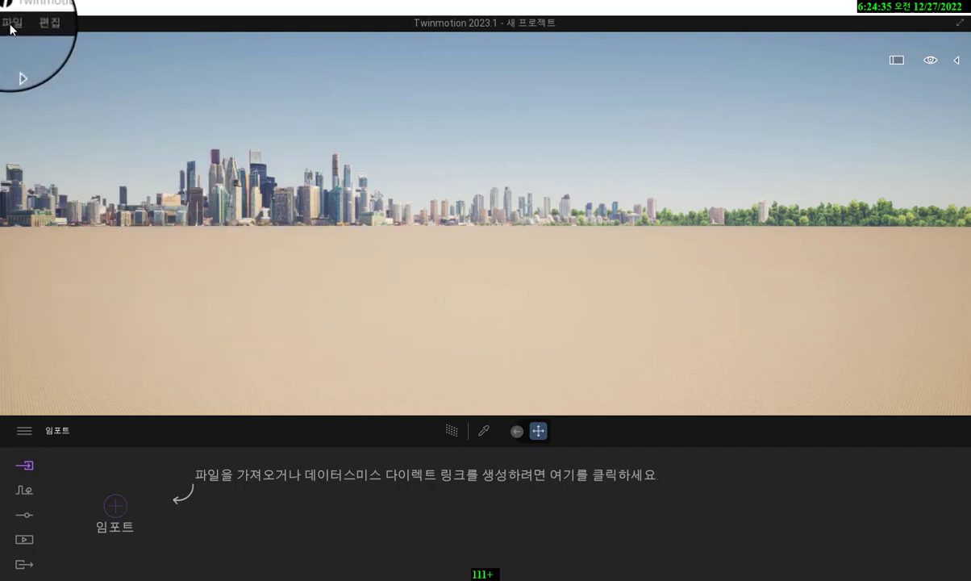
# Step: View the program's version and copyright information, and close the about window
pyautogui.click(65, 22)
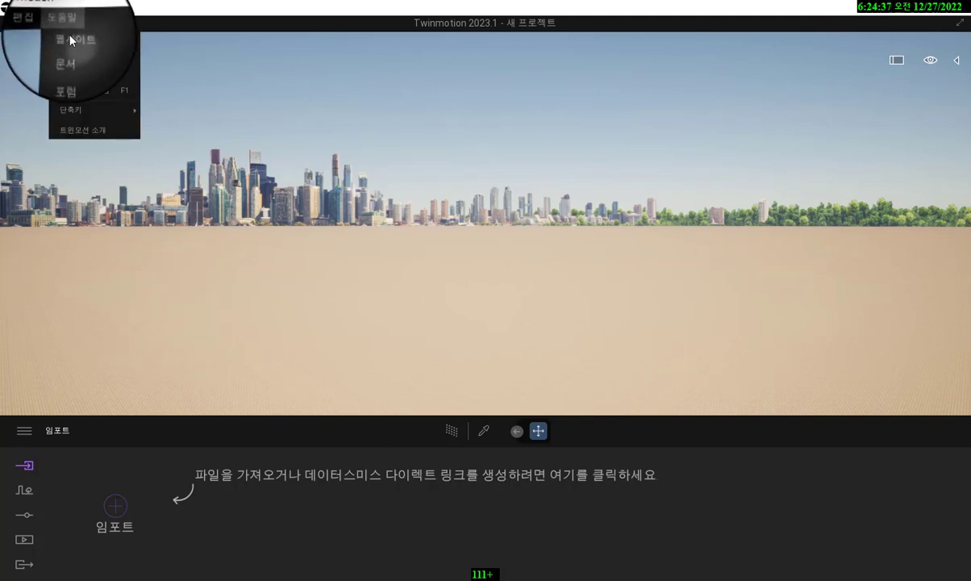
pyautogui.click(79, 136)
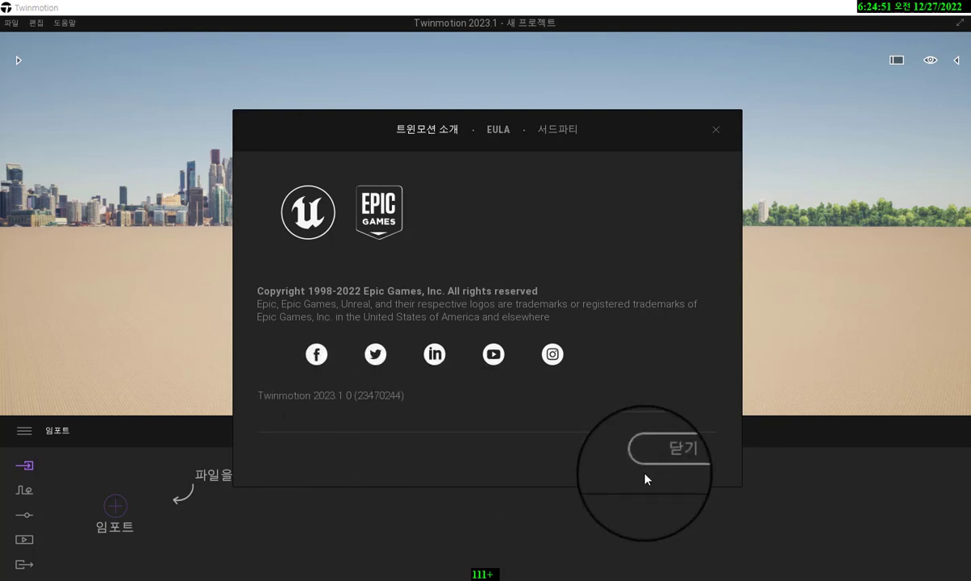
pyautogui.click(665, 463)
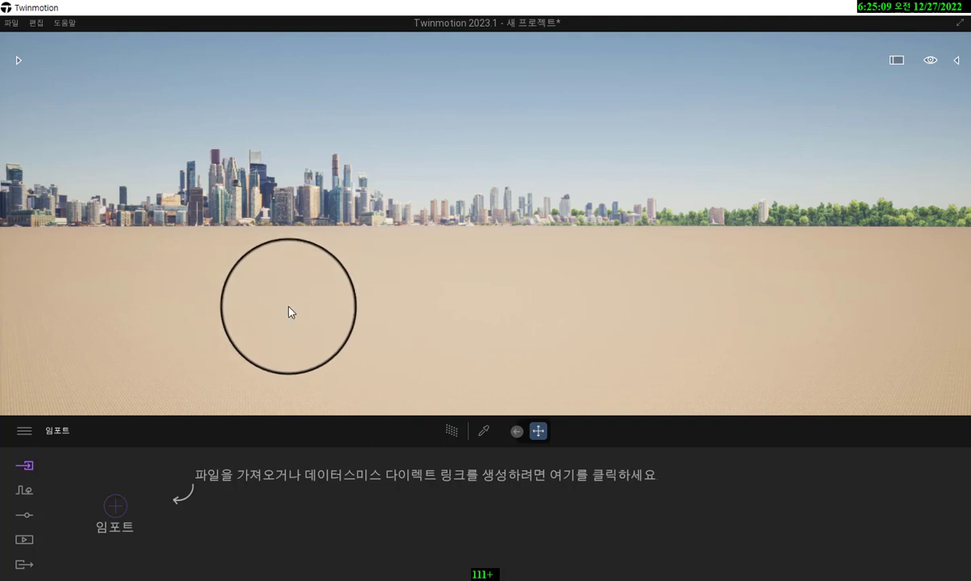
# Step: Expand the asset library and look through its categories, from materials to the user library
pyautogui.click(17, 58)
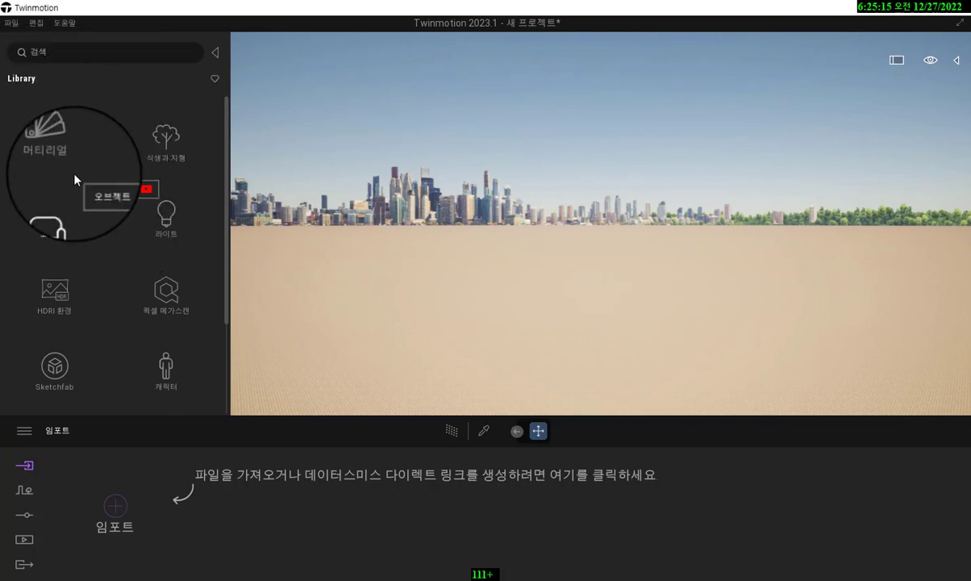
pyautogui.scroll(-1, 78, 171)
pyautogui.scroll(-3, 78, 172)
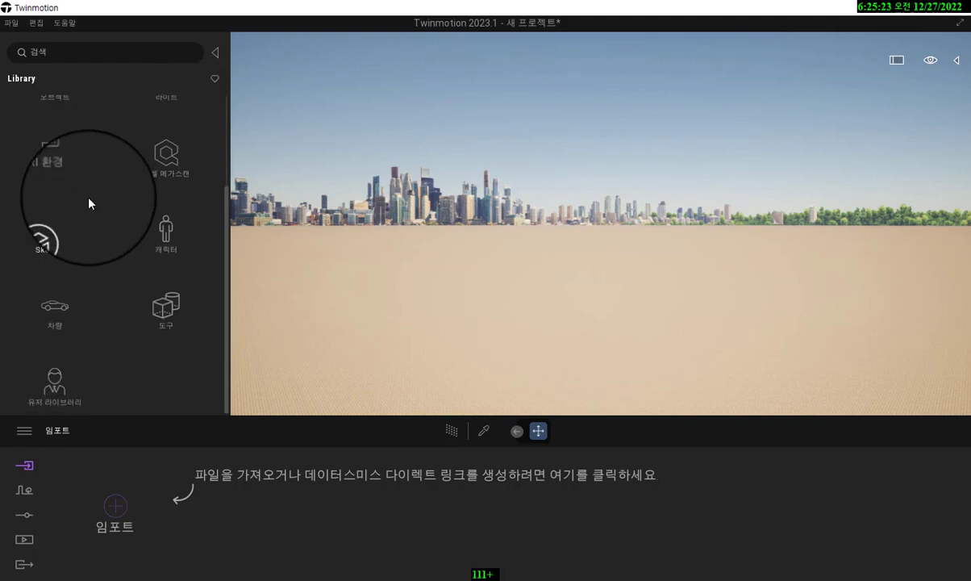
pyautogui.scroll(3, 89, 204)
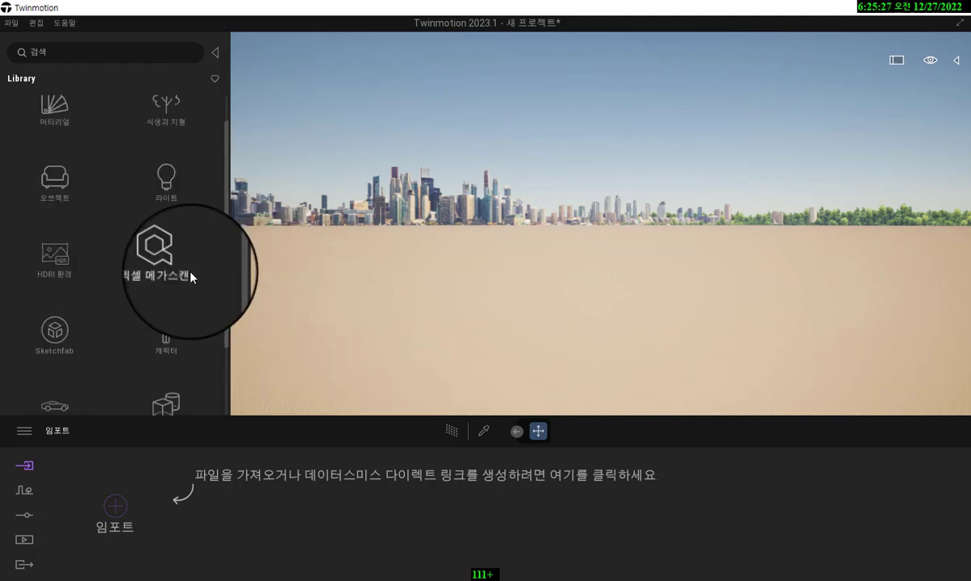
# Step: Show the home panel with the project templates, and switch its show-at-startup option on and back off
pyautogui.click(10, 24)
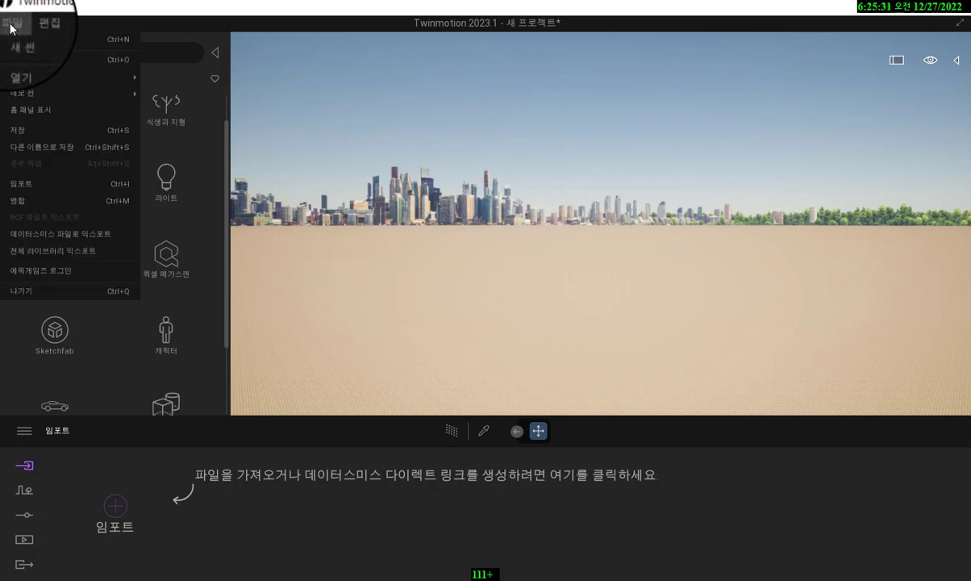
pyautogui.click(33, 112)
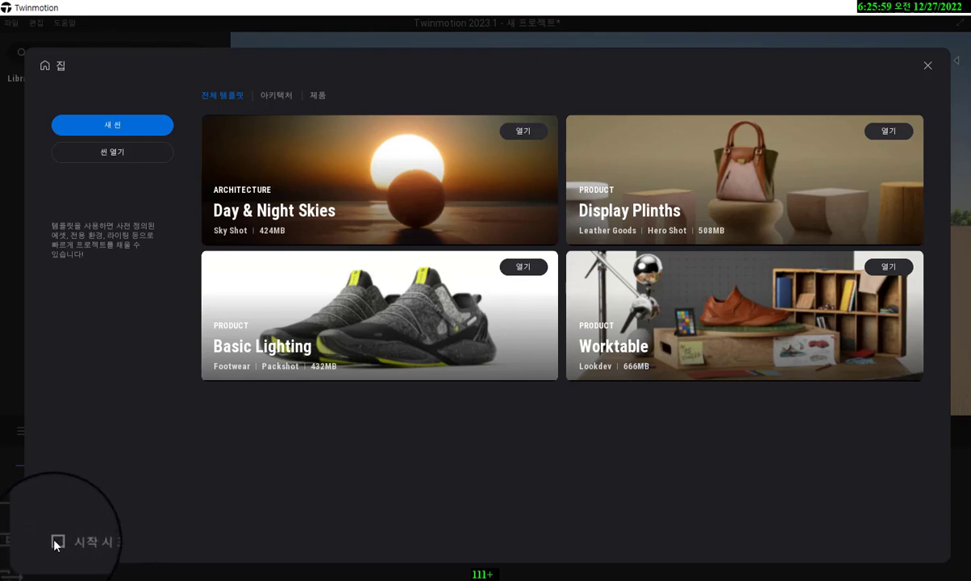
pyautogui.click(56, 541)
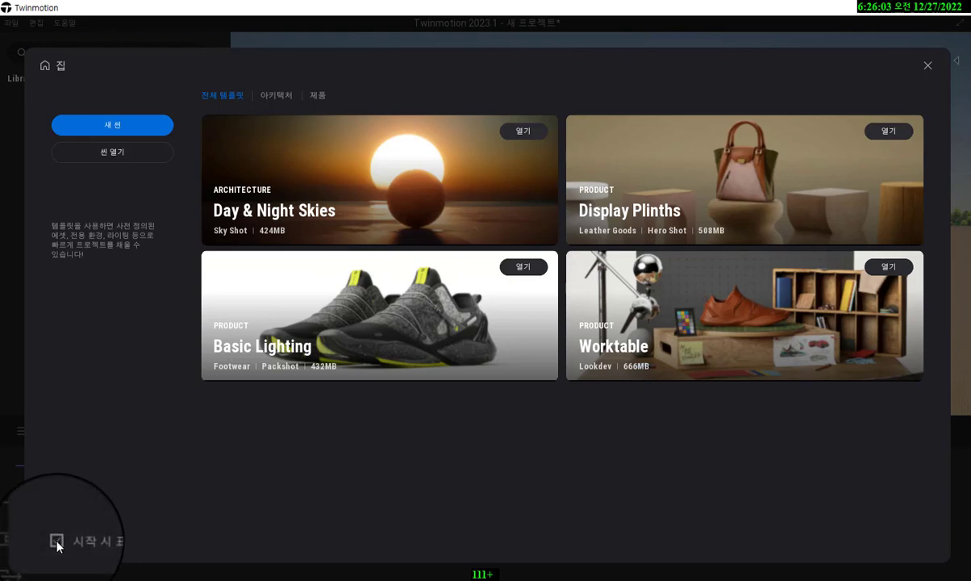
pyautogui.click(57, 544)
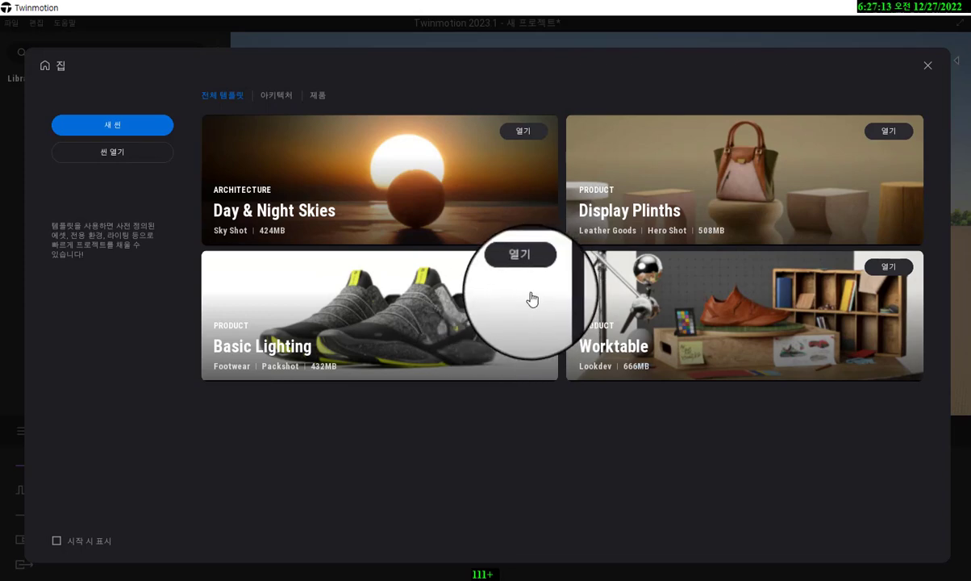
# Step: Open the Day & Night Skies architecture template without saving the current project
pyautogui.click(419, 211)
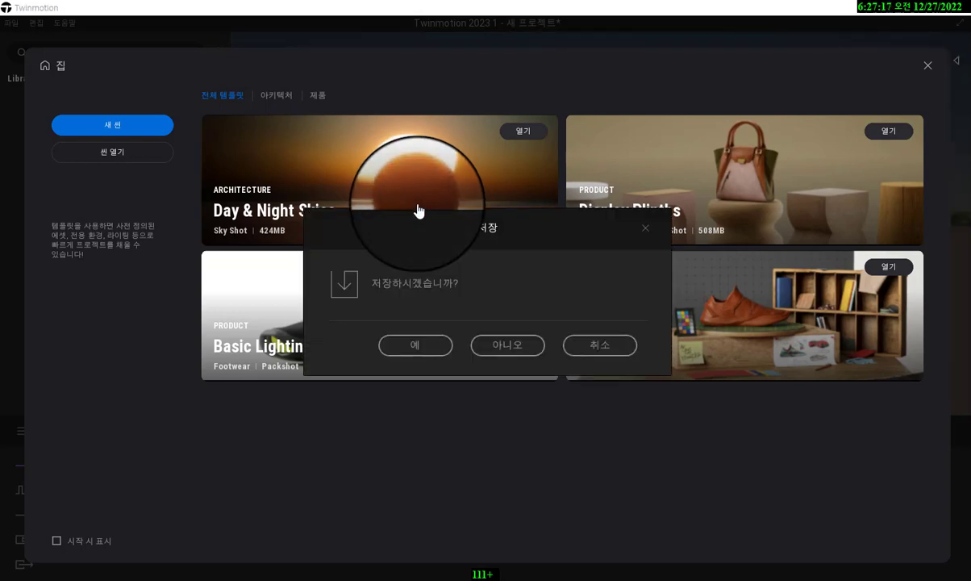
pyautogui.click(504, 344)
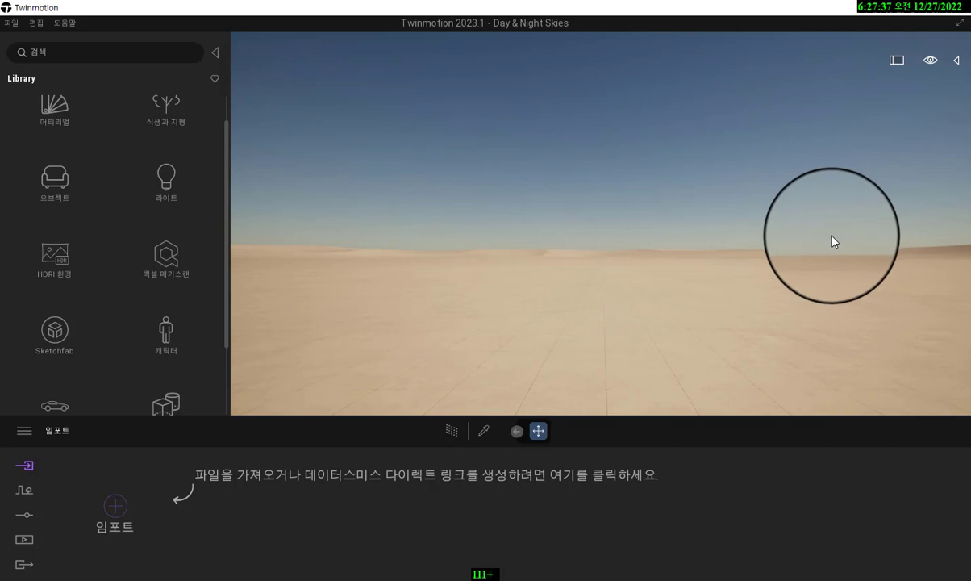
# Step: Open the template's media images and look through the day, night and sunrise sky scenes
pyautogui.click(23, 538)
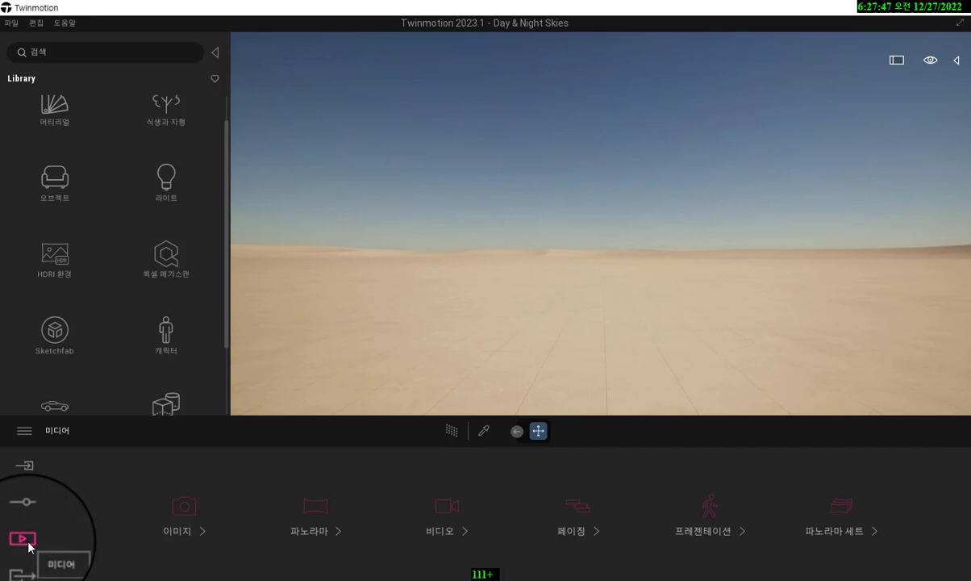
pyautogui.click(184, 517)
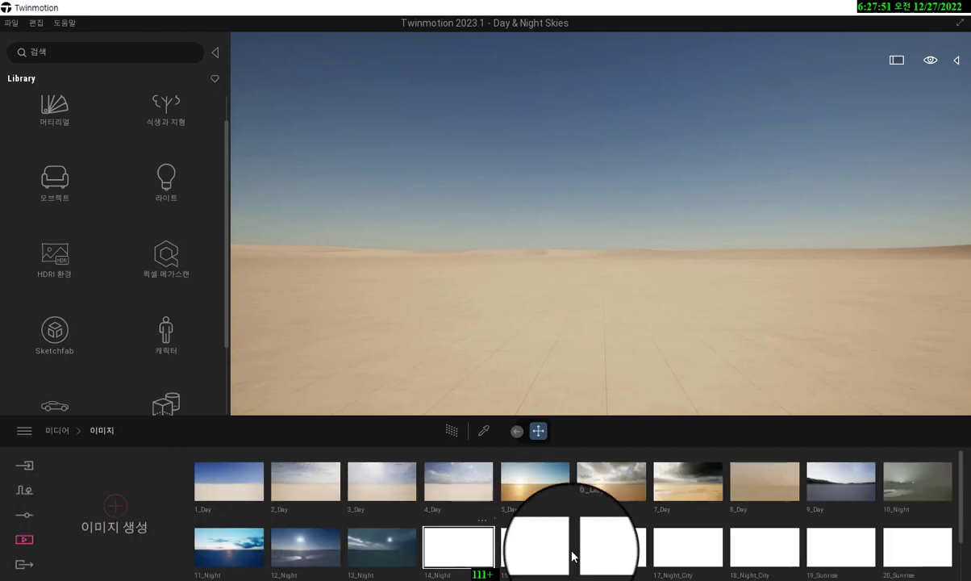
pyautogui.scroll(-1, 778, 548)
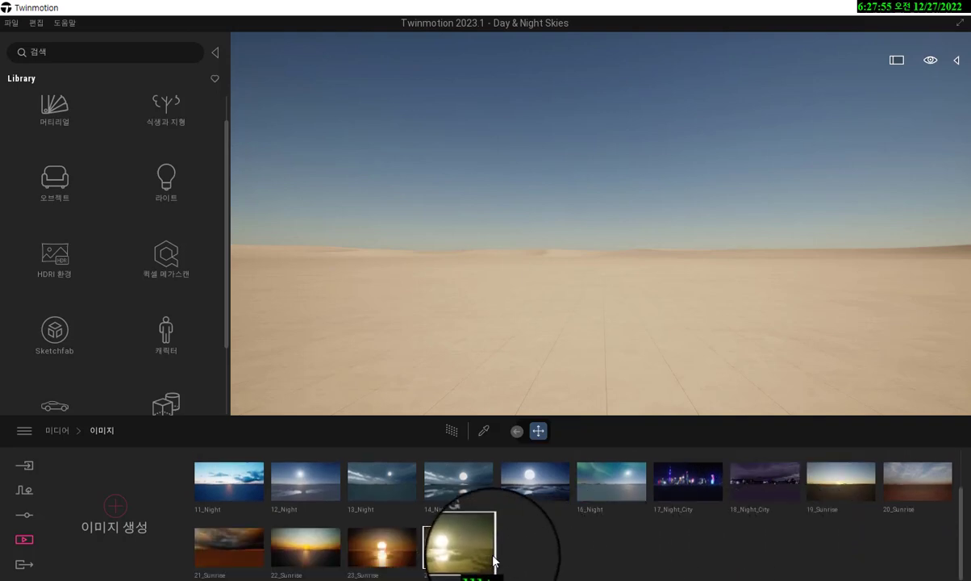
pyautogui.scroll(1, 499, 559)
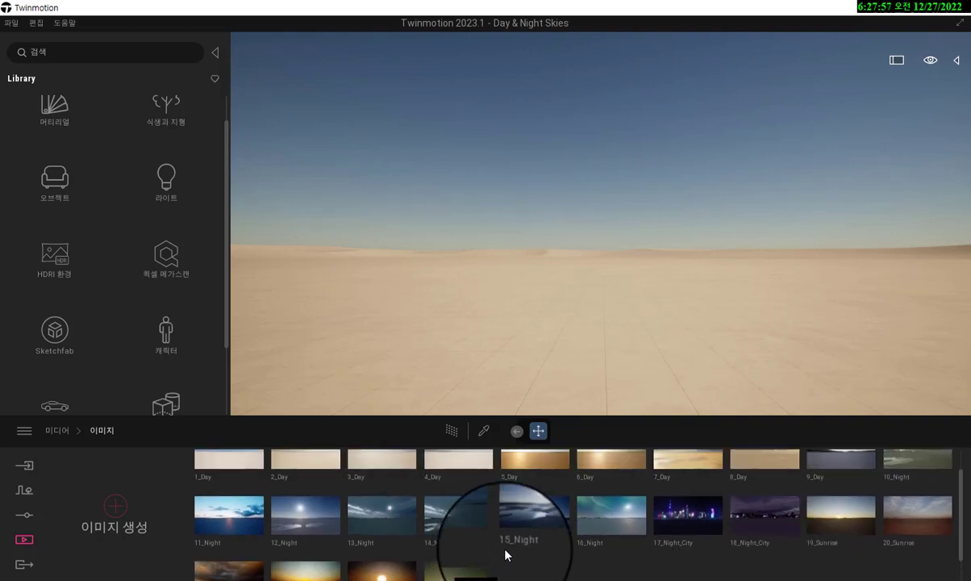
pyautogui.scroll(-1, 509, 553)
pyautogui.scroll(1, 453, 563)
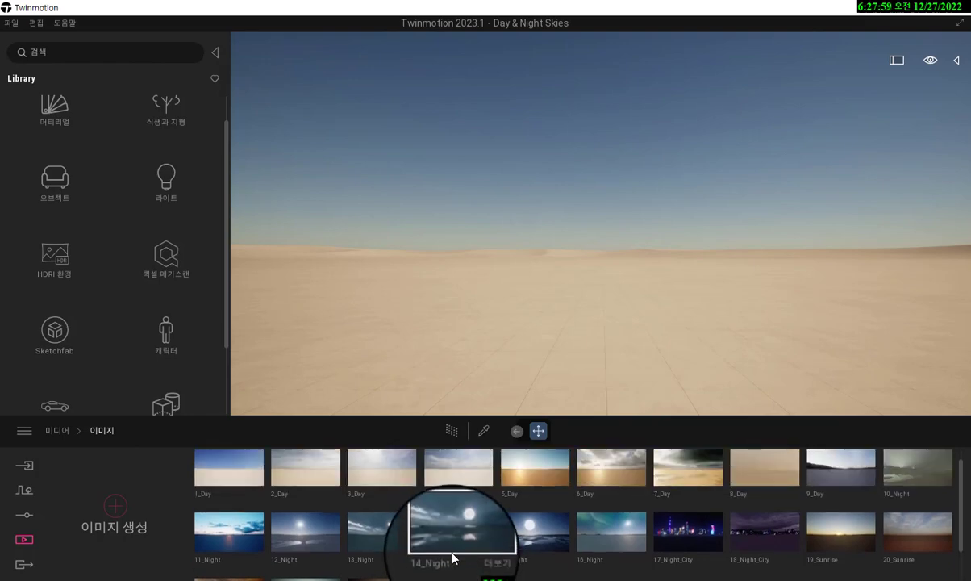
pyautogui.scroll(-1, 452, 555)
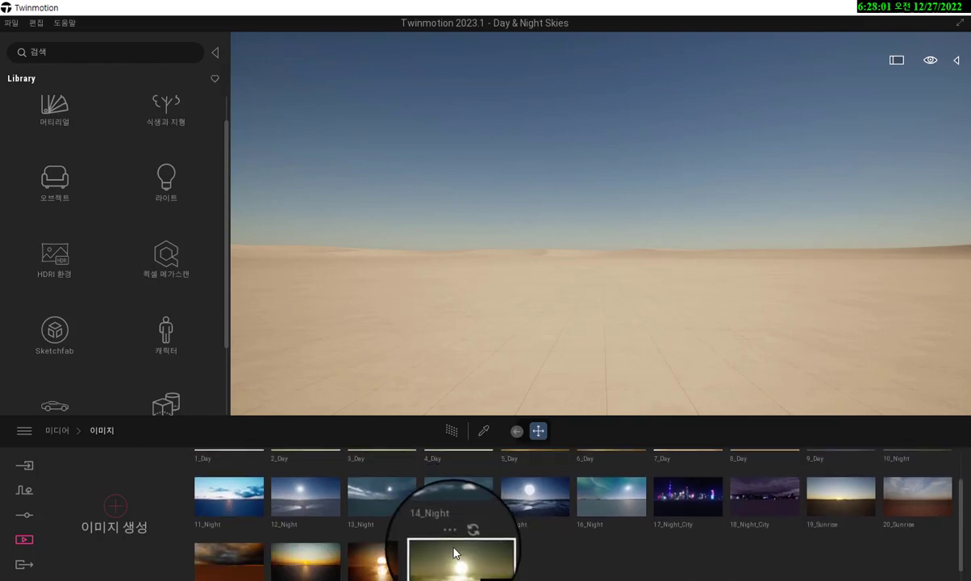
pyautogui.scroll(1, 456, 552)
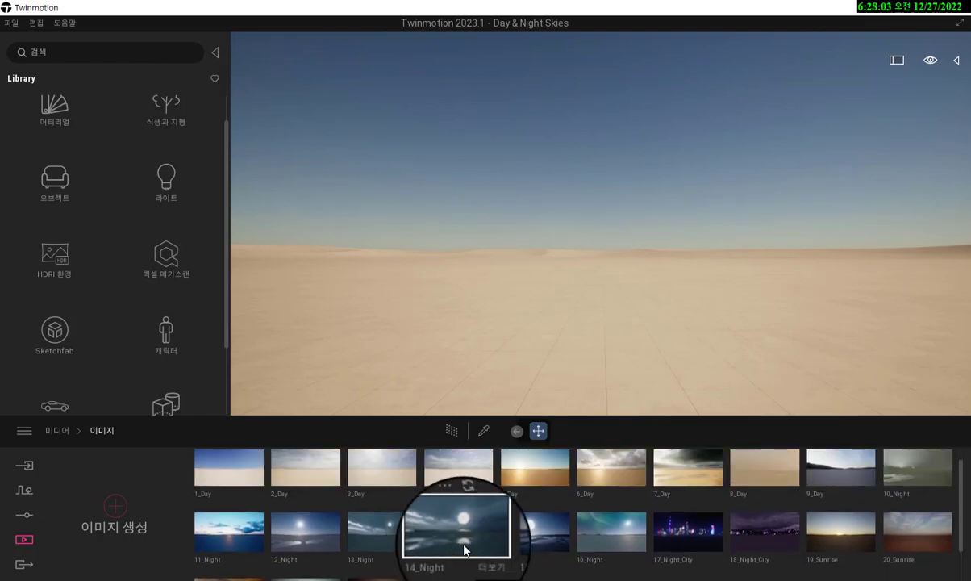
# Step: Preview the night sky images one after another, from 11_Night through 15_Night
pyautogui.click(230, 532)
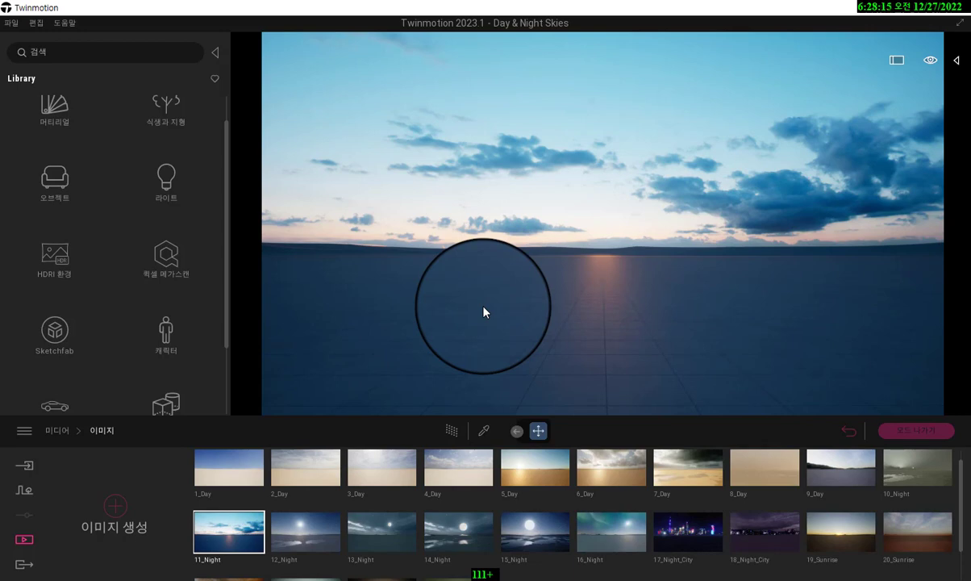
pyautogui.click(320, 536)
pyautogui.click(381, 528)
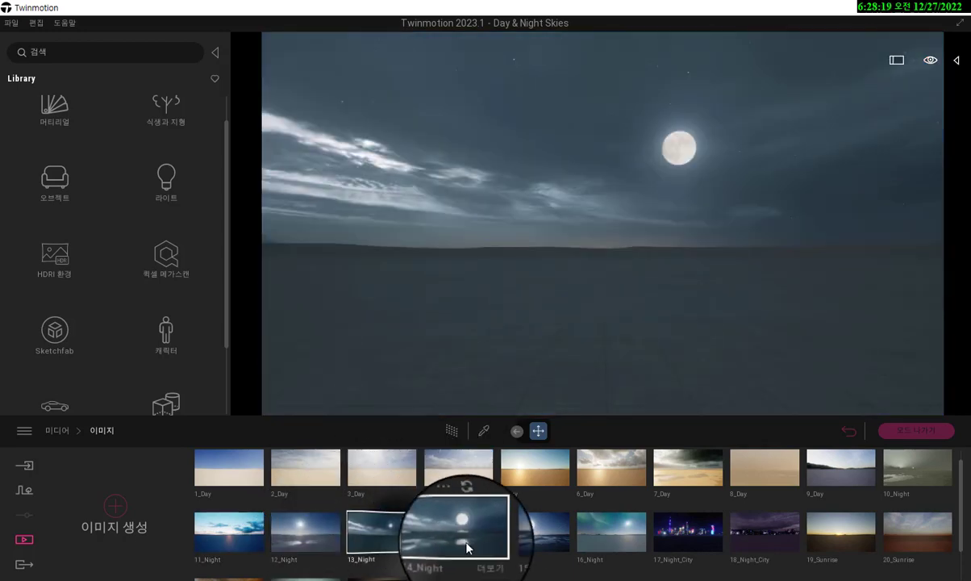
pyautogui.click(472, 536)
pyautogui.click(536, 539)
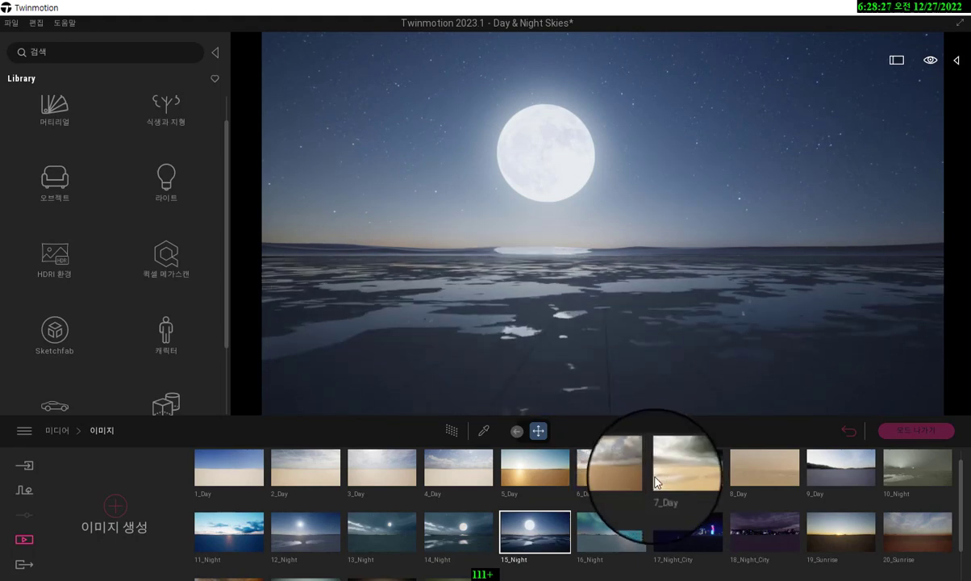
# Step: Preview the 23_Sunrise image and look around its scene in the viewport
pyautogui.scroll(-2, 654, 482)
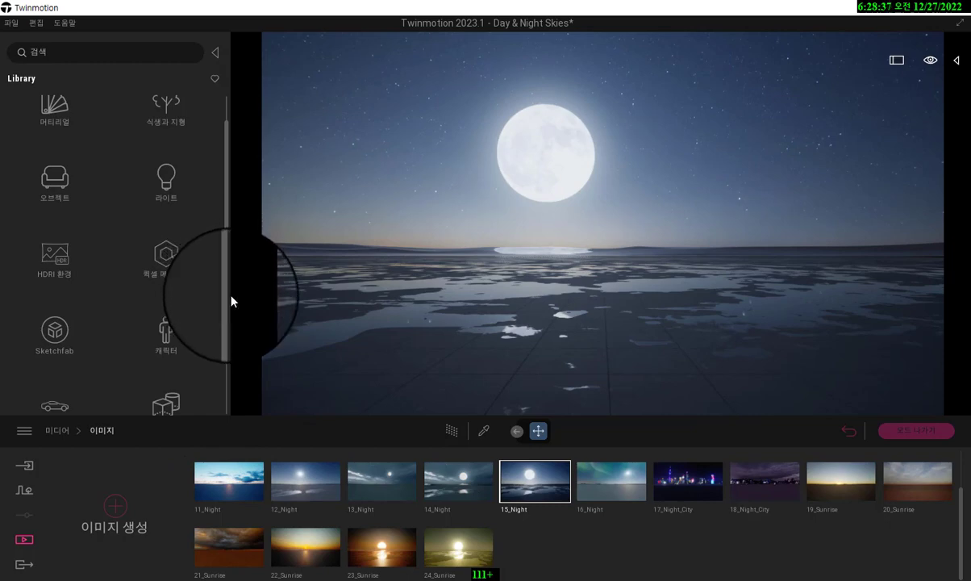
pyautogui.click(407, 345)
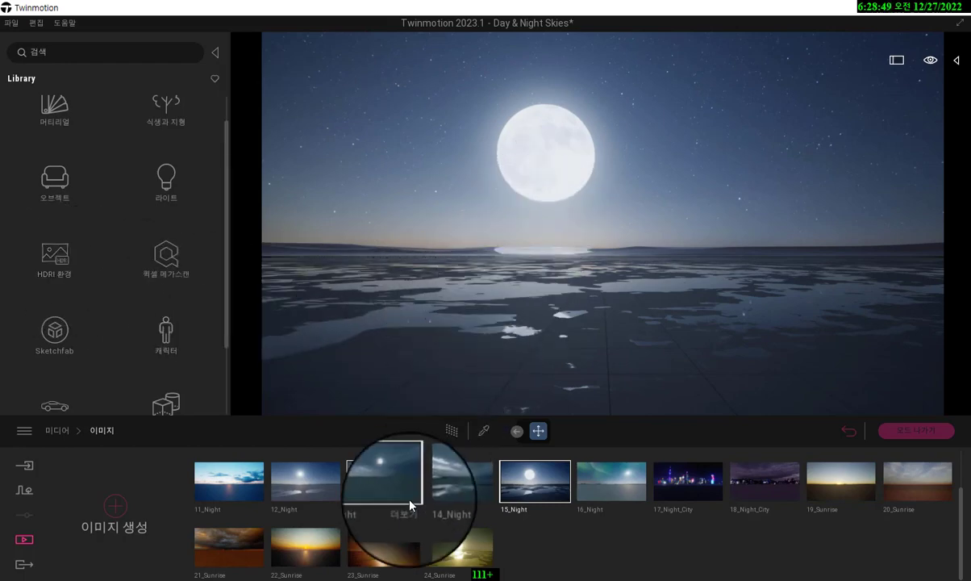
pyautogui.click(379, 539)
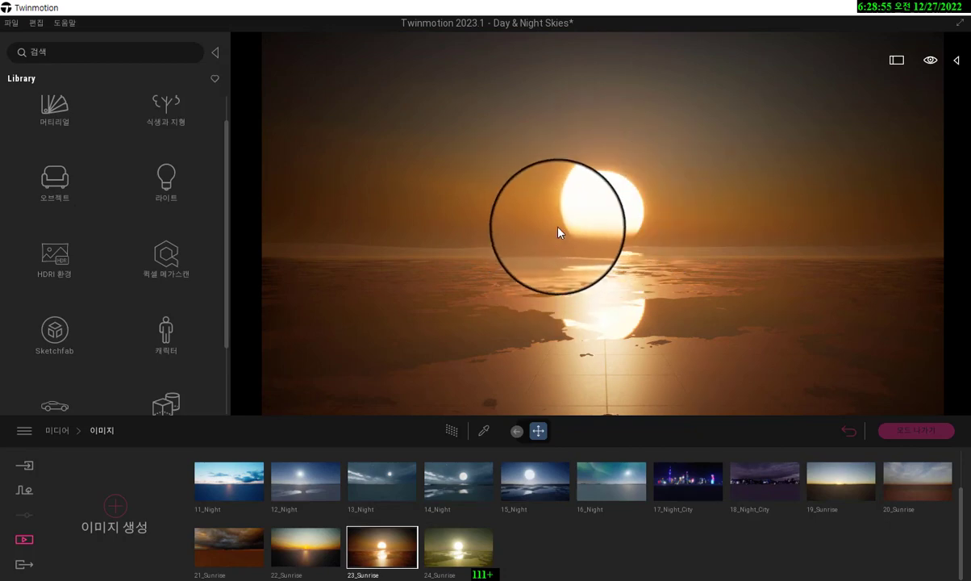
pyautogui.rightClick(583, 268)
pyautogui.moveTo(559, 281); pyautogui.dragTo(573, 282, button='right')
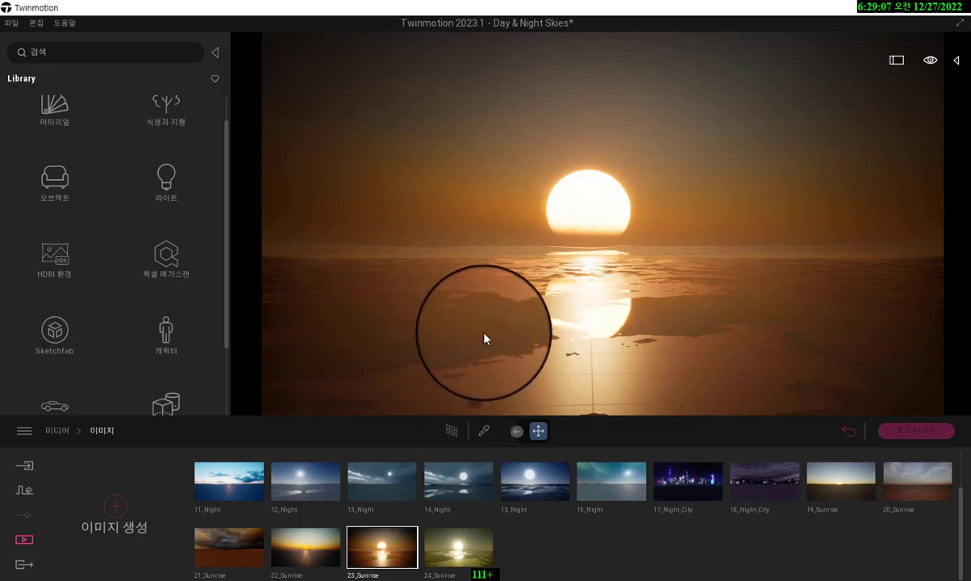
pyautogui.moveTo(488, 337); pyautogui.dragTo(487, 331)
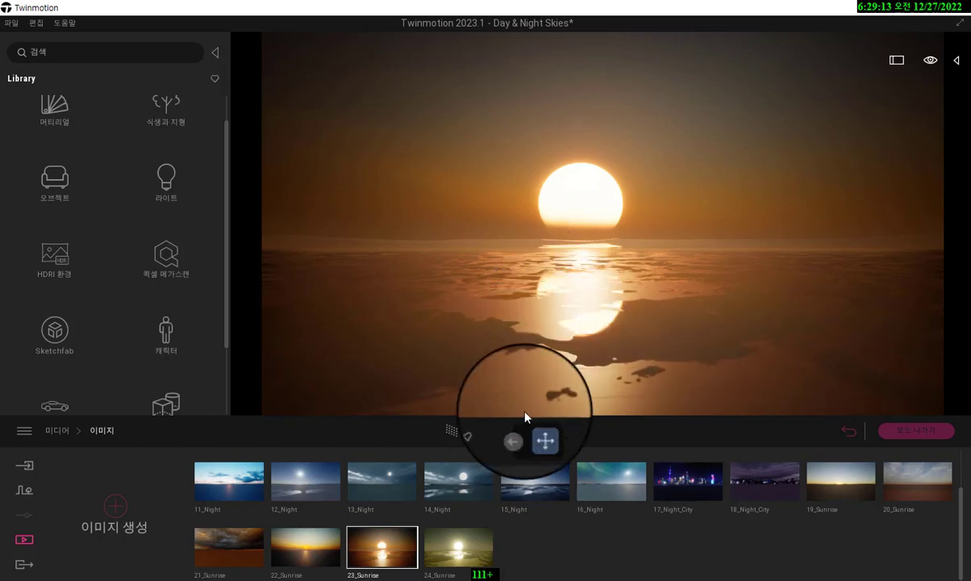
# Step: Preview 24_Sunrise, 13_Night and 17_Night_City, and look around the night city scene
pyautogui.click(472, 546)
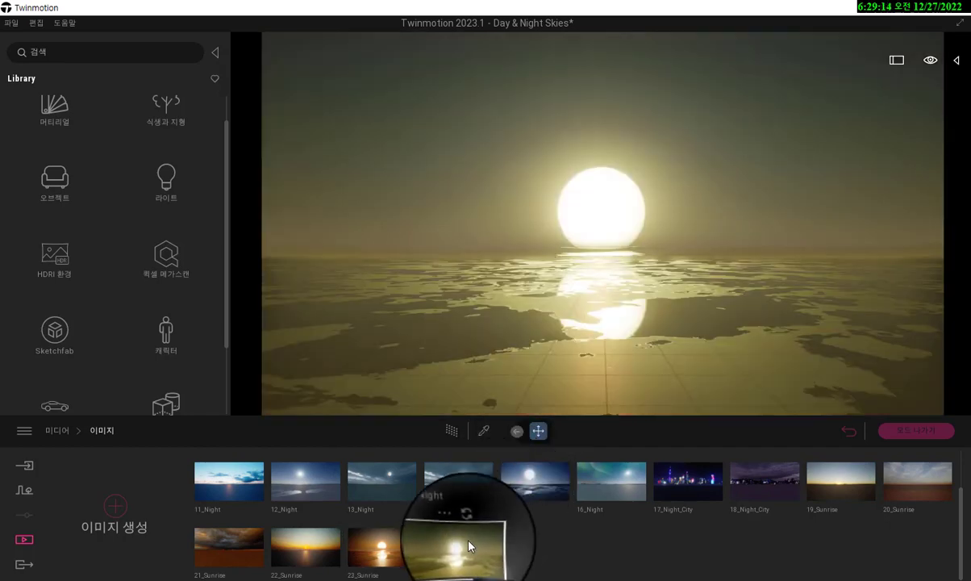
pyautogui.click(378, 500)
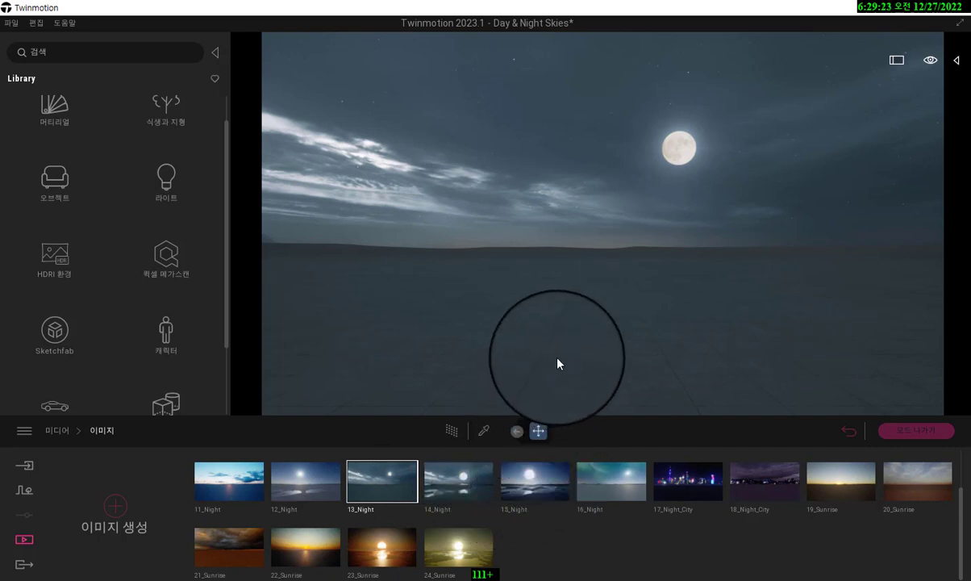
pyautogui.click(697, 496)
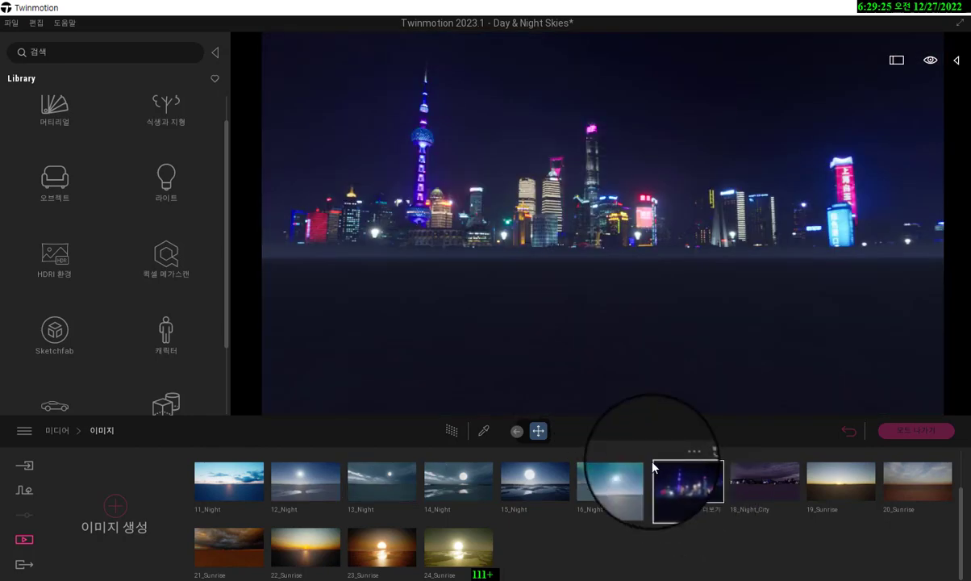
pyautogui.moveTo(621, 388); pyautogui.dragTo(623, 382)
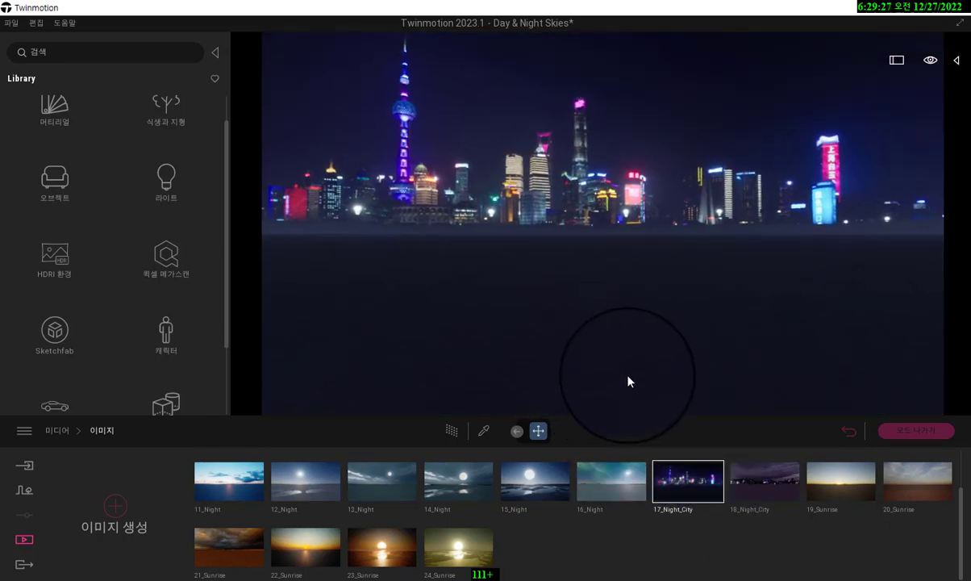
# Step: Preview the 7_Day image and look around its cloudy desert scene
pyautogui.scroll(2, 754, 480)
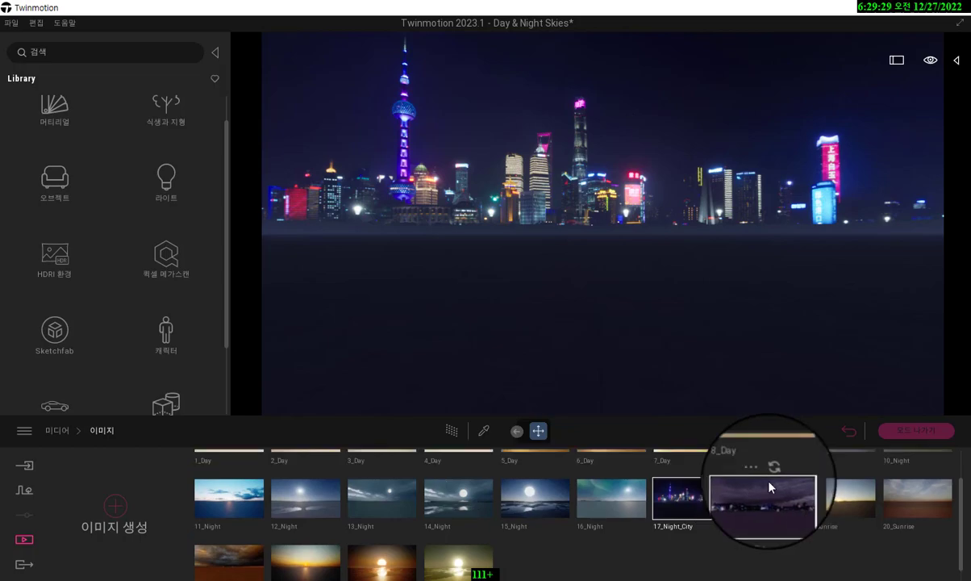
pyautogui.scroll(1, 790, 502)
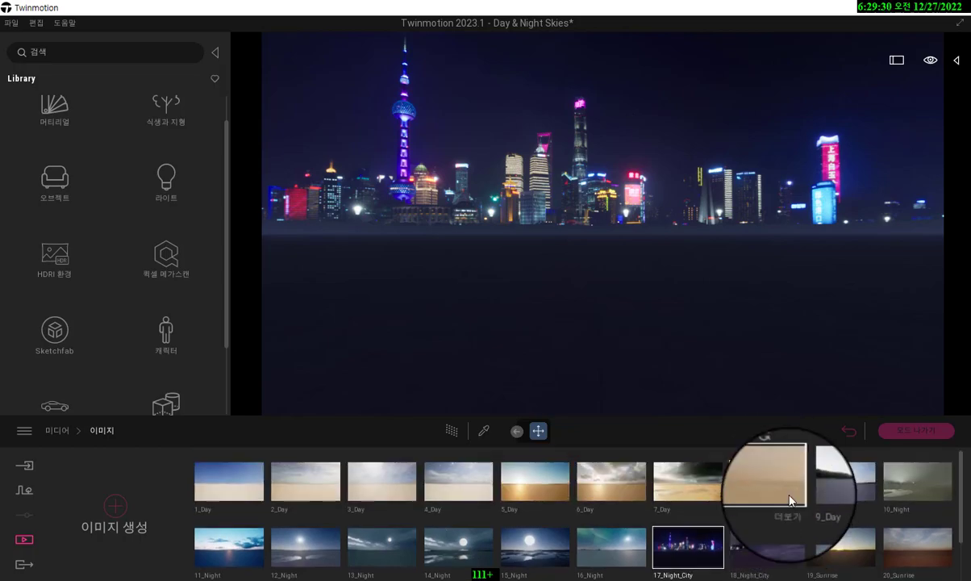
pyautogui.click(688, 500)
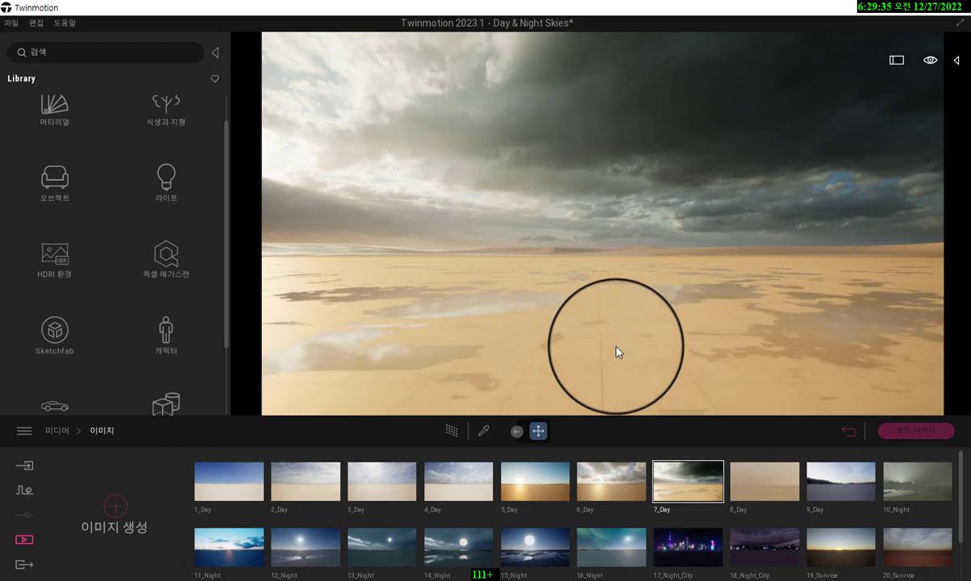
pyautogui.moveTo(617, 346); pyautogui.dragTo(619, 347, button='right')
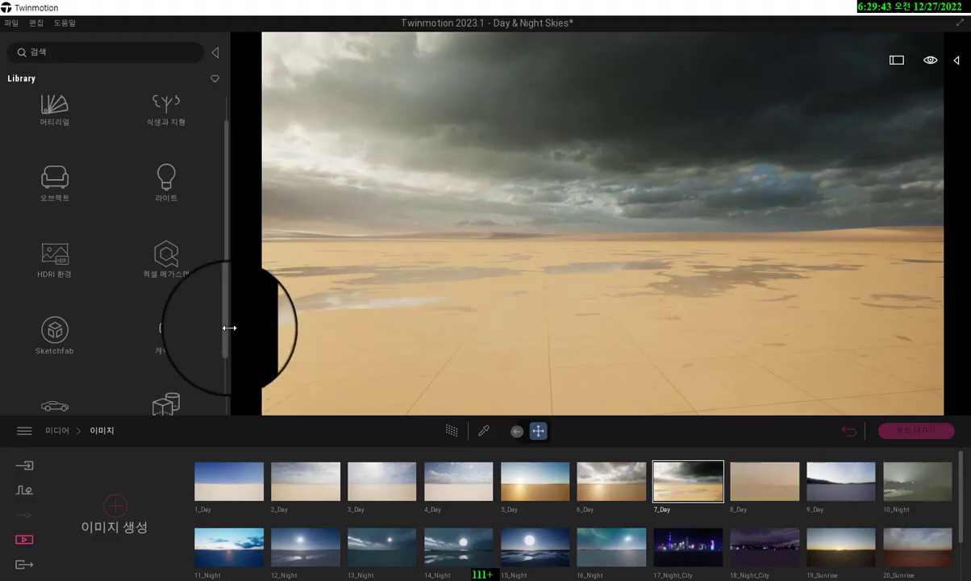
# Step: Add the Flat landscape from the vegetation and landscape library to the desert scene
pyautogui.scroll(1, 127, 218)
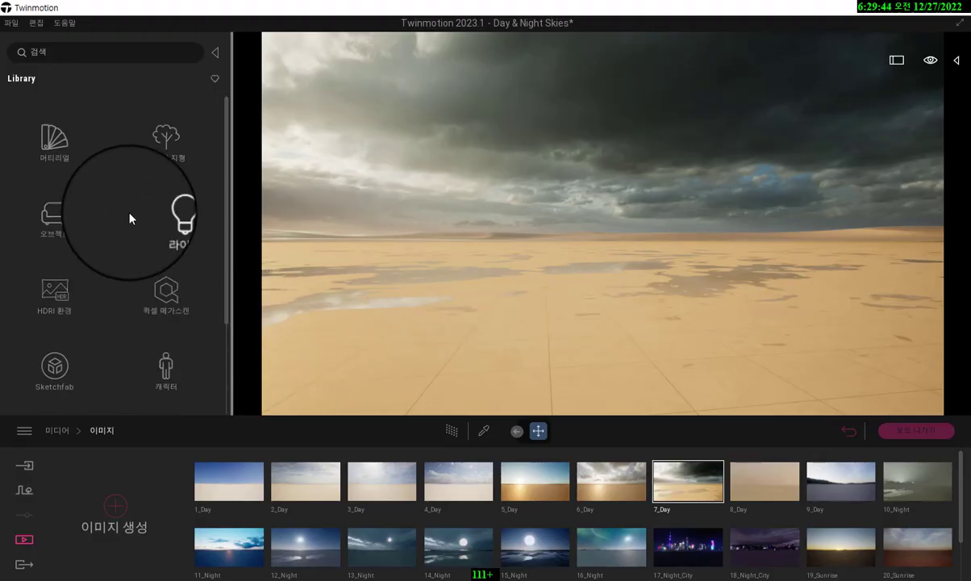
pyautogui.click(159, 152)
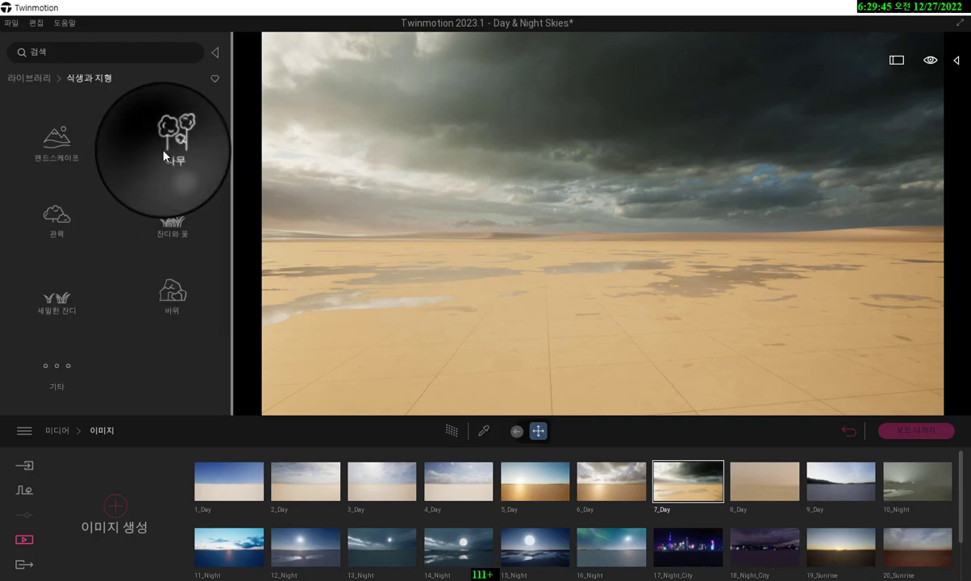
pyautogui.click(64, 157)
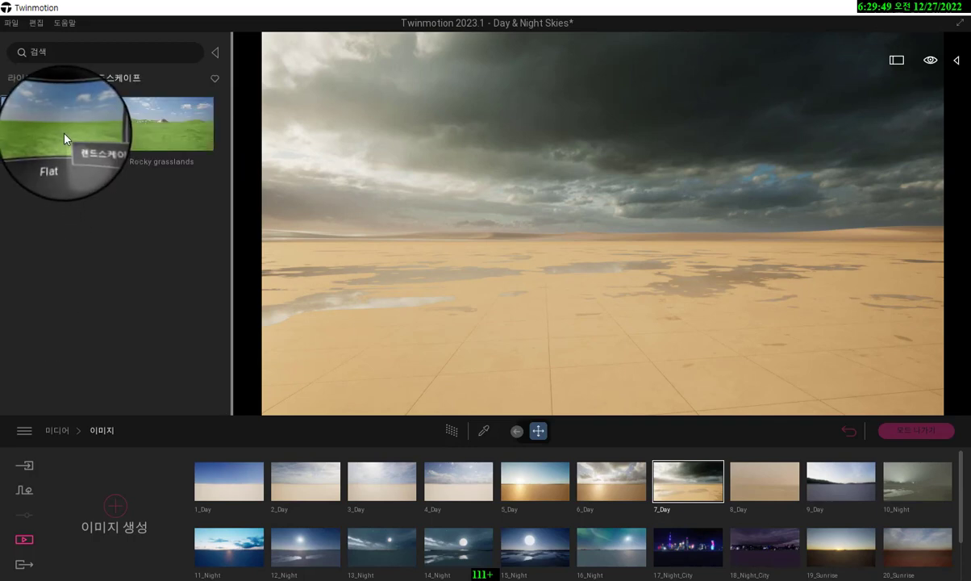
pyautogui.moveTo(69, 139); pyautogui.dragTo(434, 309)
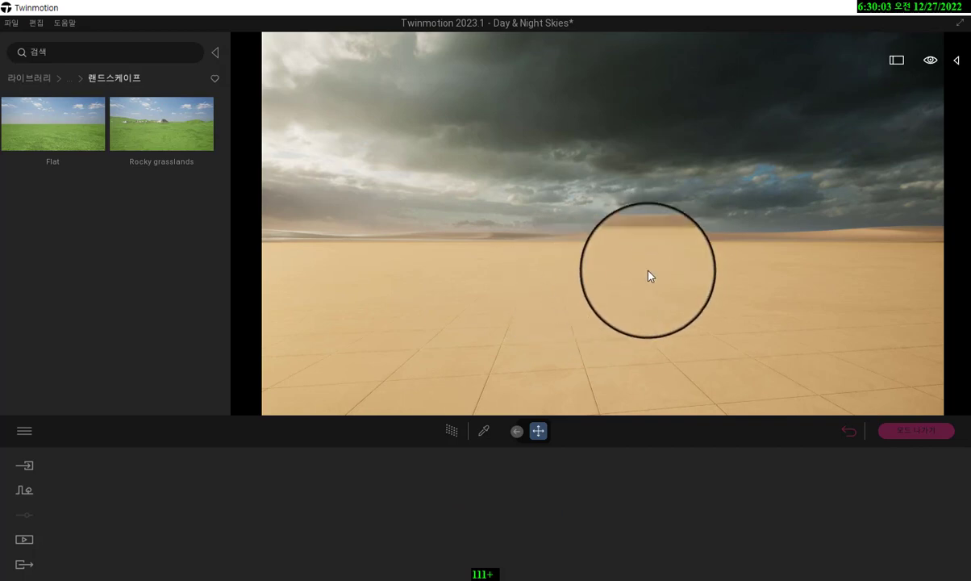
# Step: Select the Flat landscape in the scene graph and raise it so its grass covers the desert ground
pyautogui.click(957, 64)
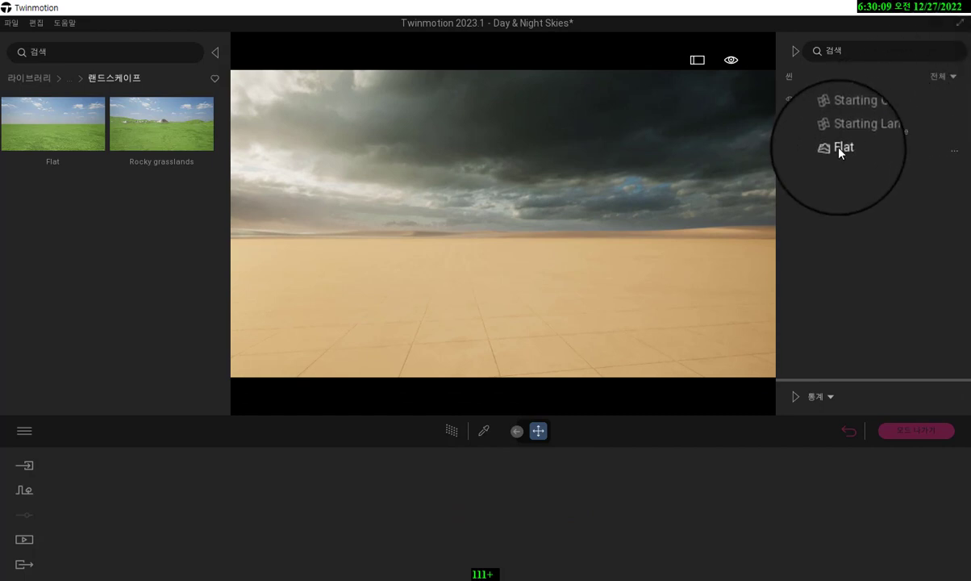
pyautogui.click(841, 149)
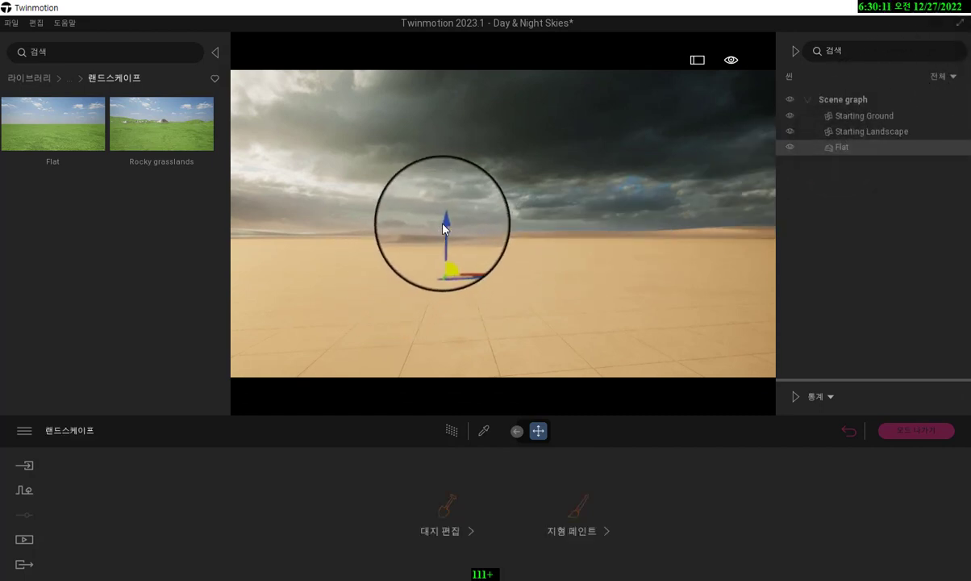
pyautogui.moveTo(443, 229)
pyautogui.mouseDown()
pyautogui.moveTo(449, 169)
pyautogui.moveTo(447, 245)
pyautogui.moveTo(455, 232)
pyautogui.moveTo(459, 248)
pyautogui.mouseUp()
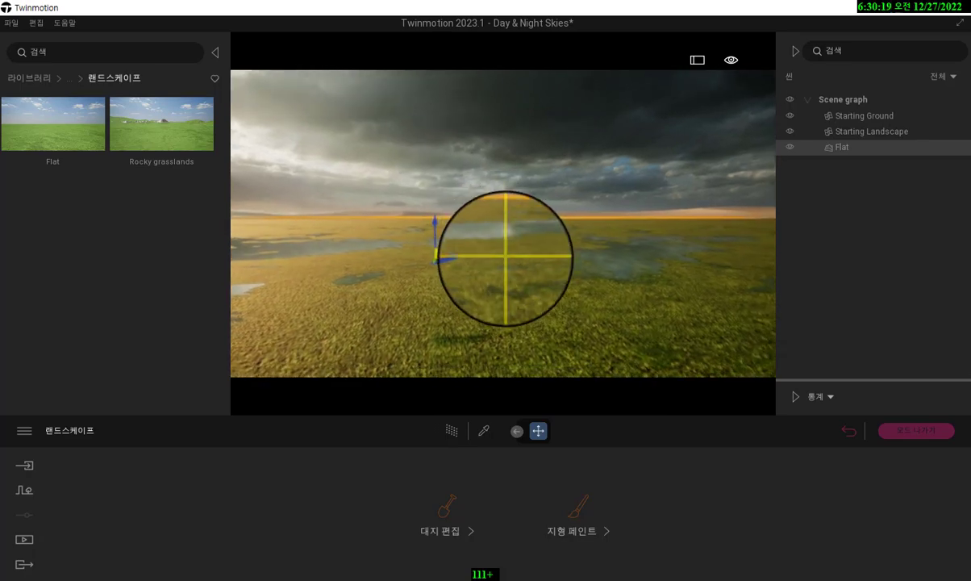
# Step: Examine how the puddles on the grassy Flat landscape change at near and far viewing distances and from several angles
pyautogui.moveTo(506, 258); pyautogui.dragTo(515, 261, button='right')
pyautogui.press('w')
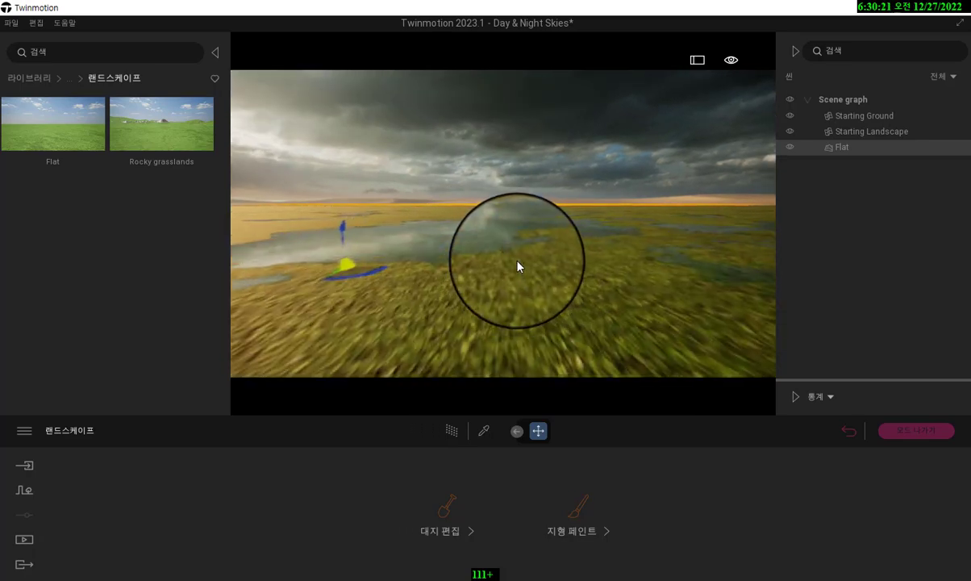
pyautogui.press('s')
pyautogui.moveTo(517, 261); pyautogui.dragTo(524, 262, button='right')
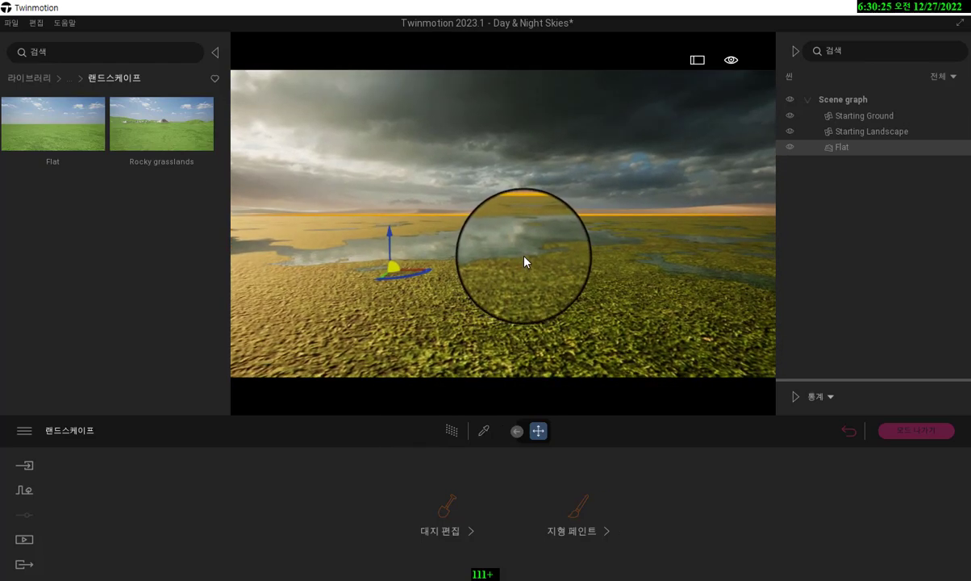
pyautogui.scroll(6, 524, 262)
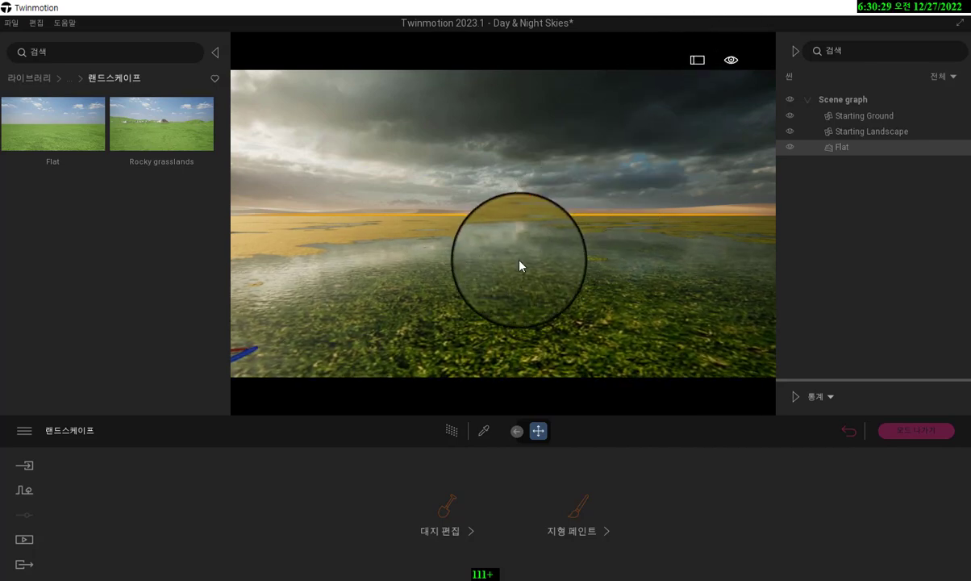
pyautogui.moveTo(476, 265); pyautogui.dragTo(477, 267, button='right')
pyautogui.scroll(3, 477, 268)
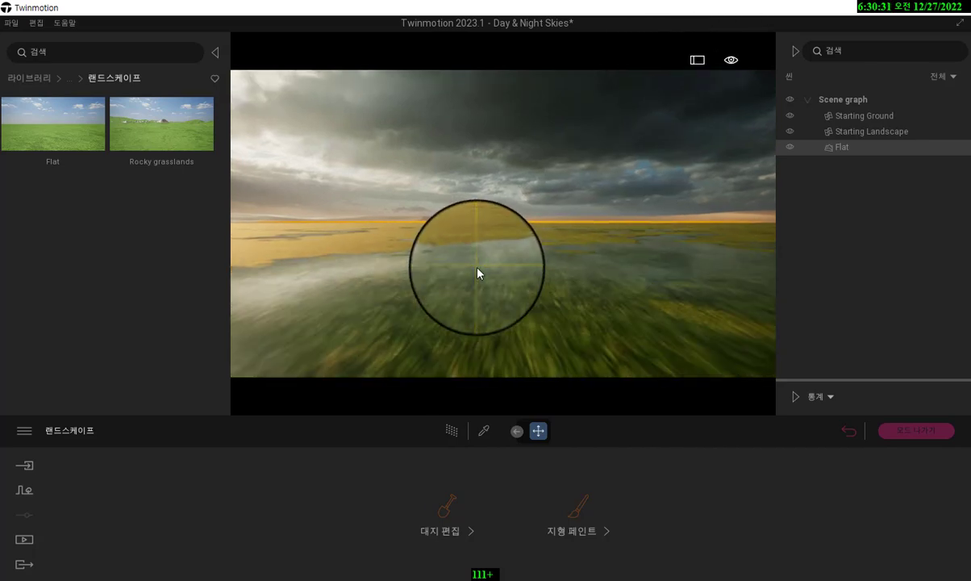
pyautogui.scroll(-6, 397, 295)
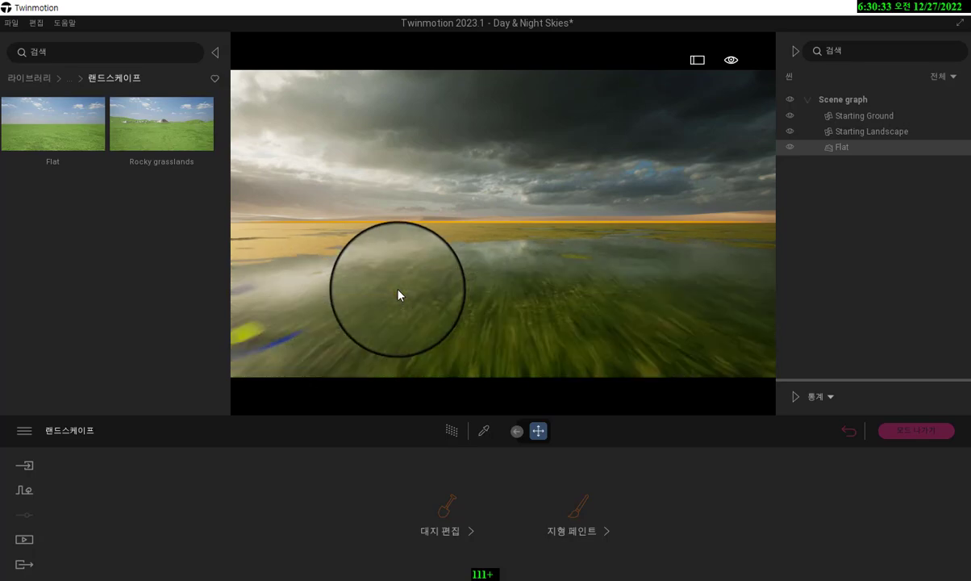
pyautogui.scroll(-4, 397, 296)
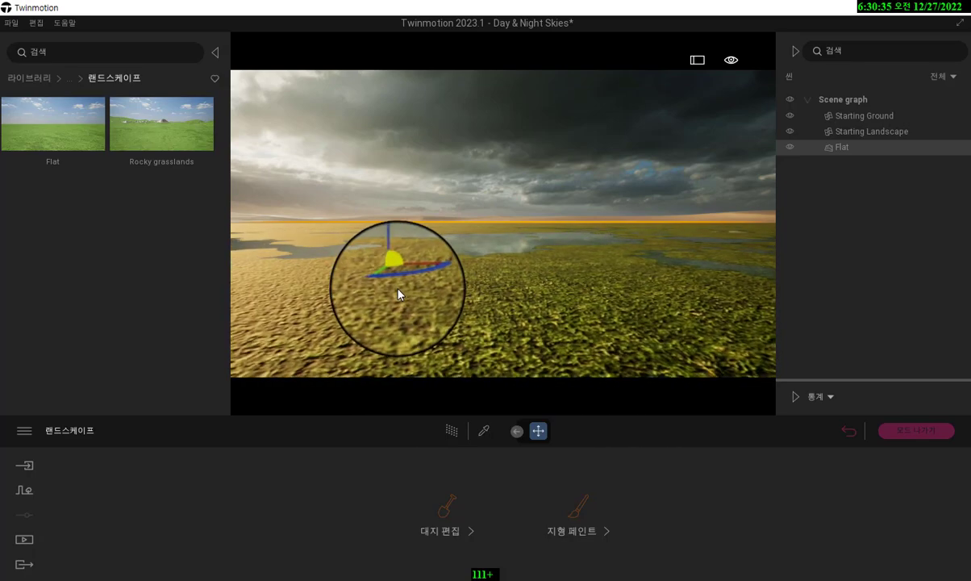
pyautogui.scroll(5, 397, 290)
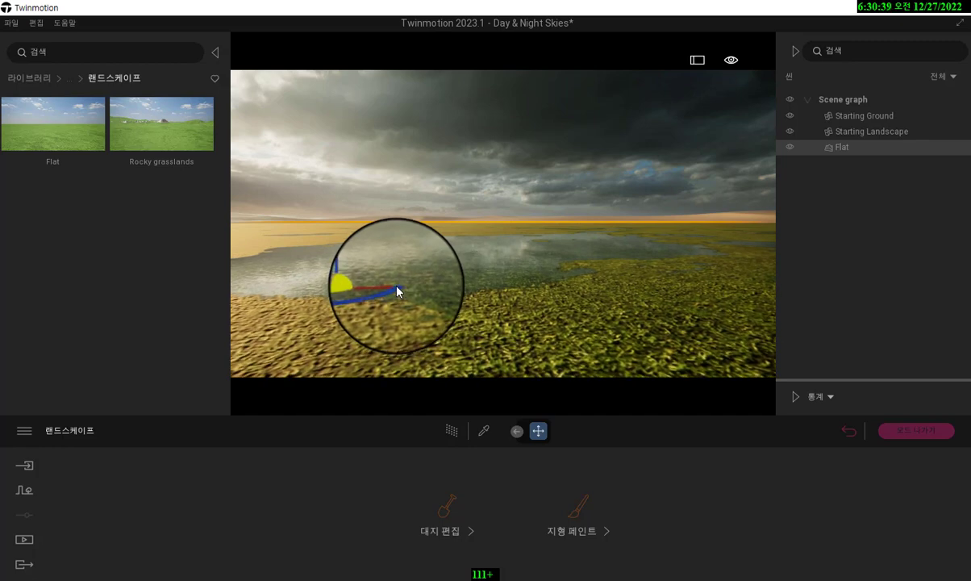
pyautogui.scroll(-3, 398, 291)
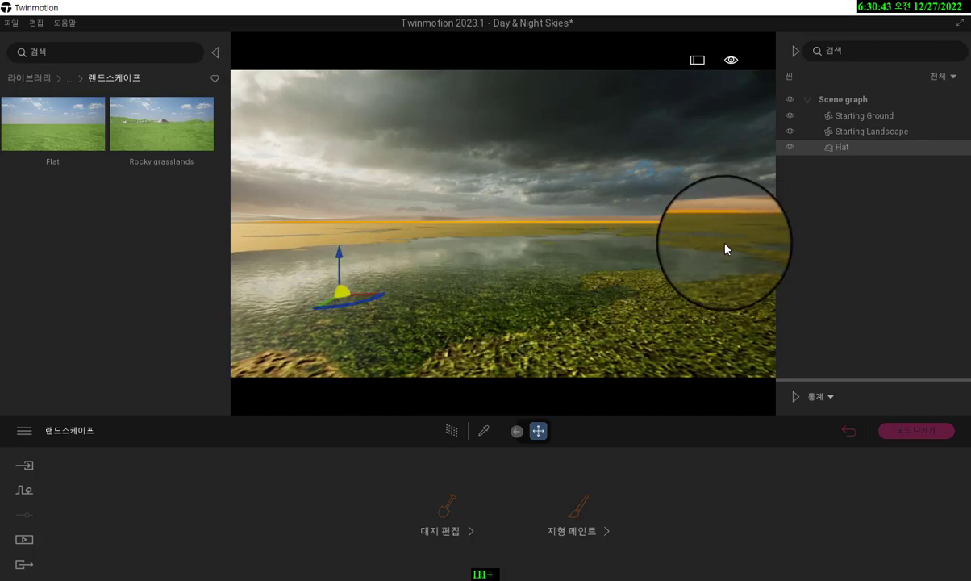
pyautogui.moveTo(478, 289)
pyautogui.mouseDown(button='right')
pyautogui.moveTo(565, 289)
pyautogui.moveTo(477, 302)
pyautogui.mouseUp(button='right')
pyautogui.scroll(3, 427, 292)
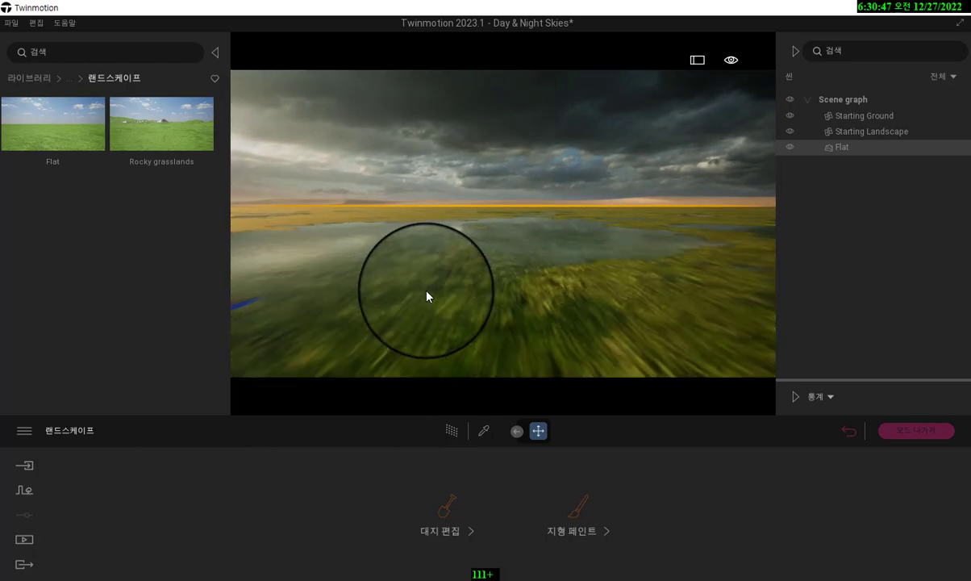
pyautogui.scroll(-3, 426, 297)
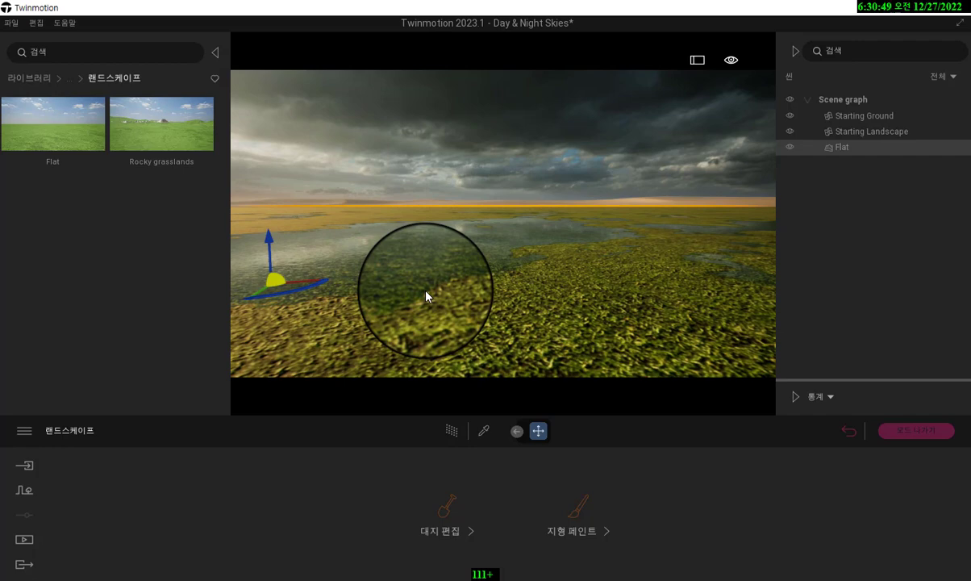
pyautogui.moveTo(457, 286); pyautogui.dragTo(451, 282, button='right')
pyautogui.scroll(4, 457, 286)
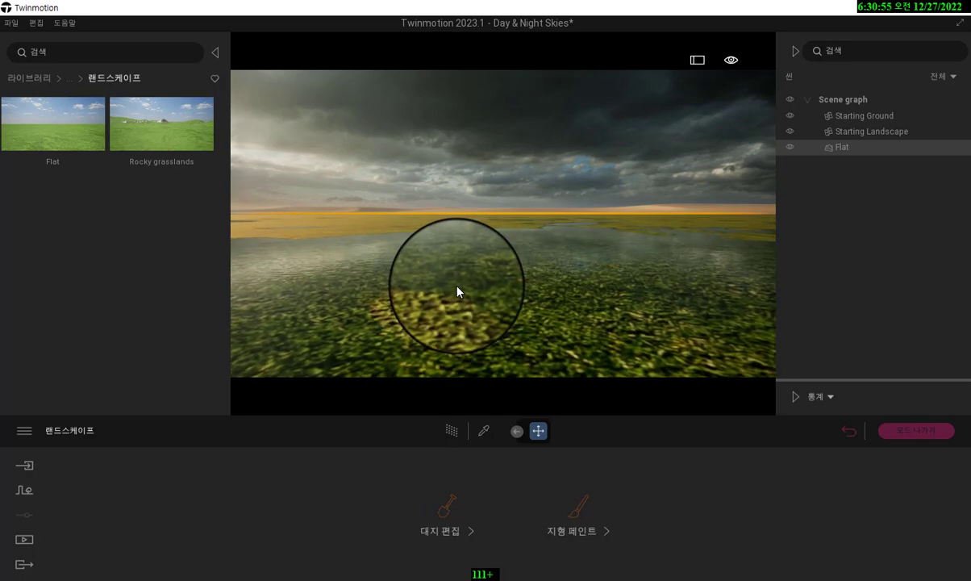
pyautogui.scroll(6, 458, 292)
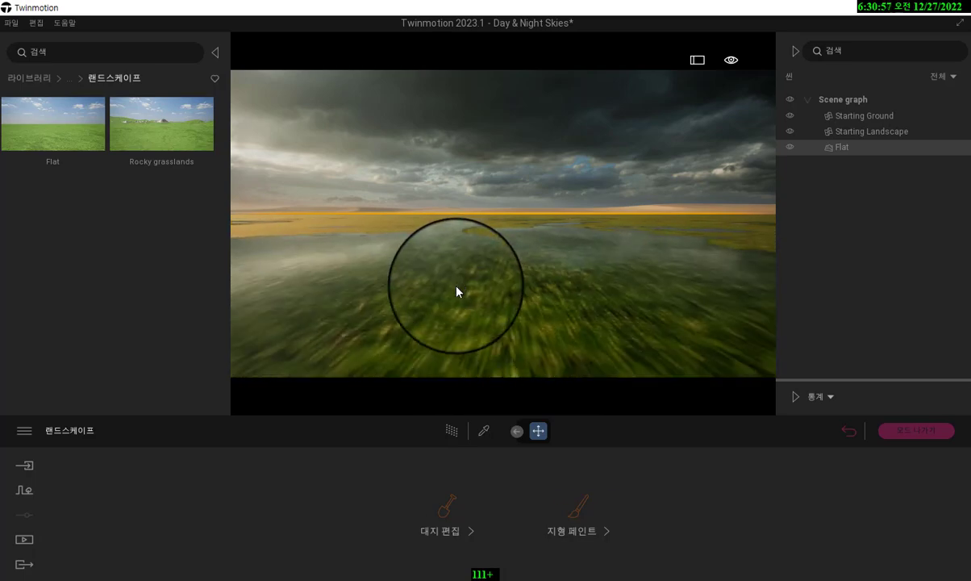
pyautogui.scroll(-6, 457, 286)
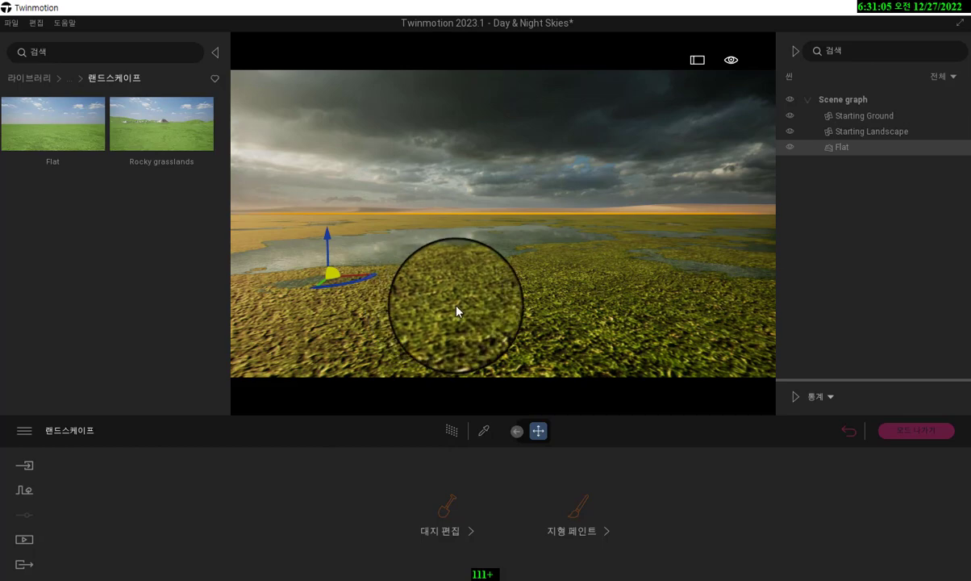
pyautogui.scroll(3, 456, 311)
pyautogui.scroll(5, 457, 311)
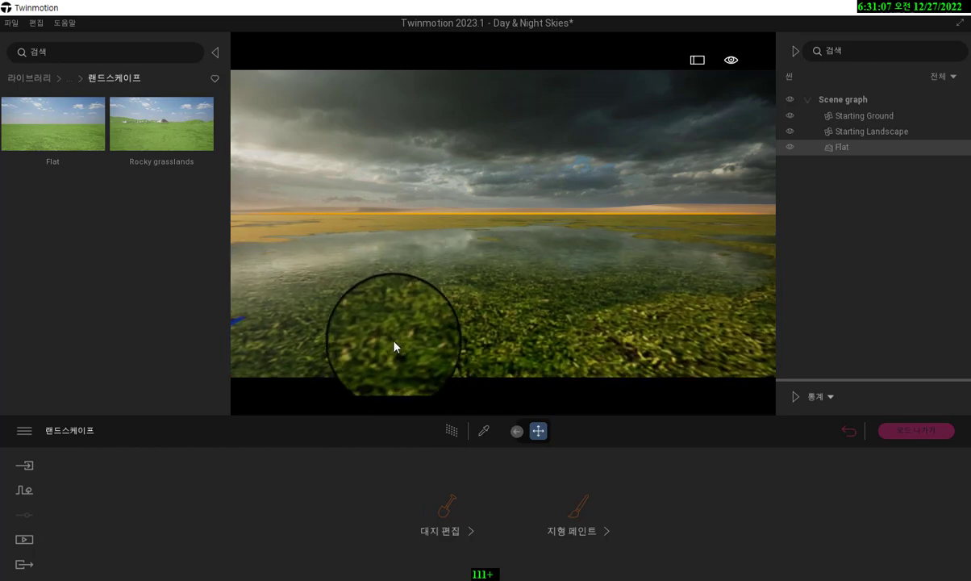
pyautogui.scroll(-5, 392, 349)
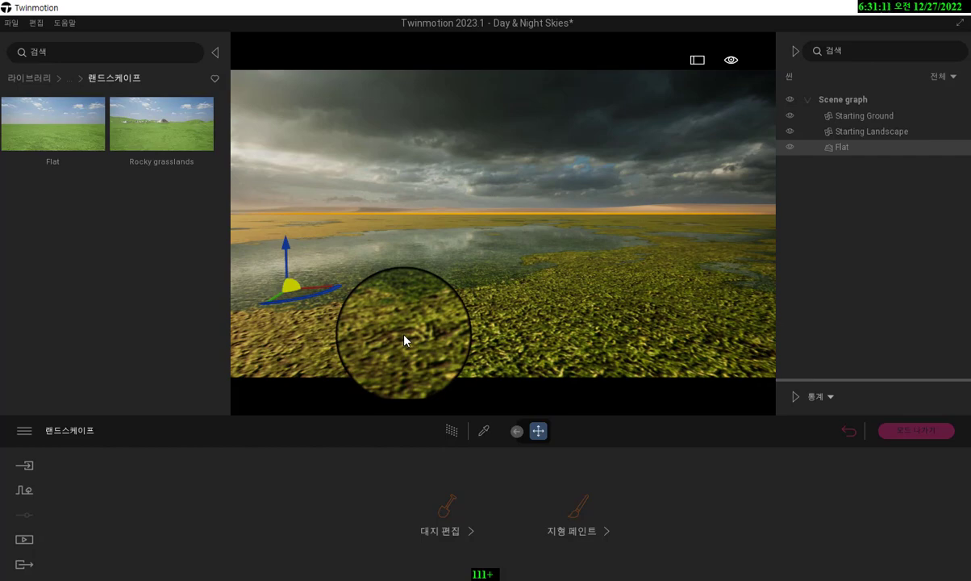
pyautogui.scroll(-5, 421, 307)
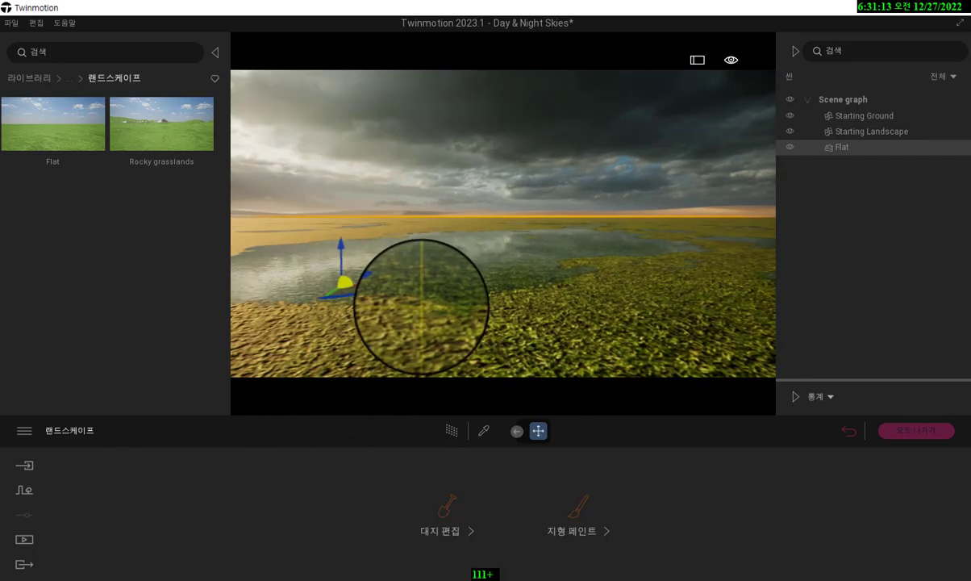
pyautogui.scroll(3, 421, 306)
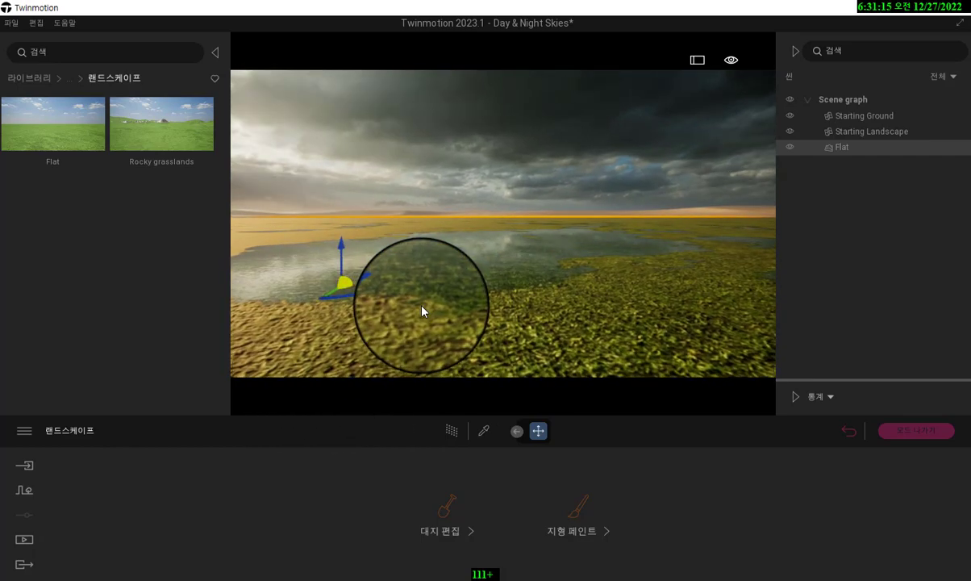
pyautogui.scroll(3, 421, 306)
pyautogui.scroll(3, 421, 312)
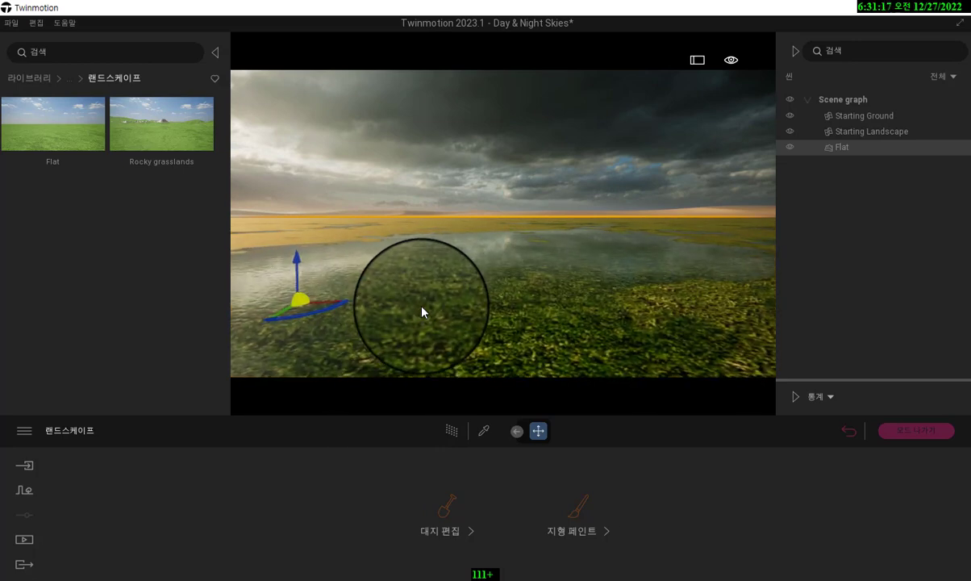
pyautogui.scroll(-3, 421, 312)
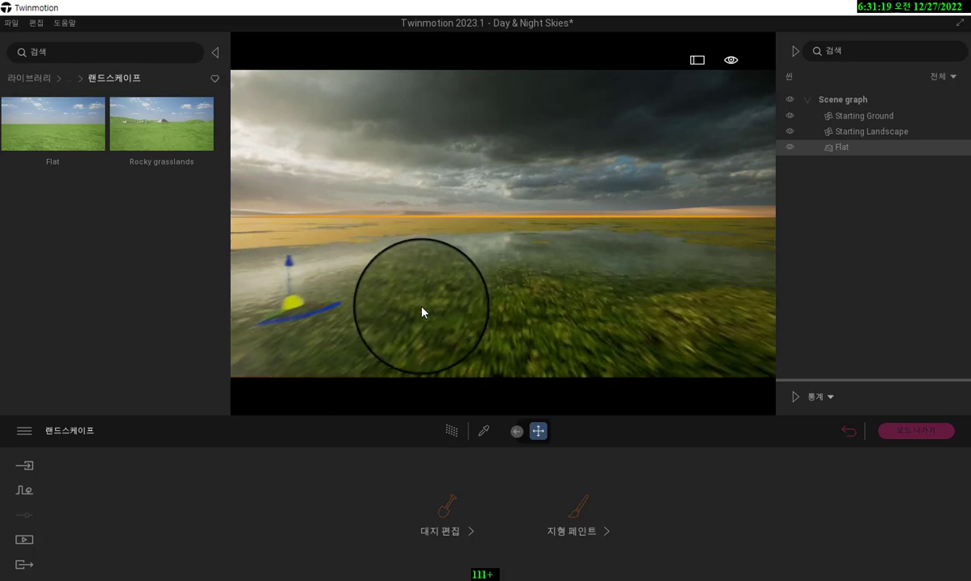
pyautogui.scroll(3, 422, 312)
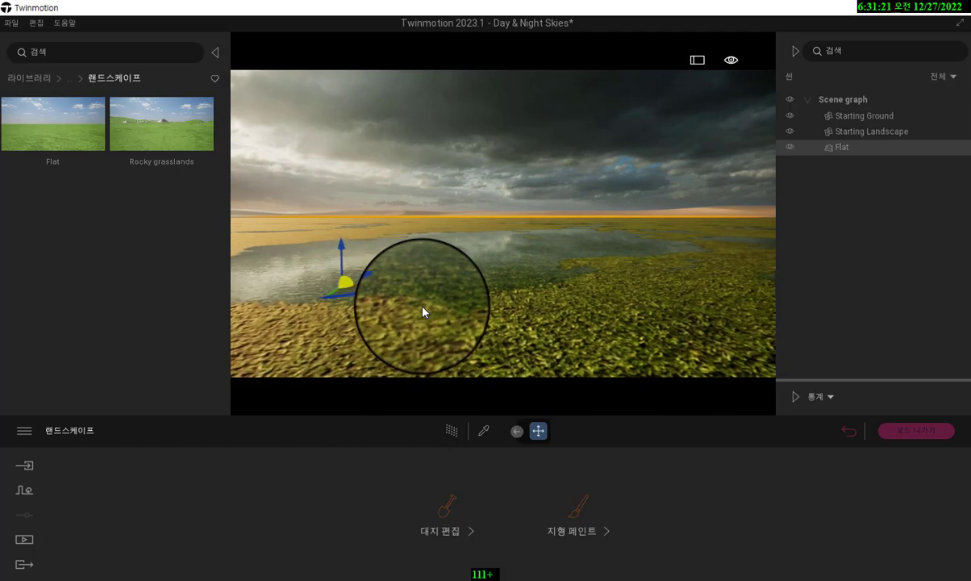
pyautogui.scroll(3, 423, 312)
pyautogui.scroll(3, 423, 313)
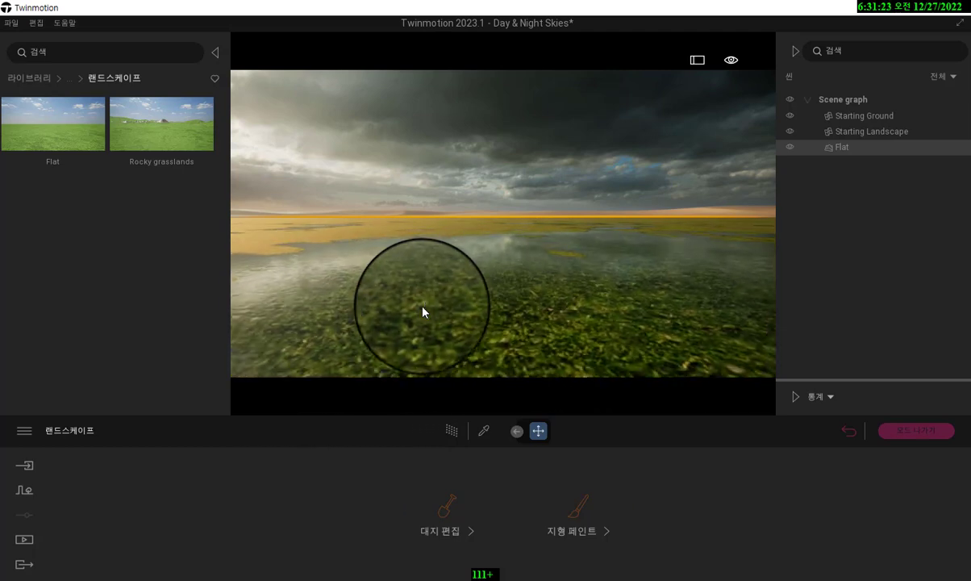
pyautogui.scroll(-3, 423, 312)
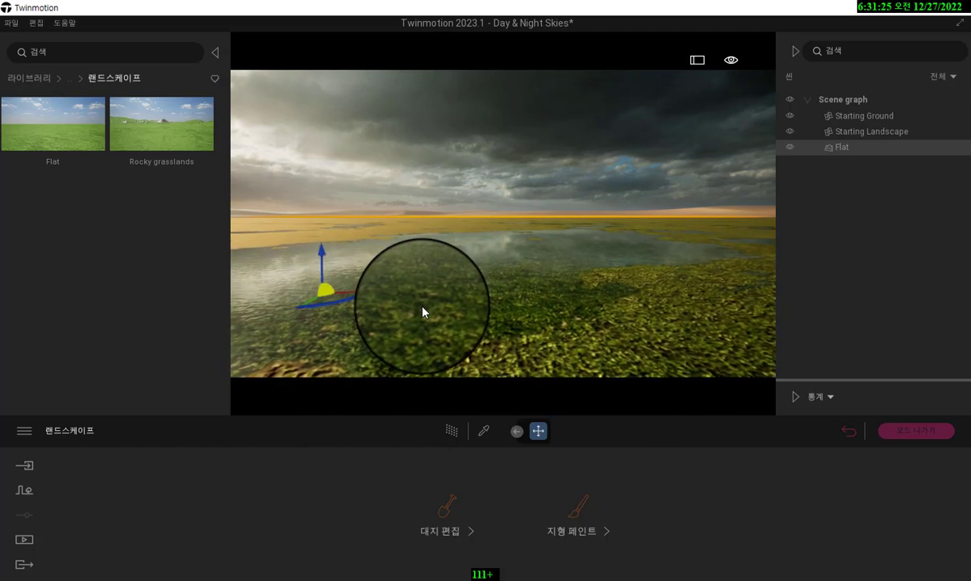
pyautogui.scroll(-2, 422, 312)
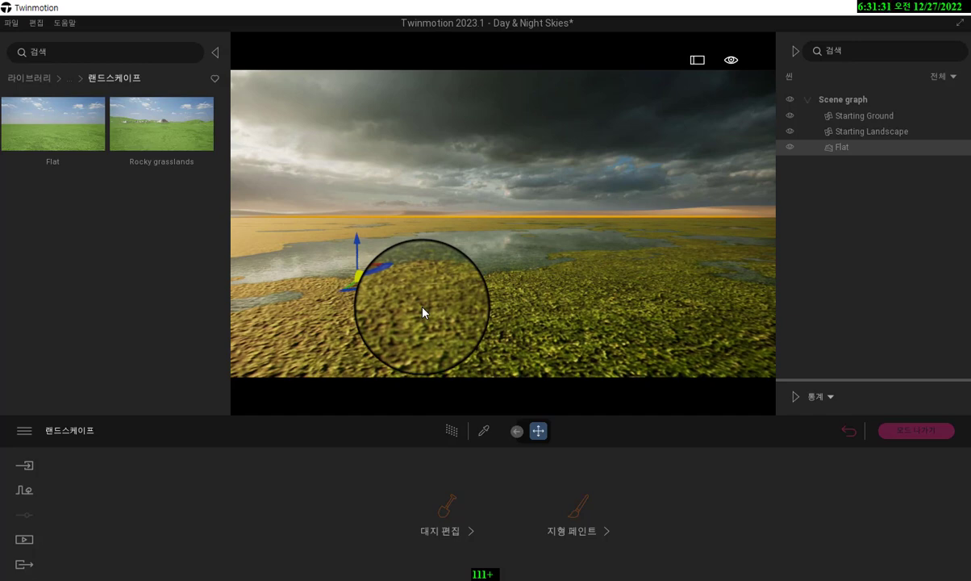
pyautogui.scroll(2, 423, 312)
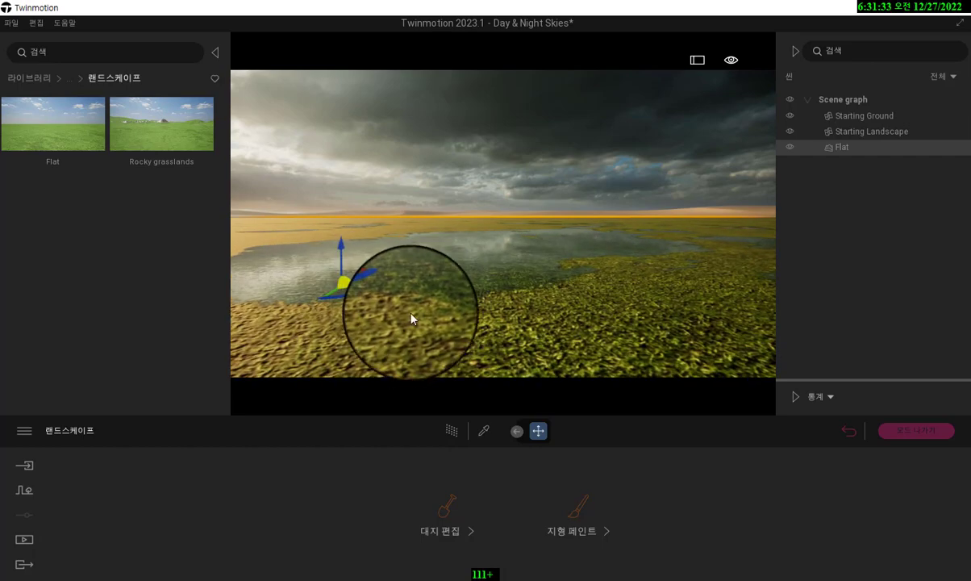
pyautogui.moveTo(399, 321); pyautogui.dragTo(440, 321, button='right')
pyautogui.scroll(-5, 440, 320)
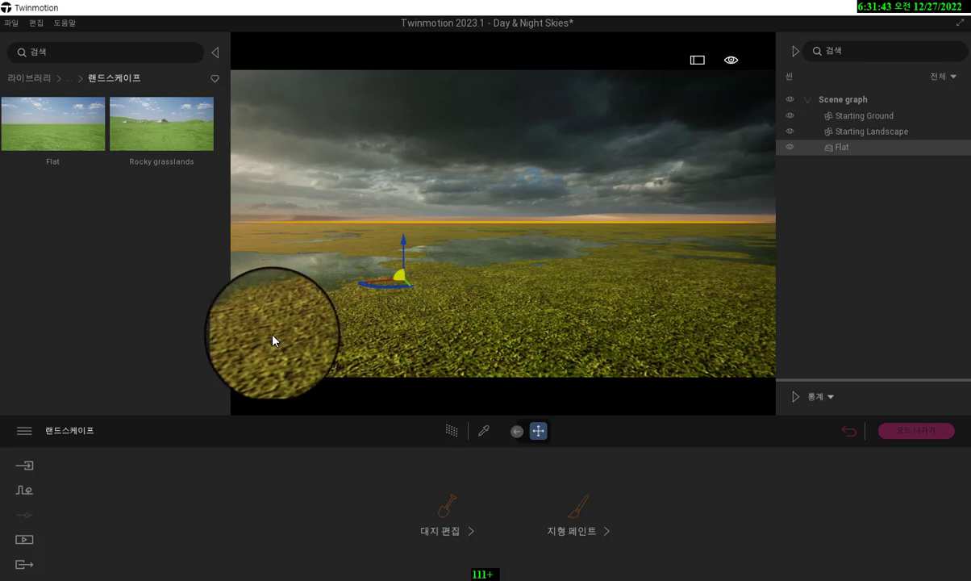
# Step: Return to the saved images and preview 23_Sunrise with the Flat landscape in the scene
pyautogui.click(849, 432)
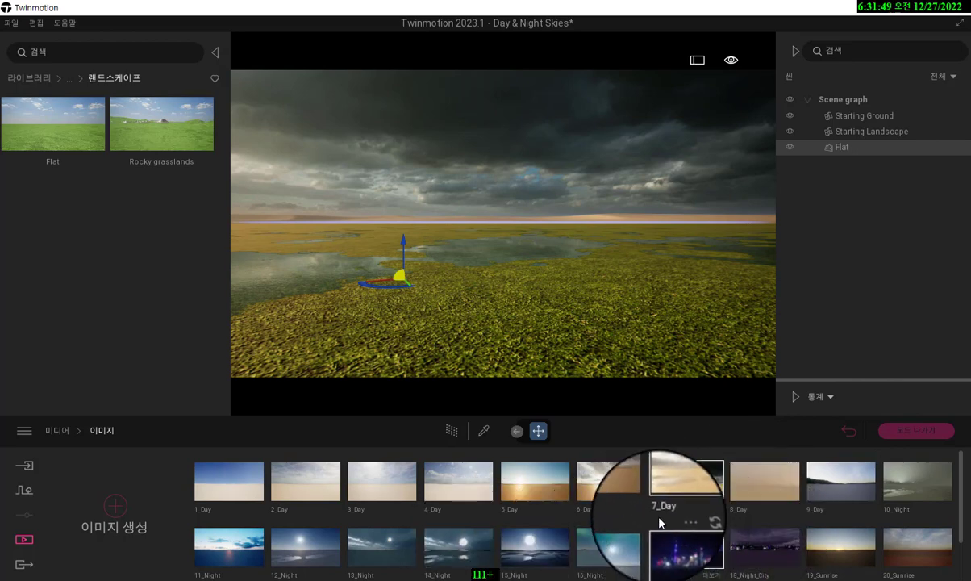
pyautogui.scroll(-2, 642, 514)
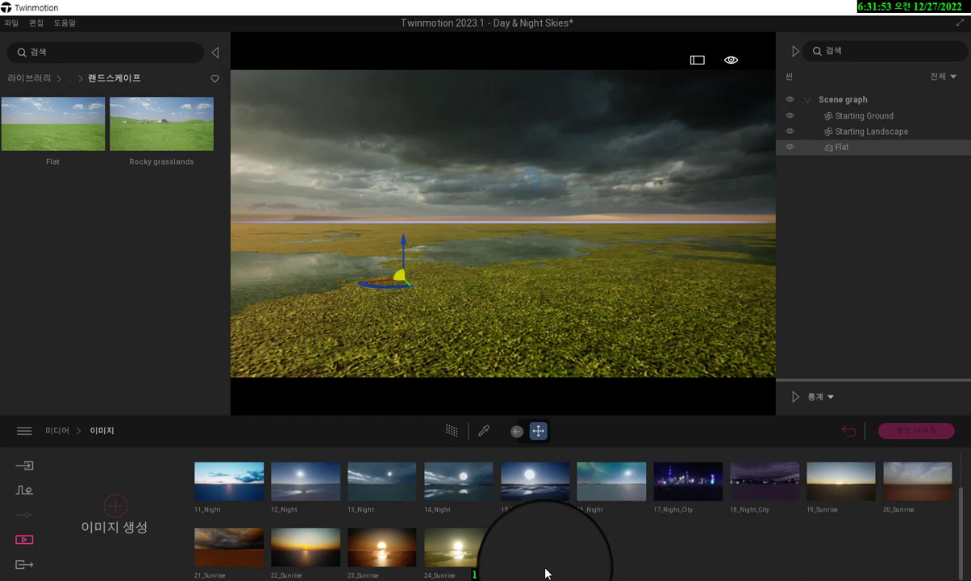
pyautogui.click(384, 556)
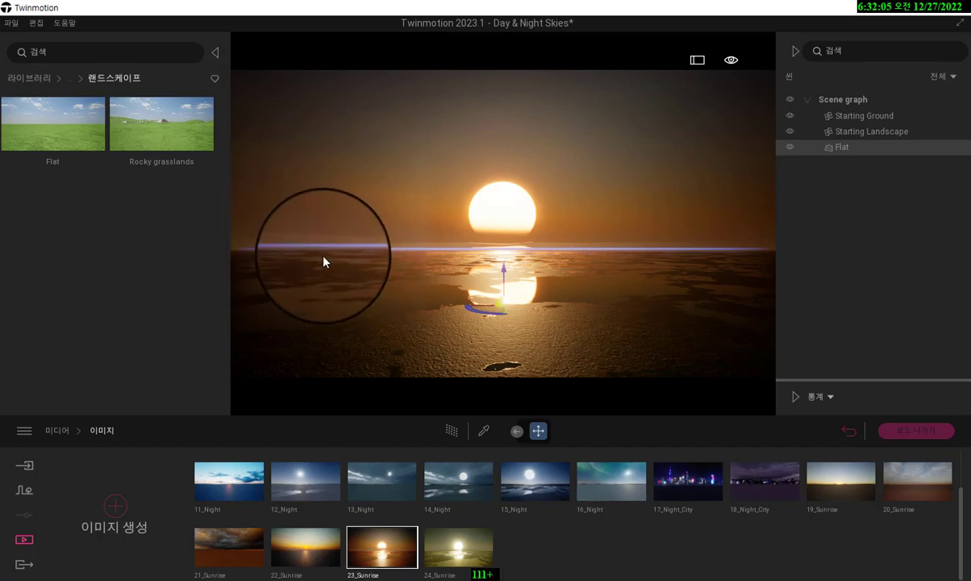
# Step: Open the water category of the material library
pyautogui.moveTo(349, 276); pyautogui.dragTo(351, 285, button='right')
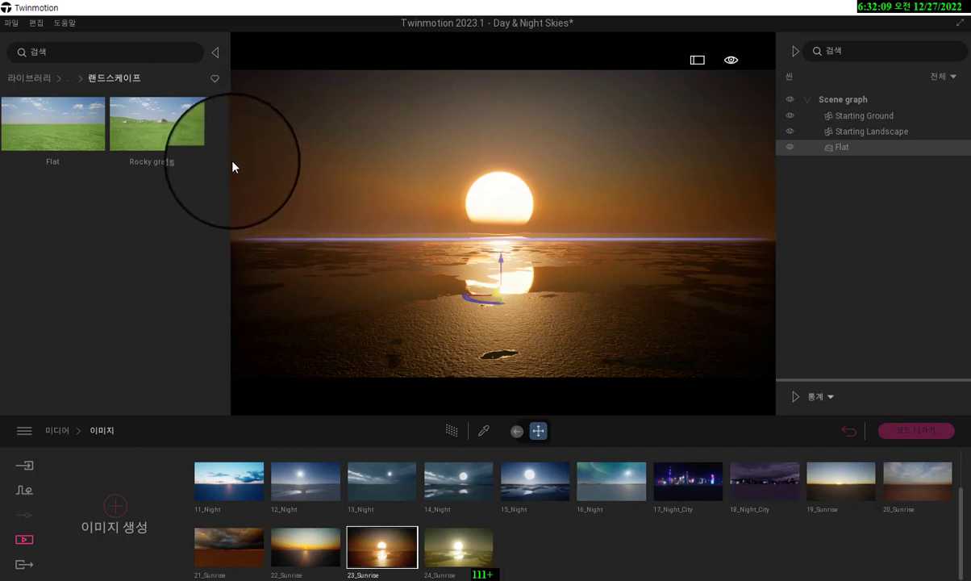
pyautogui.click(33, 77)
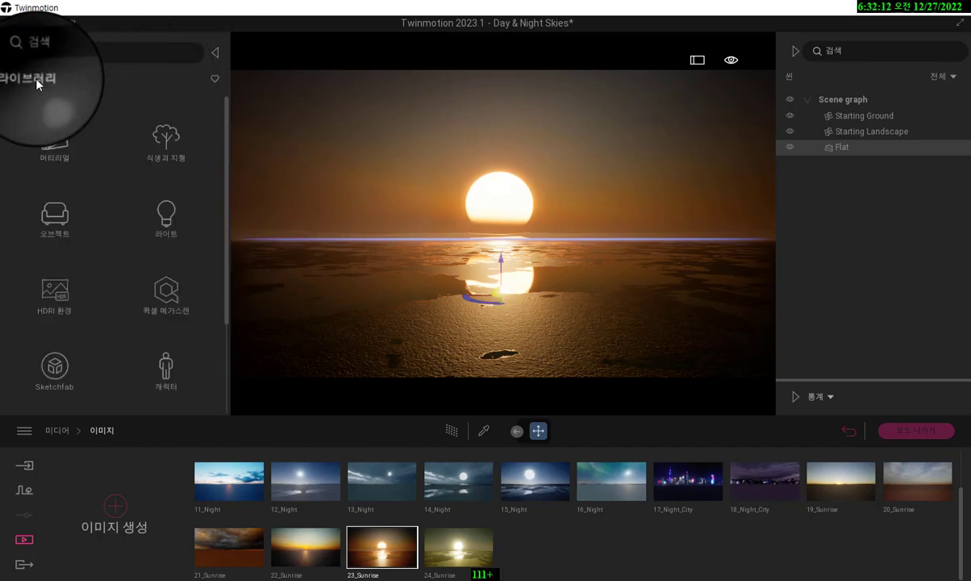
pyautogui.click(51, 143)
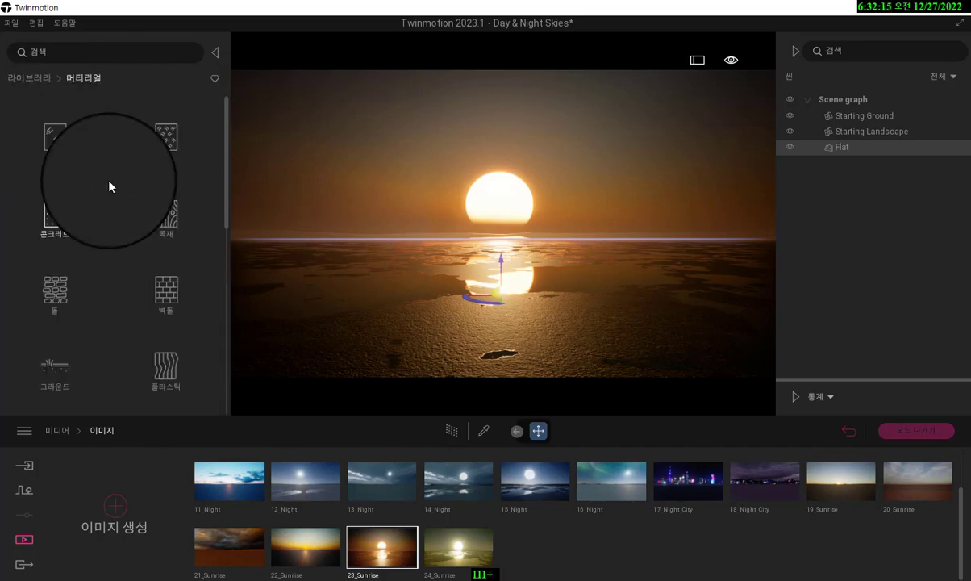
pyautogui.scroll(-1, 94, 288)
pyautogui.scroll(-3, 93, 288)
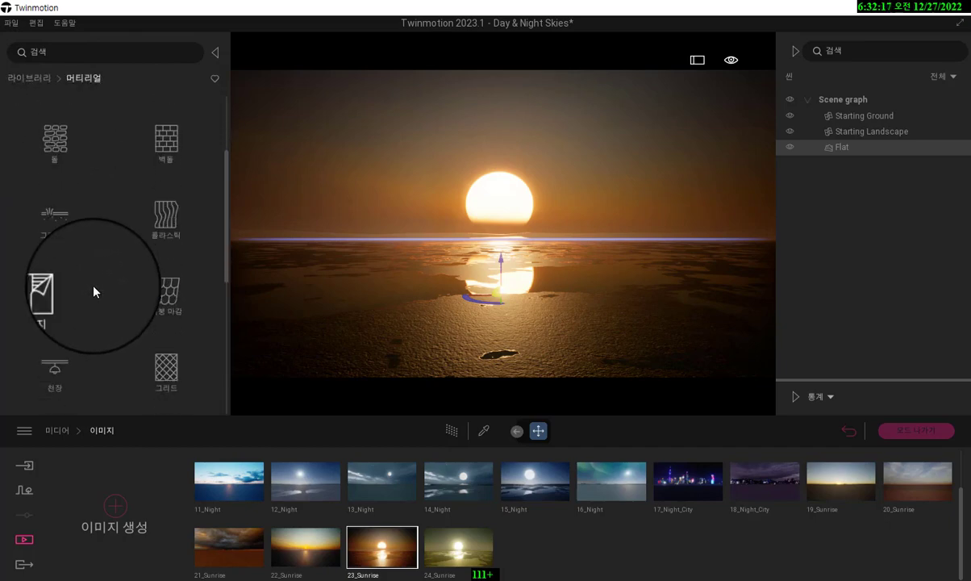
pyautogui.scroll(-3, 94, 294)
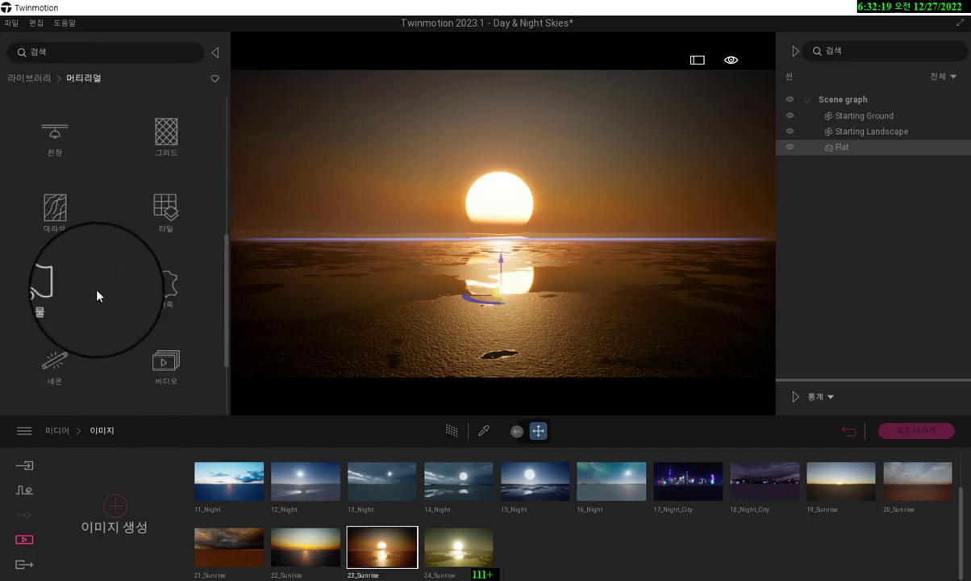
pyautogui.scroll(-1, 98, 300)
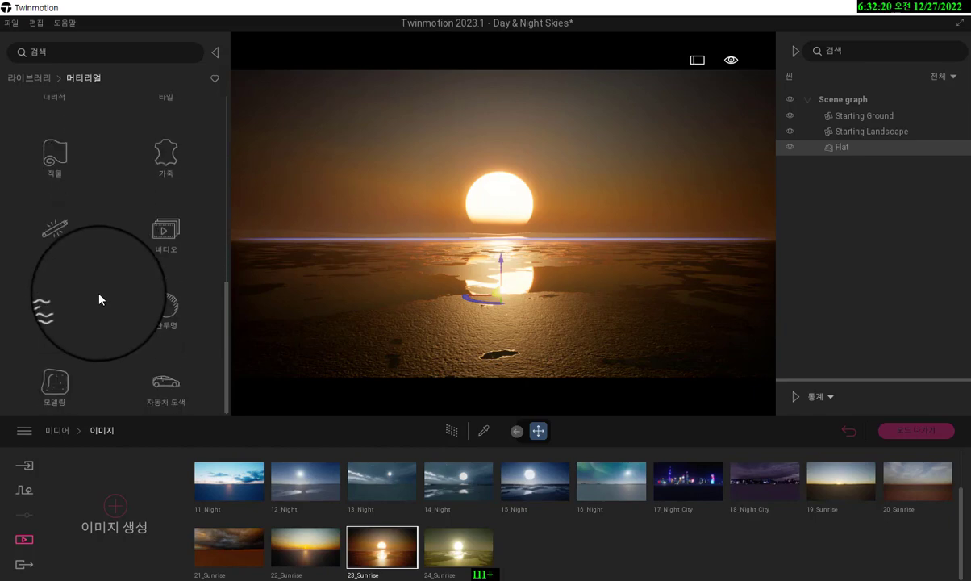
pyautogui.click(60, 313)
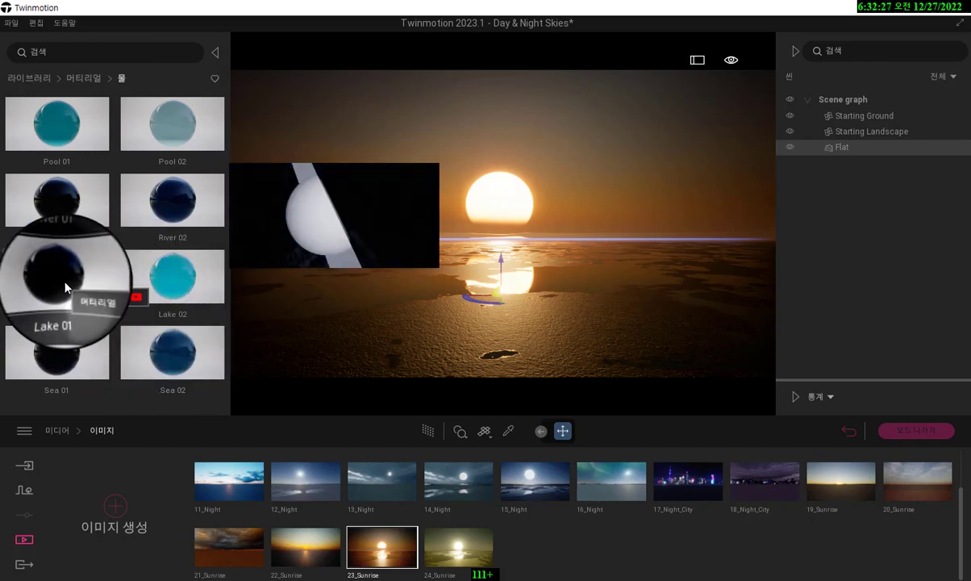
# Step: Try to apply the Lake 01 and River 01 water materials to the Flat landscape
pyautogui.click(382, 341)
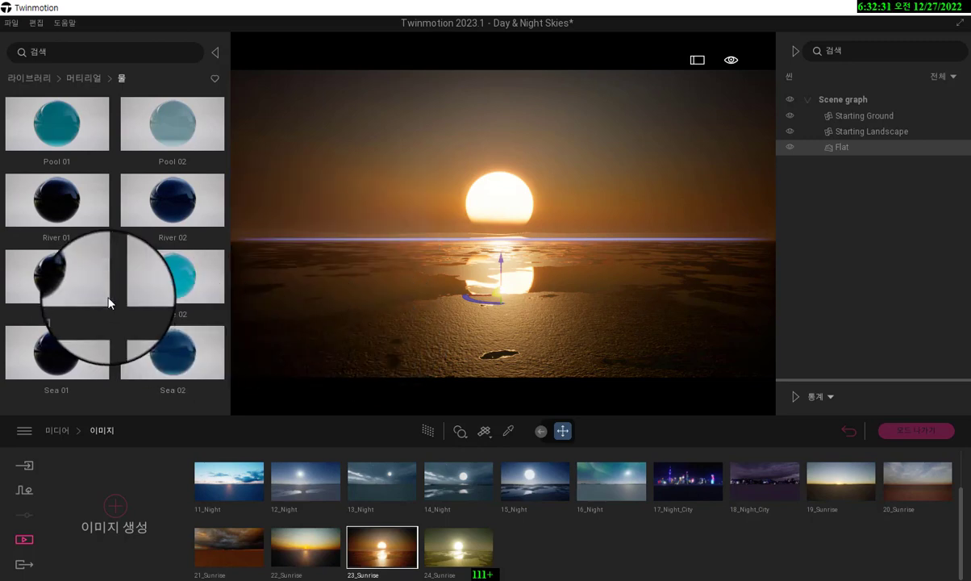
pyautogui.moveTo(65, 226)
pyautogui.moveTo(70, 215); pyautogui.dragTo(364, 316)
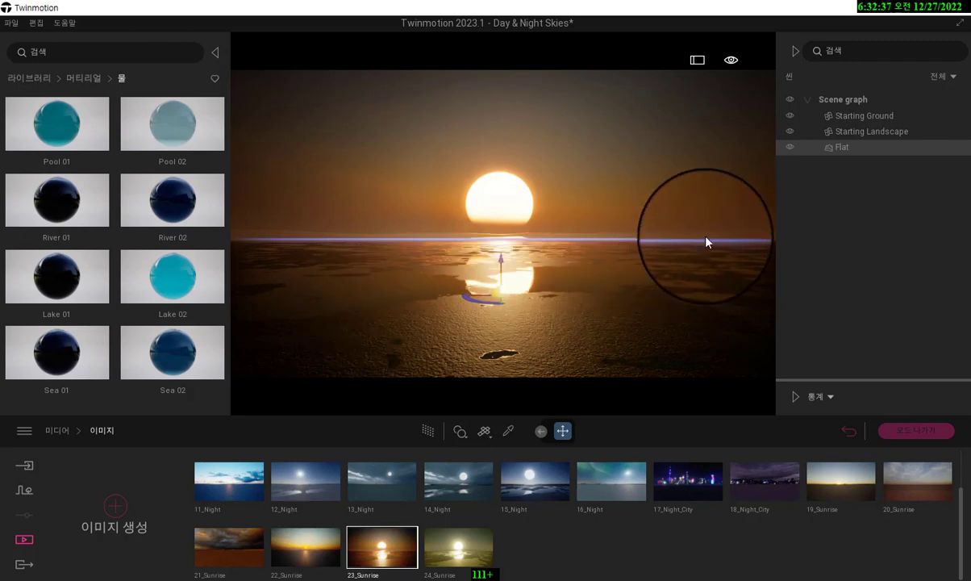
# Step: Hide the Flat landscape and delete it from the scene
pyautogui.click(789, 151)
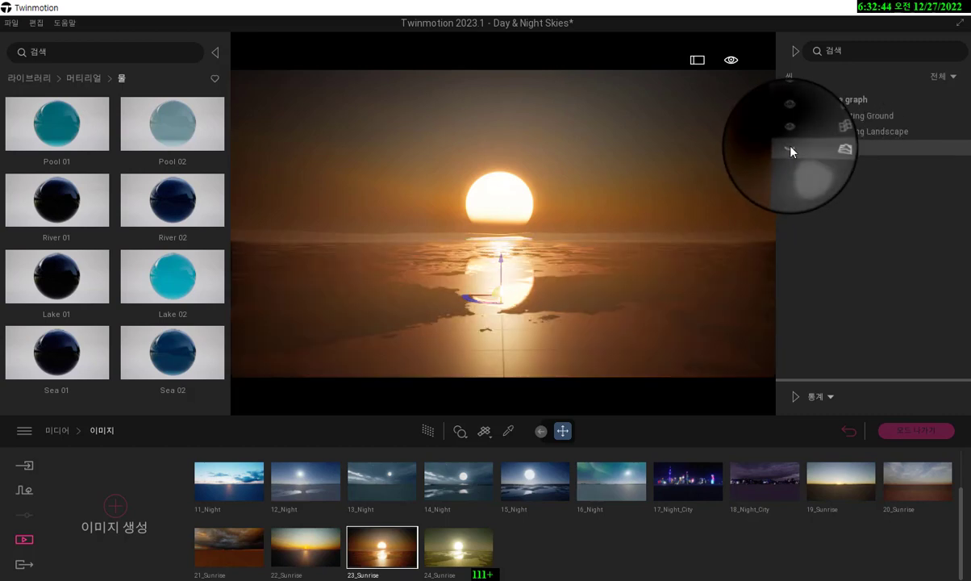
pyautogui.rightClick(836, 150)
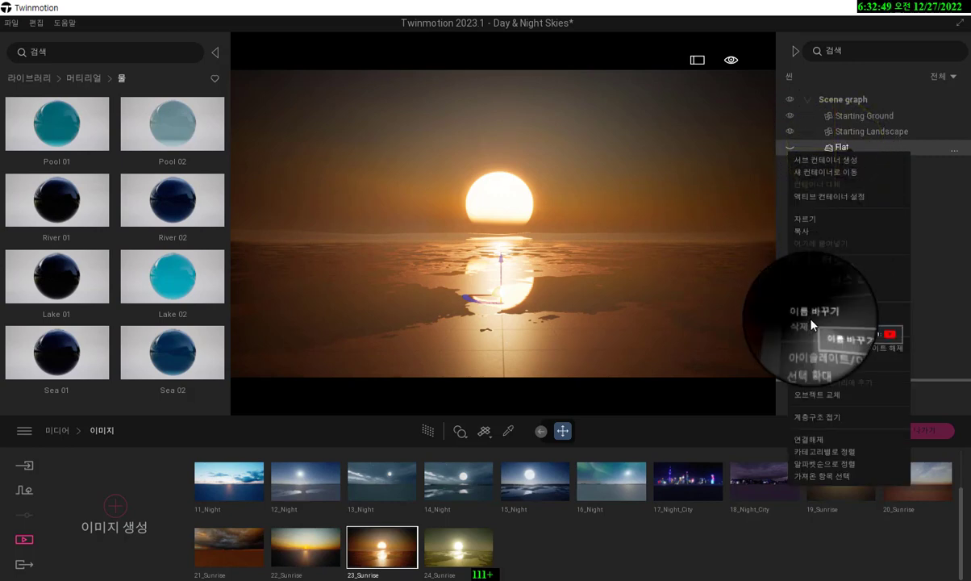
pyautogui.click(806, 314)
pyautogui.rightClick(842, 203)
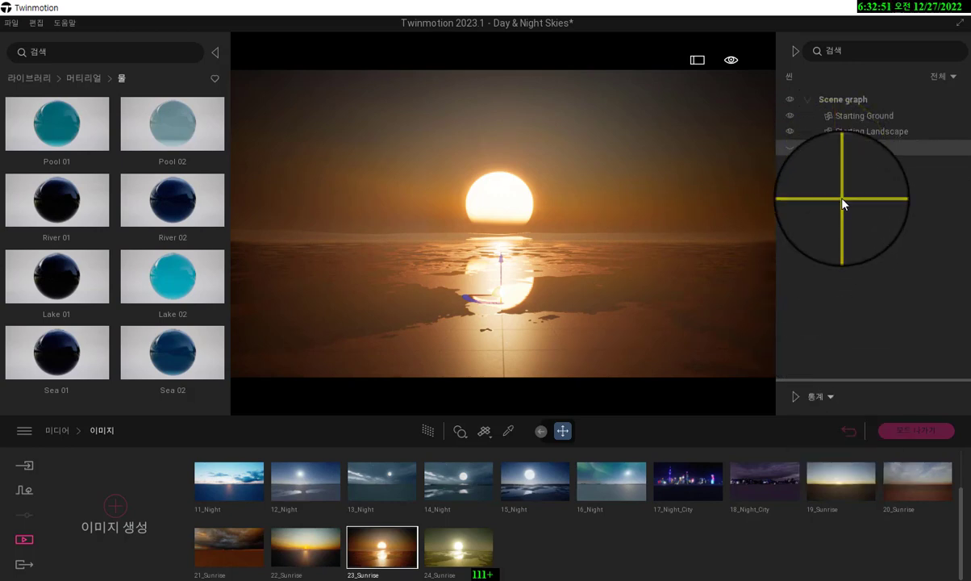
pyautogui.click(843, 150)
pyautogui.rightClick(844, 152)
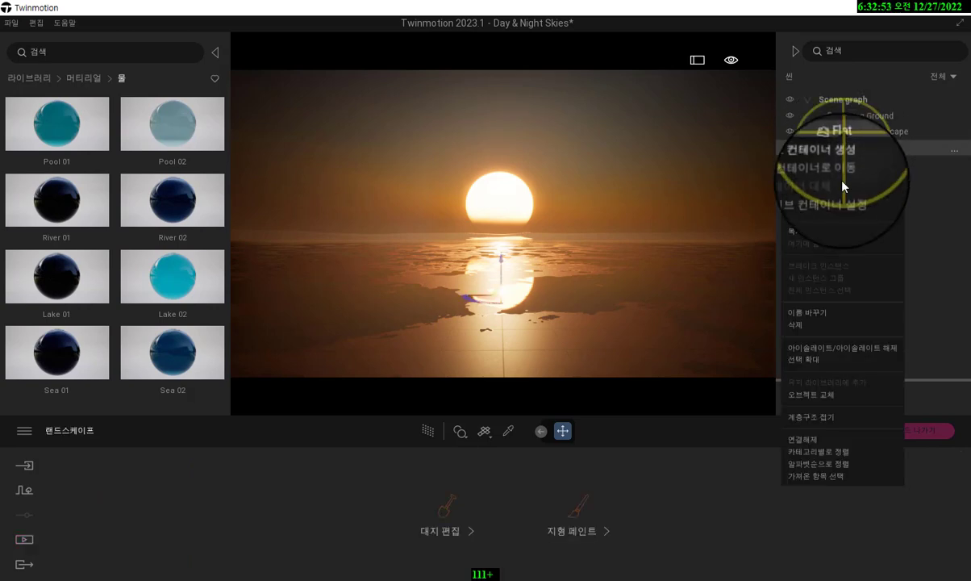
pyautogui.click(800, 324)
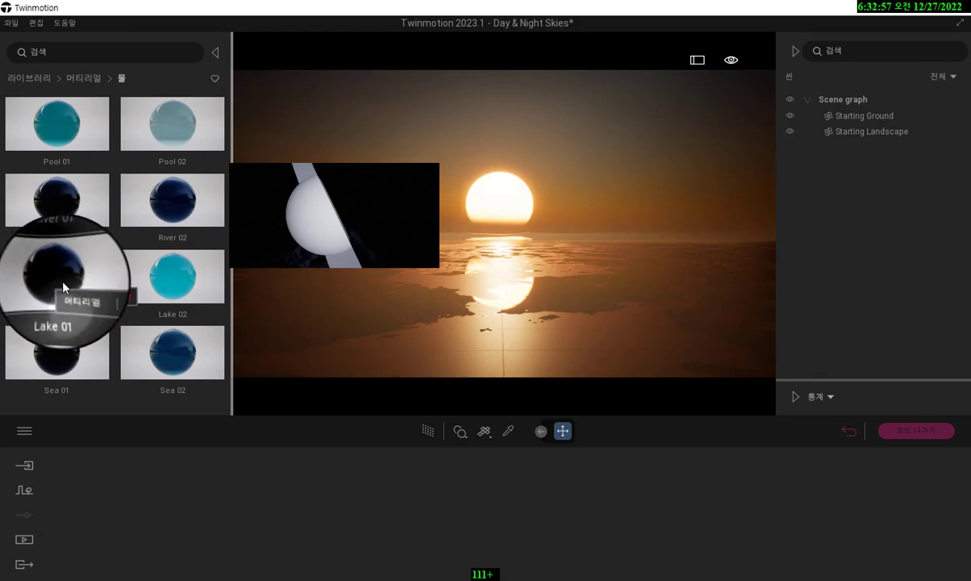
# Step: Apply the Lake 01 water material to the original ground of the 23_Sunrise scene and view the sun's reflection on it
pyautogui.moveTo(63, 284); pyautogui.dragTo(372, 302)
pyautogui.click(372, 302)
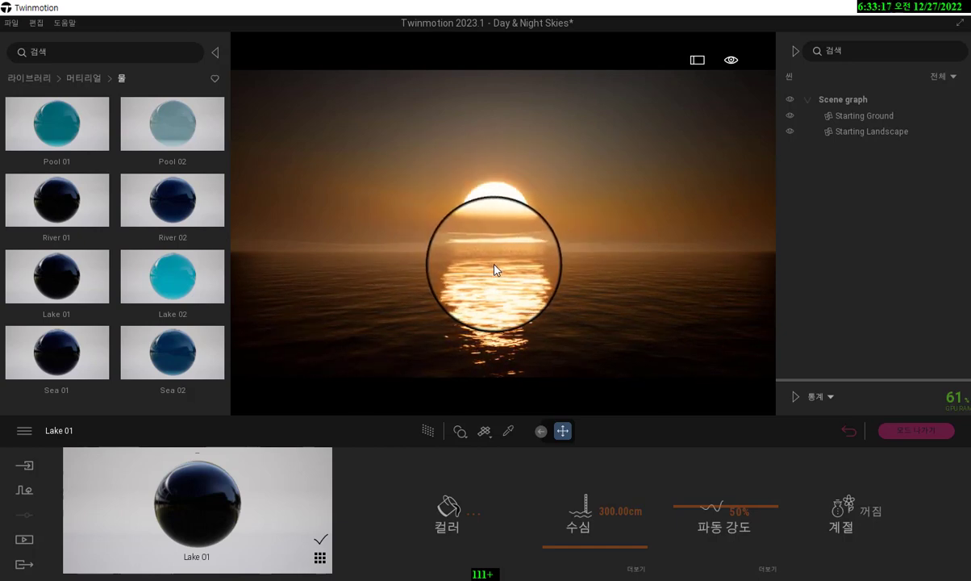
pyautogui.moveTo(494, 269); pyautogui.dragTo(495, 267, button='right')
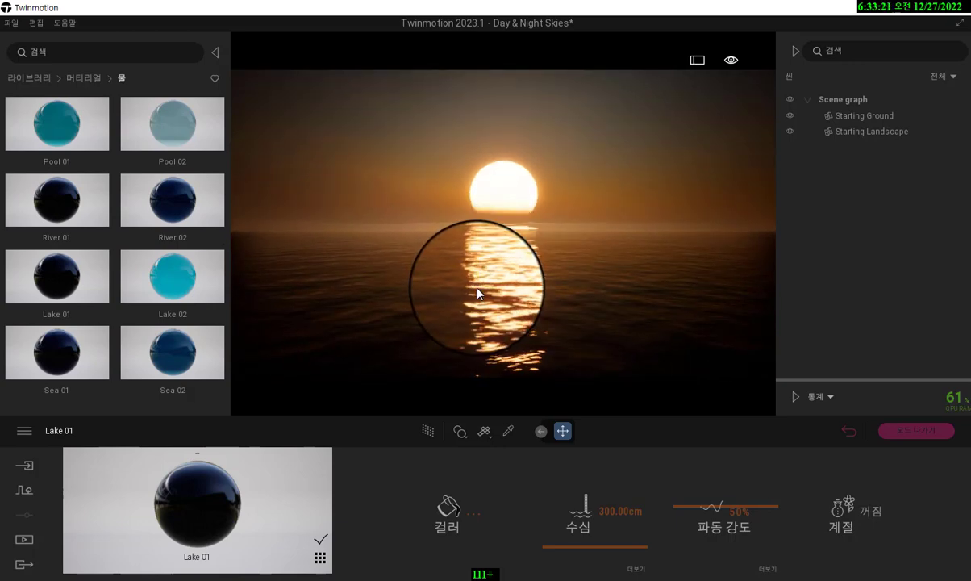
pyautogui.moveTo(477, 287); pyautogui.dragTo(481, 284, button='right')
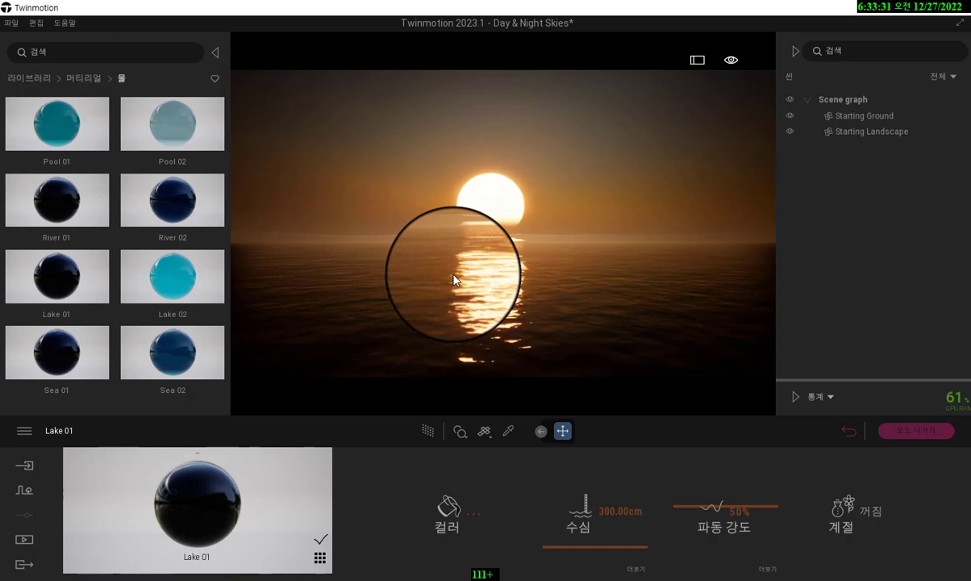
pyautogui.moveTo(454, 280); pyautogui.dragTo(494, 289)
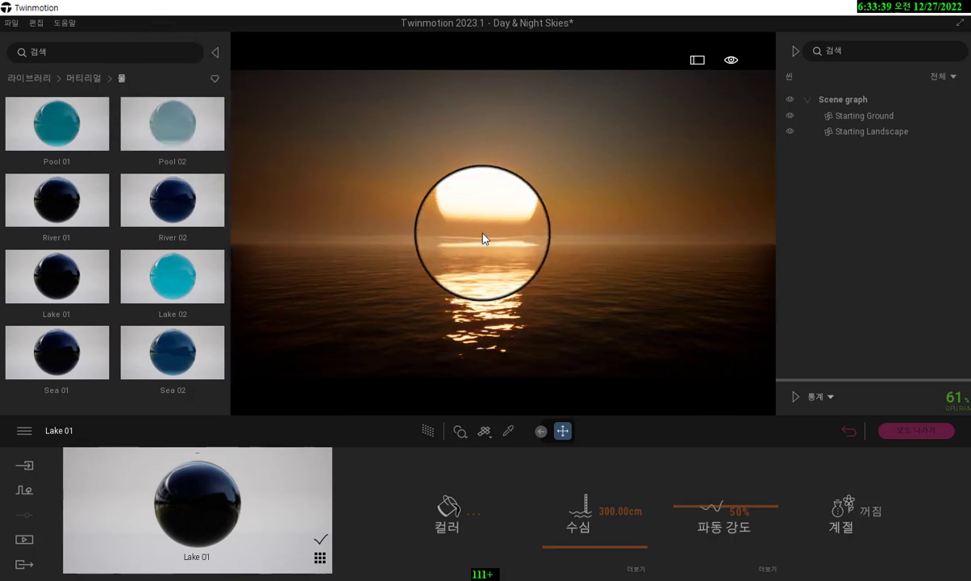
# Step: Add Sailing ship 01 from the library's boat vehicles to the water, beside the sun's reflection
pyautogui.moveTo(165, 162)
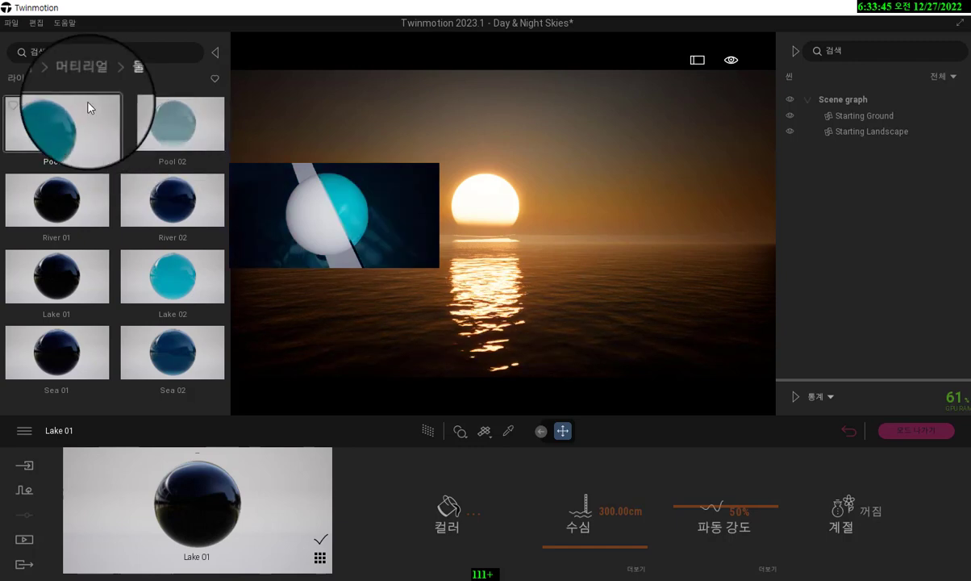
pyautogui.click(38, 77)
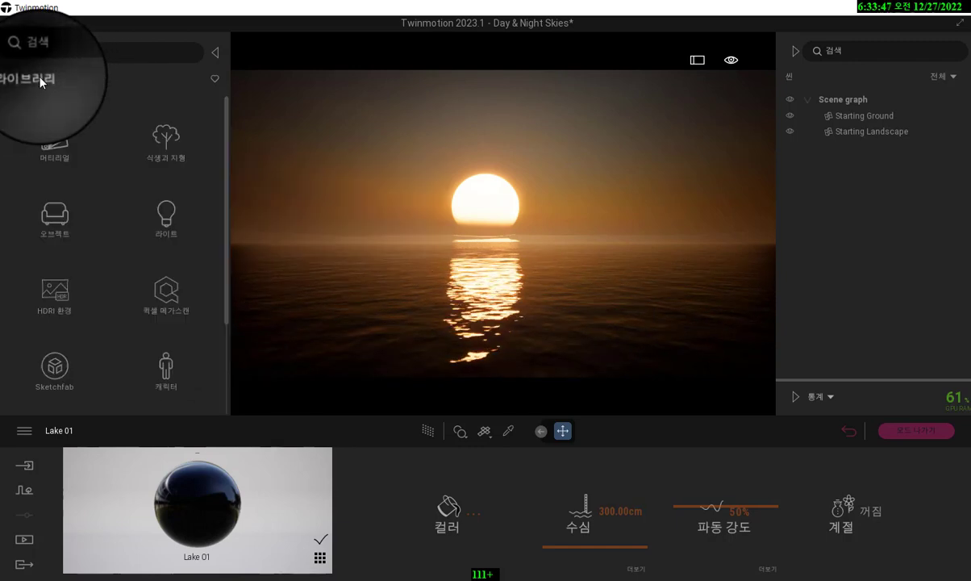
pyautogui.scroll(-1, 105, 201)
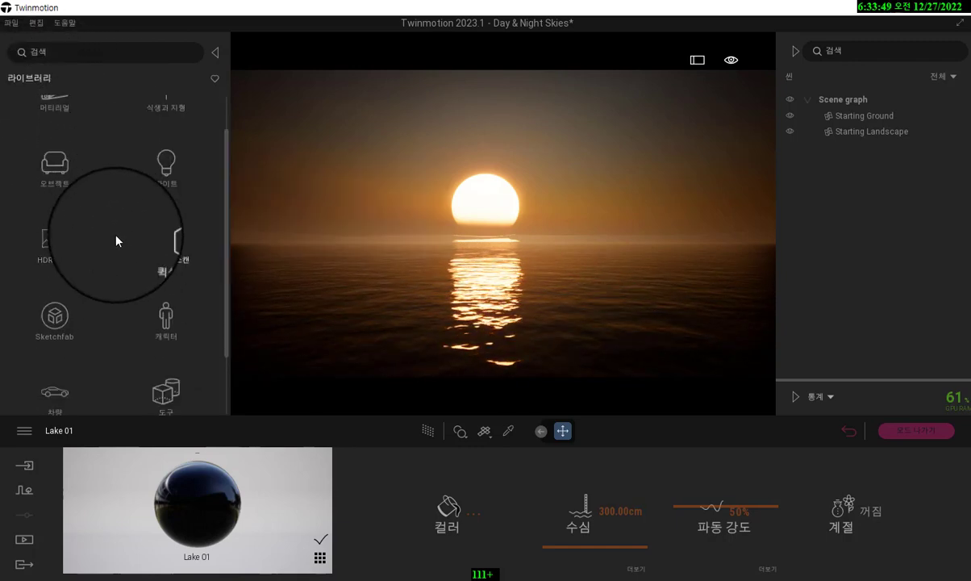
pyautogui.scroll(-1, 165, 322)
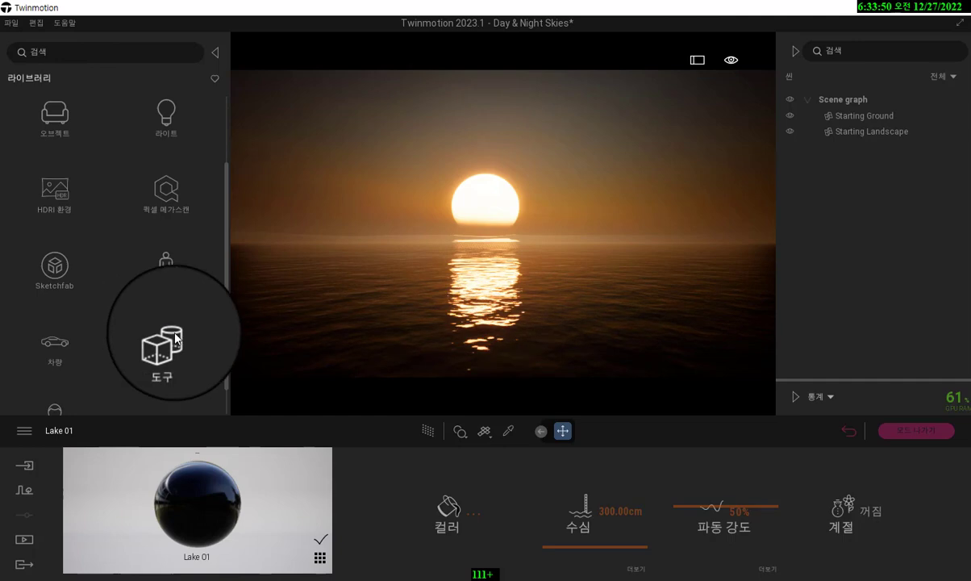
pyautogui.click(60, 348)
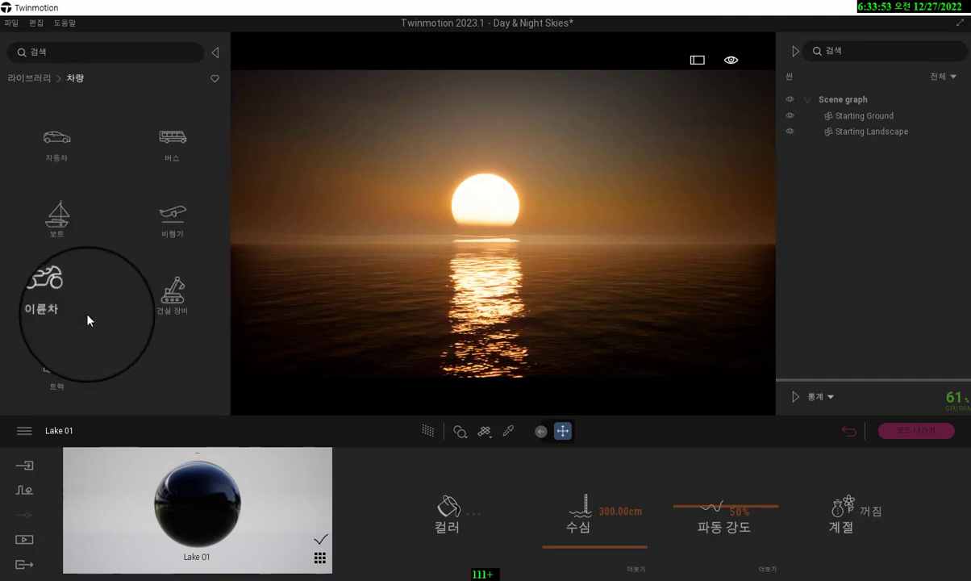
pyautogui.click(64, 230)
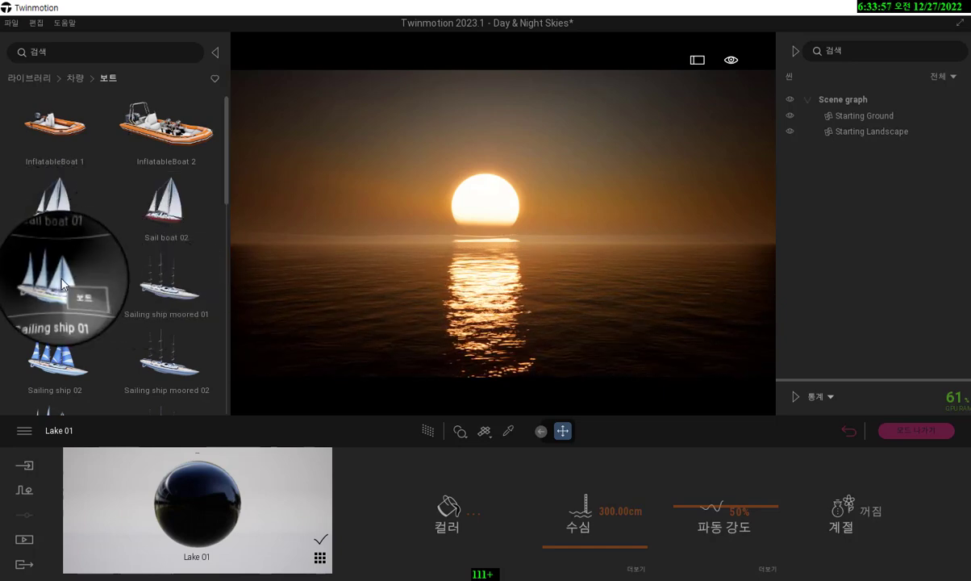
pyautogui.moveTo(62, 281); pyautogui.dragTo(662, 281)
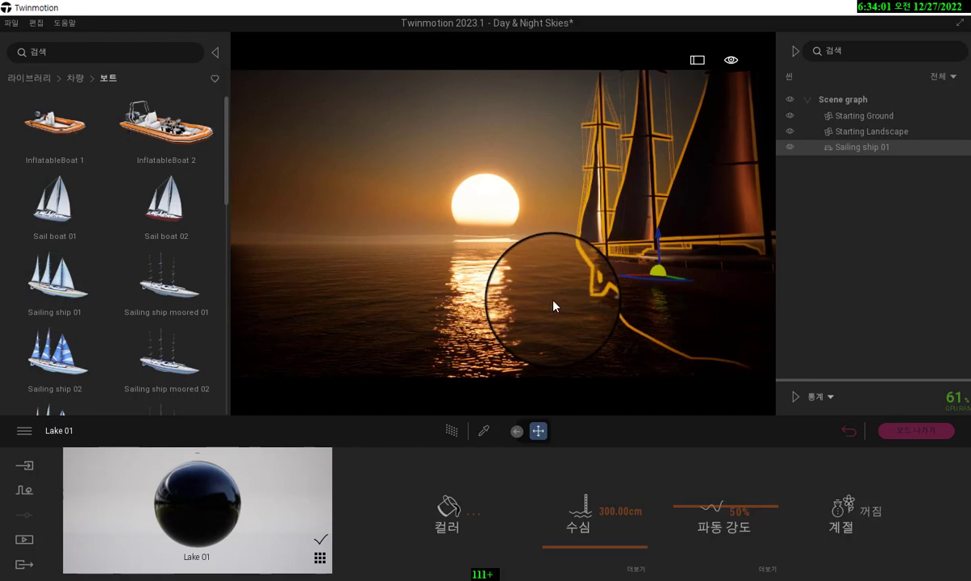
# Step: Collapse the library to enlarge the viewport and frame the sailing ship with the sunrise
pyautogui.moveTo(553, 301); pyautogui.dragTo(554, 301, button='right')
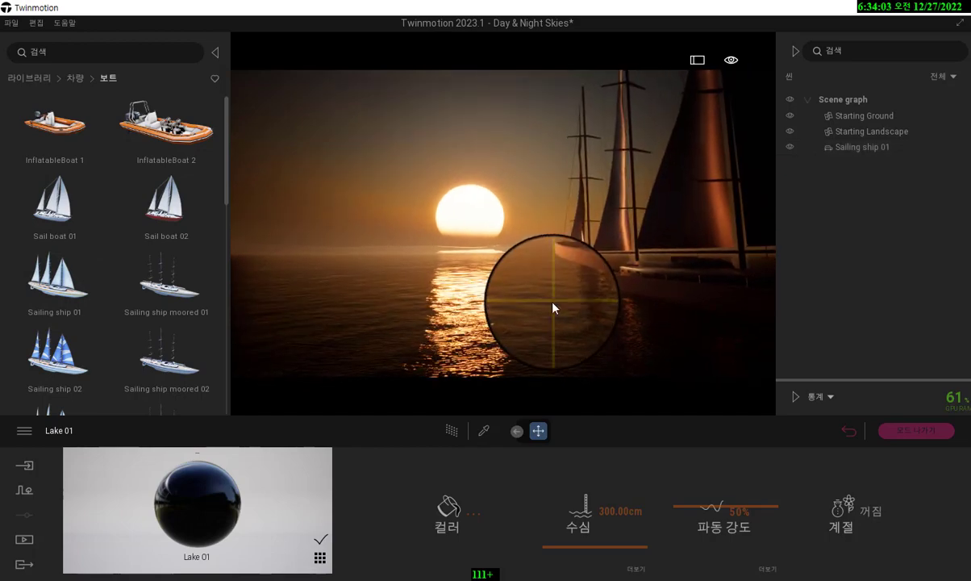
pyautogui.click(208, 49)
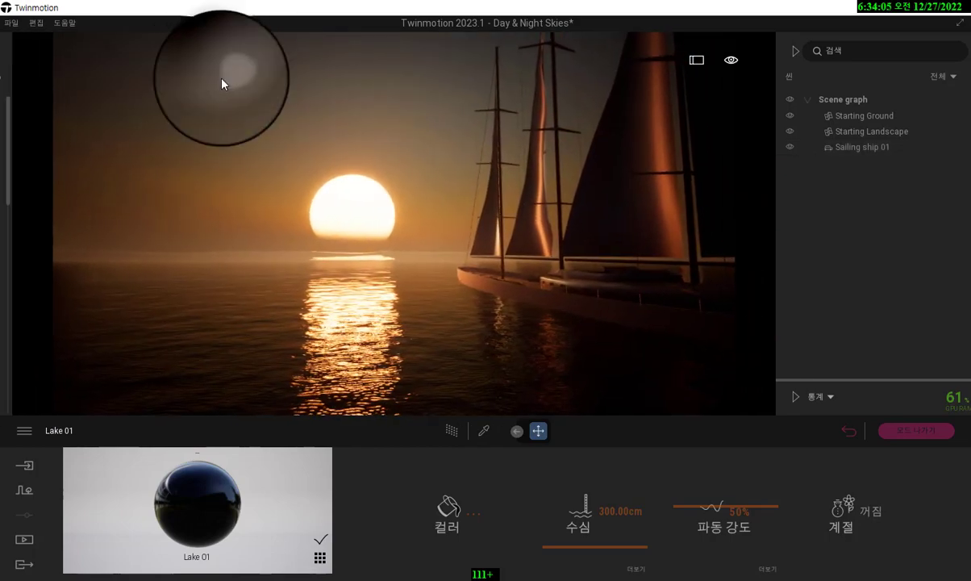
pyautogui.moveTo(354, 233); pyautogui.dragTo(353, 234, button='right')
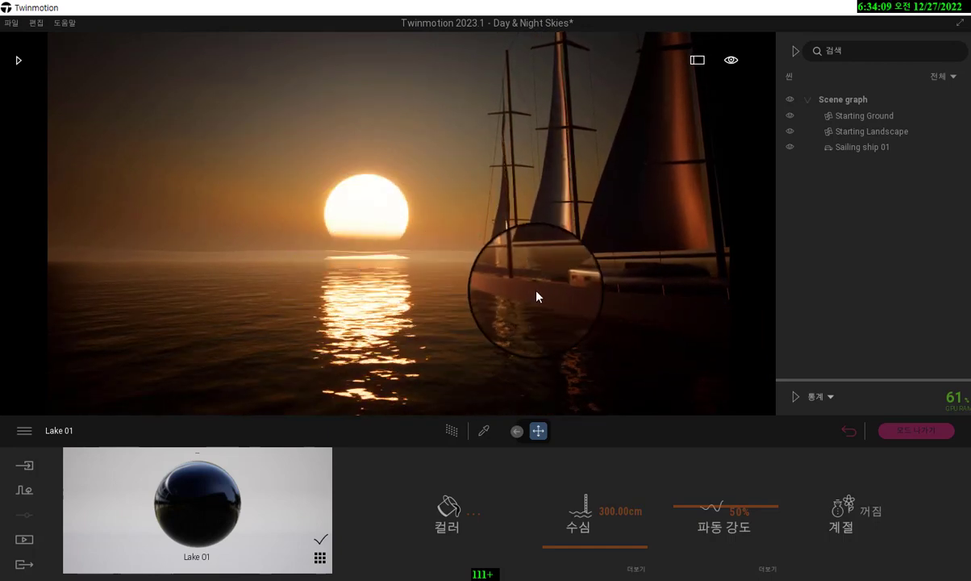
pyautogui.click(459, 301)
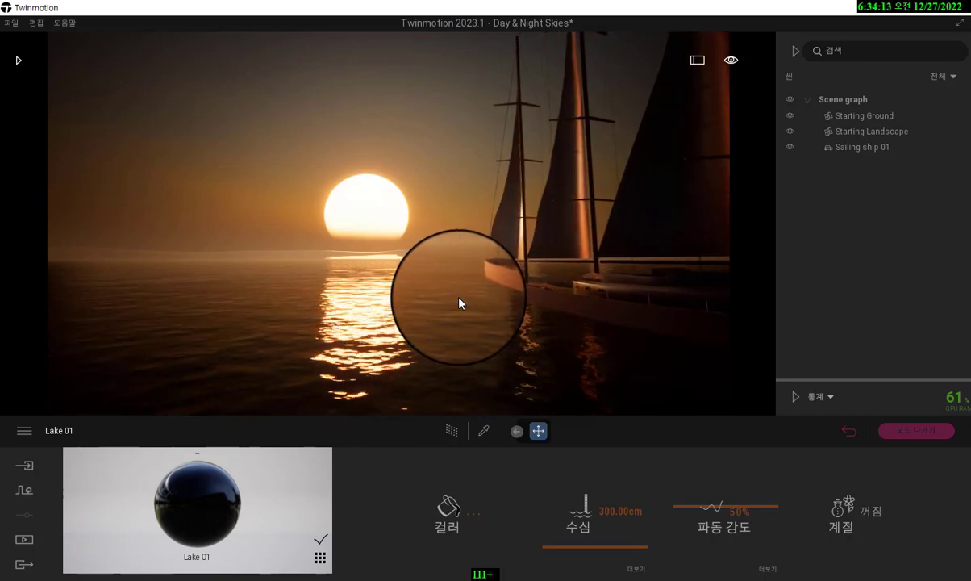
pyautogui.click(372, 316)
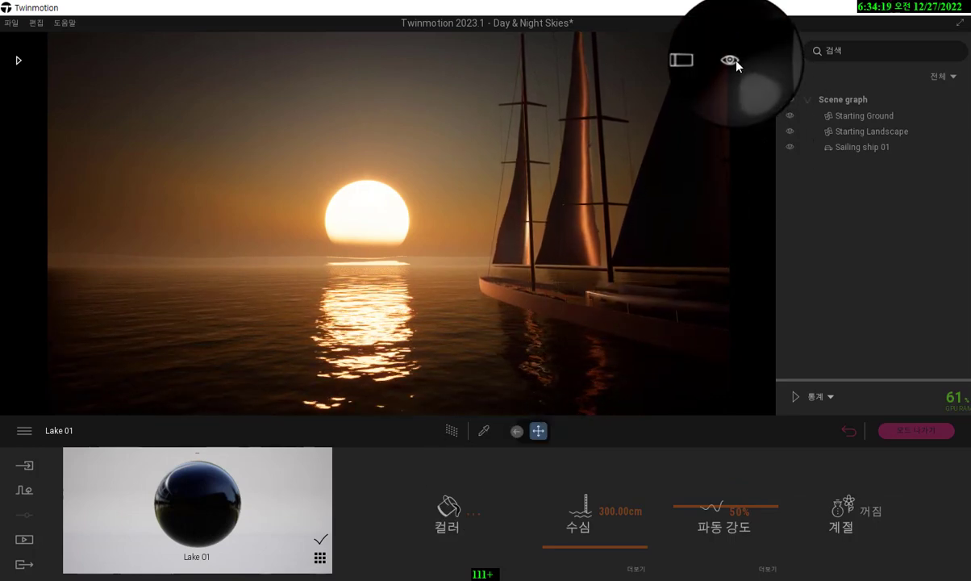
# Step: Check the scene's time-of-day setting and close it
pyautogui.moveTo(737, 64)
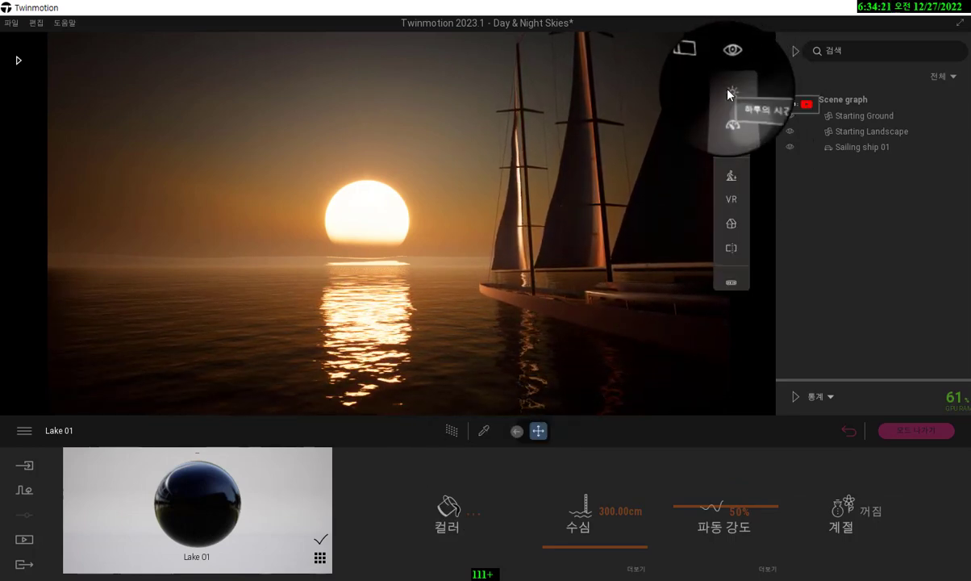
pyautogui.click(728, 93)
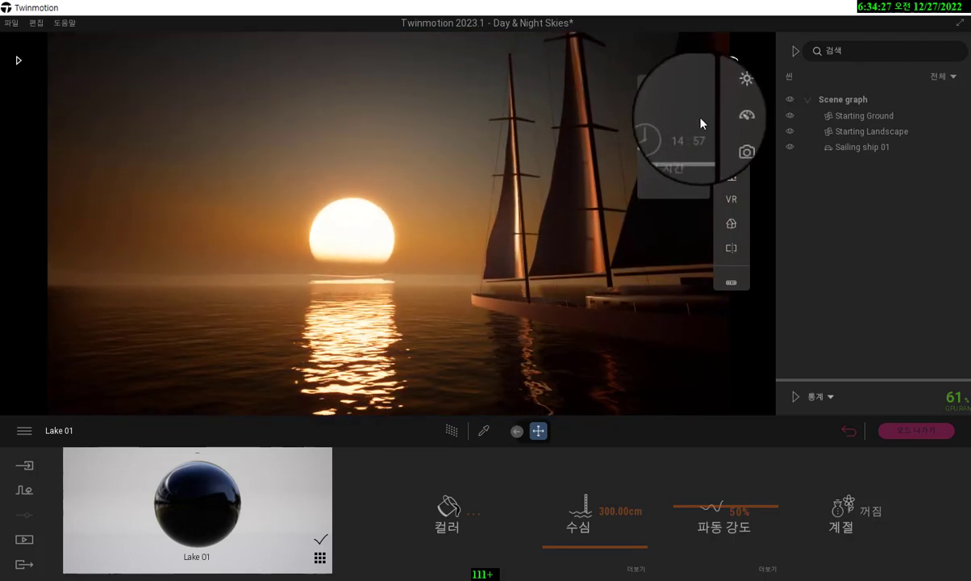
pyautogui.click(431, 319)
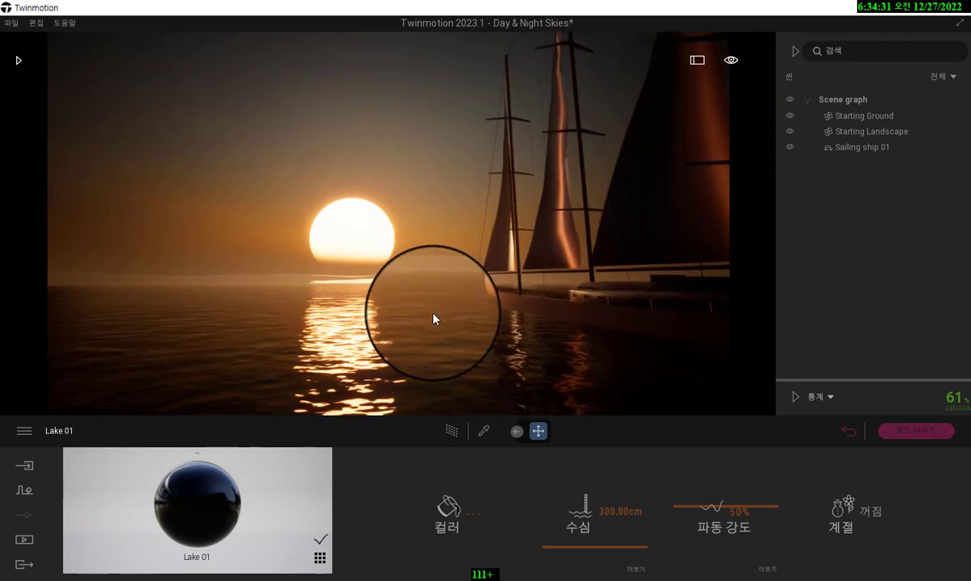
# Step: Increase the Lake 01 water depth to about 1812.66 cm
pyautogui.click(433, 314)
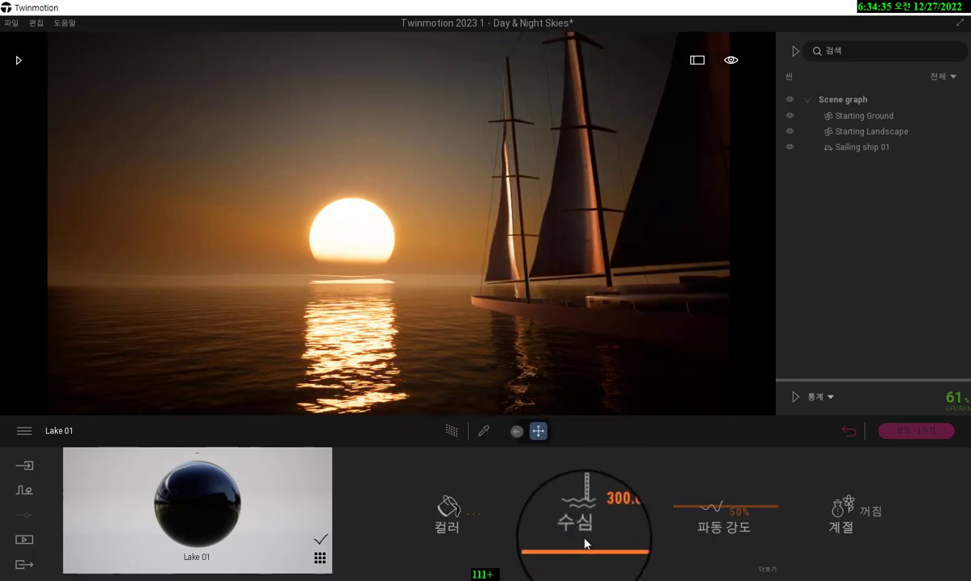
pyautogui.moveTo(589, 550); pyautogui.dragTo(613, 477)
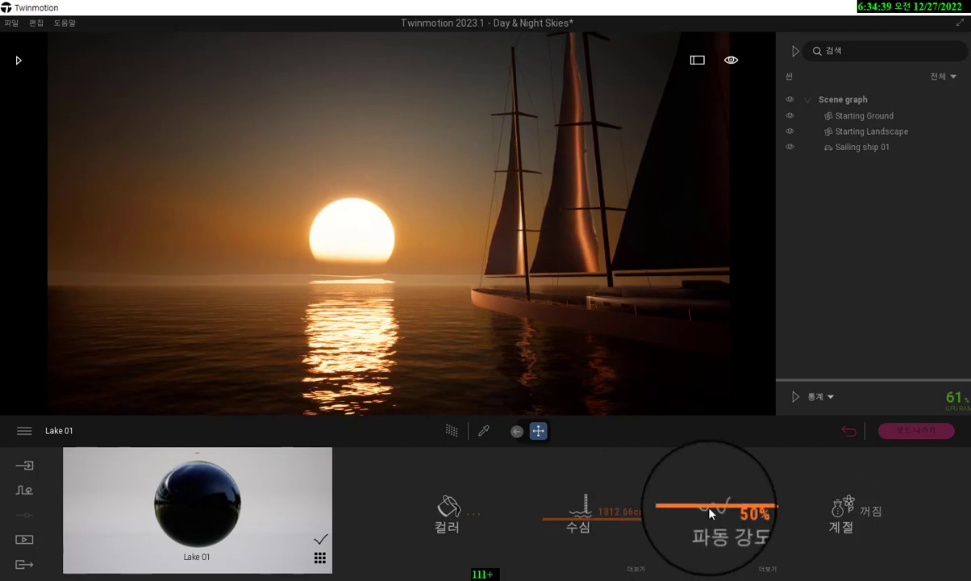
# Step: Set the Lake 01 water's wave intensity to about 70% and its wave size to about 67%
pyautogui.moveTo(710, 513)
pyautogui.mouseDown()
pyautogui.moveTo(700, 506)
pyautogui.moveTo(710, 550)
pyautogui.moveTo(726, 483)
pyautogui.moveTo(724, 534)
pyautogui.moveTo(718, 491)
pyautogui.moveTo(713, 529)
pyautogui.mouseUp()
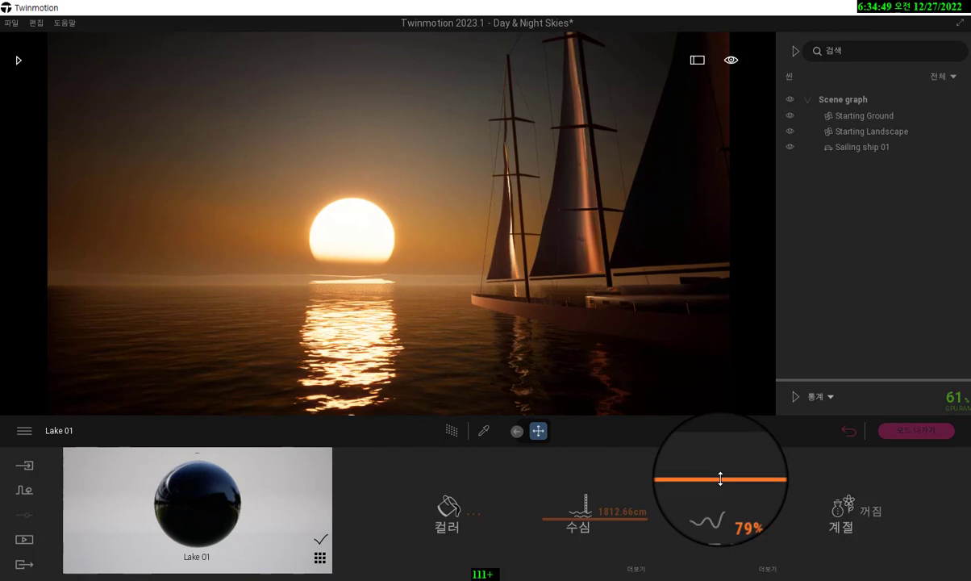
pyautogui.click(764, 573)
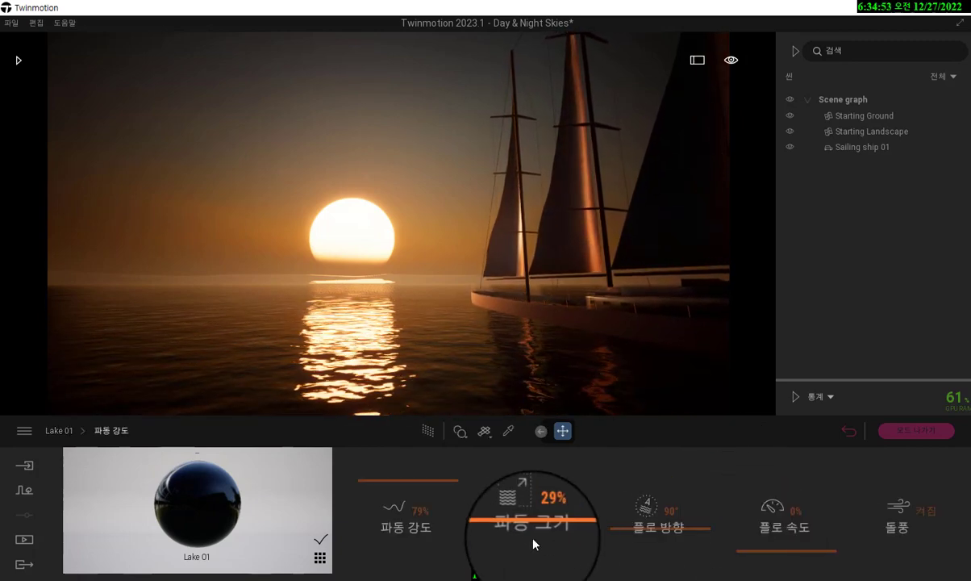
pyautogui.moveTo(411, 492); pyautogui.dragTo(436, 559)
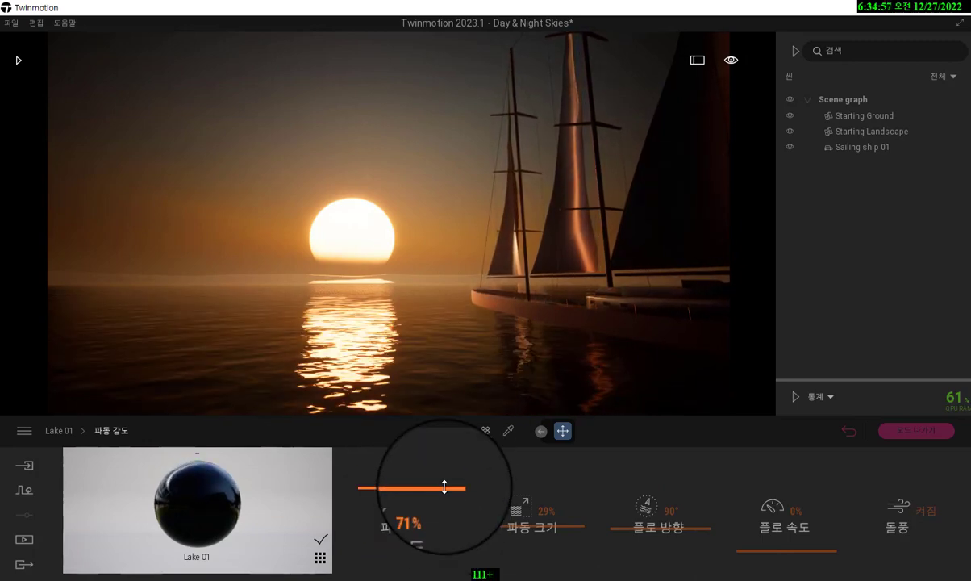
pyautogui.moveTo(548, 533); pyautogui.dragTo(552, 488)
# Step: Set the Lake 01 flow direction to about 74° and the flow speed to about 36%, then return to the main material settings
pyautogui.moveTo(641, 526)
pyautogui.mouseDown()
pyautogui.moveTo(657, 477)
pyautogui.moveTo(655, 529)
pyautogui.mouseUp()
pyautogui.moveTo(759, 553); pyautogui.dragTo(768, 520)
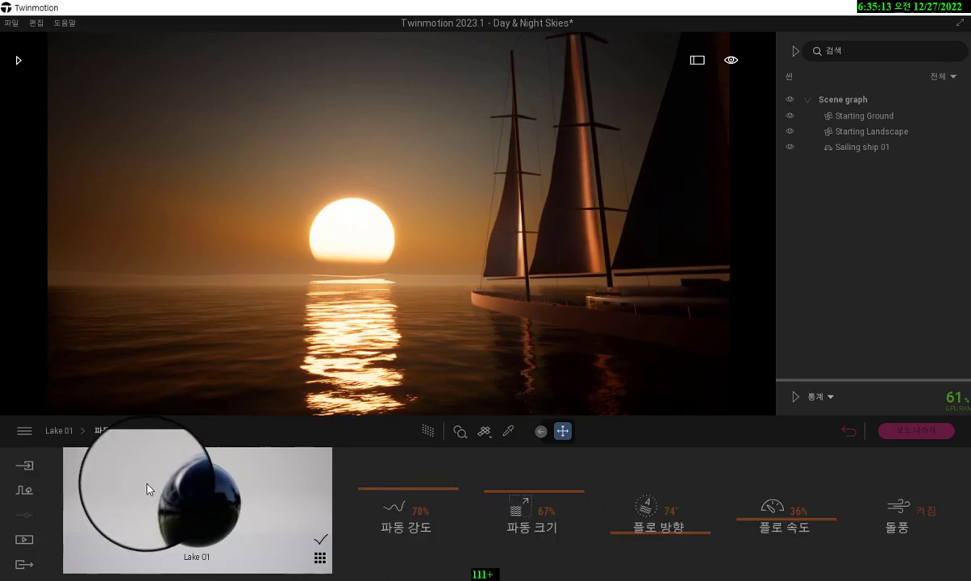
pyautogui.click(63, 436)
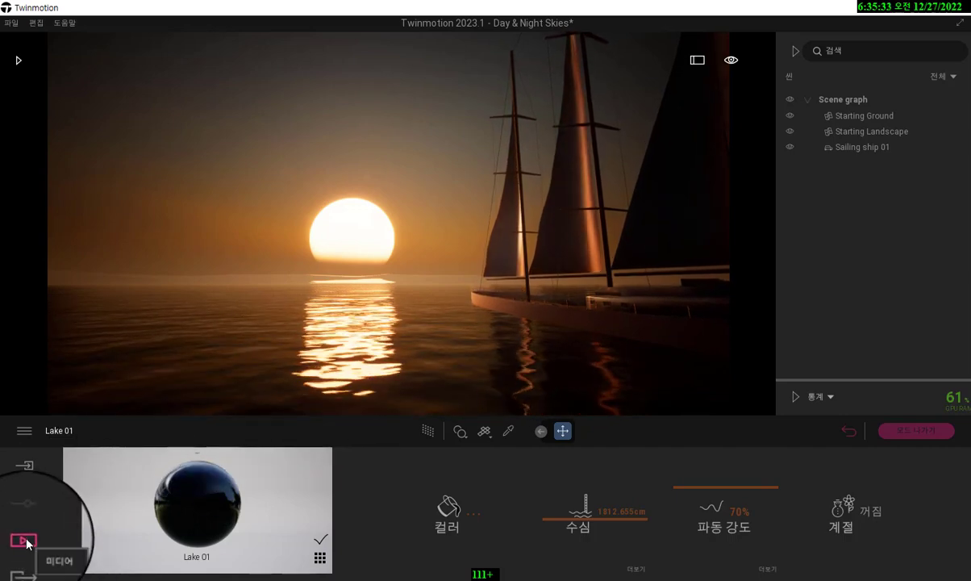
# Step: Create a new video in the media section from the current sunrise view of the sailing ship
pyautogui.click(25, 540)
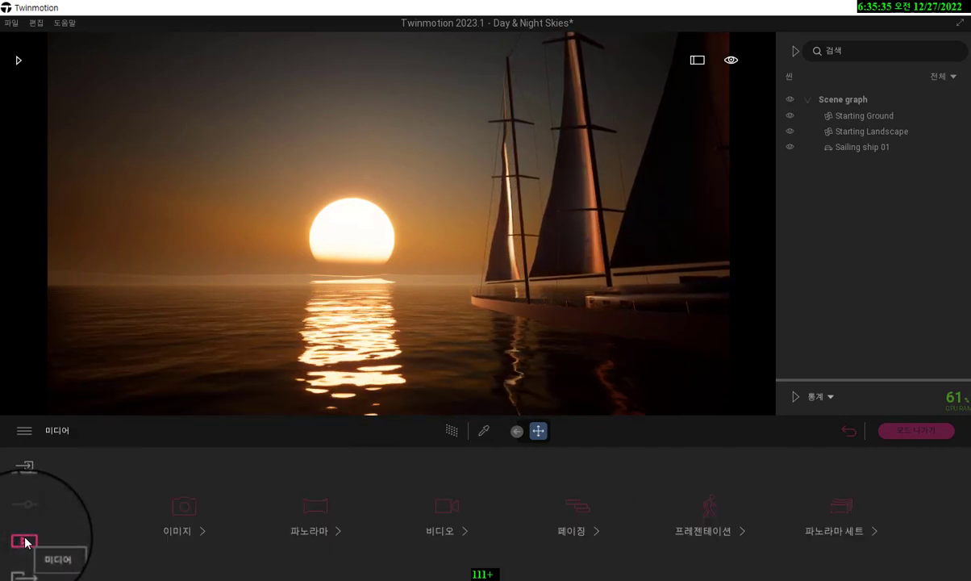
pyautogui.click(173, 518)
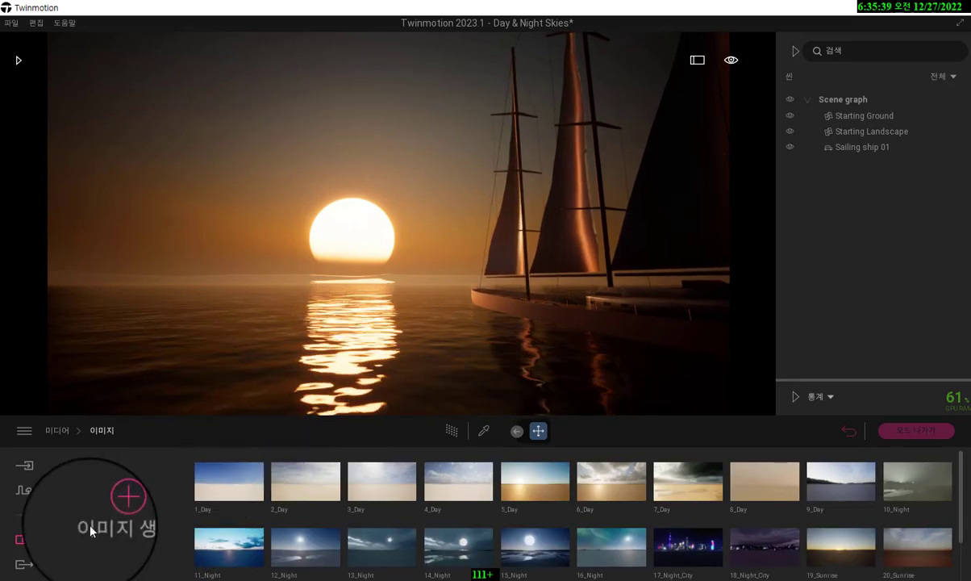
pyautogui.click(29, 545)
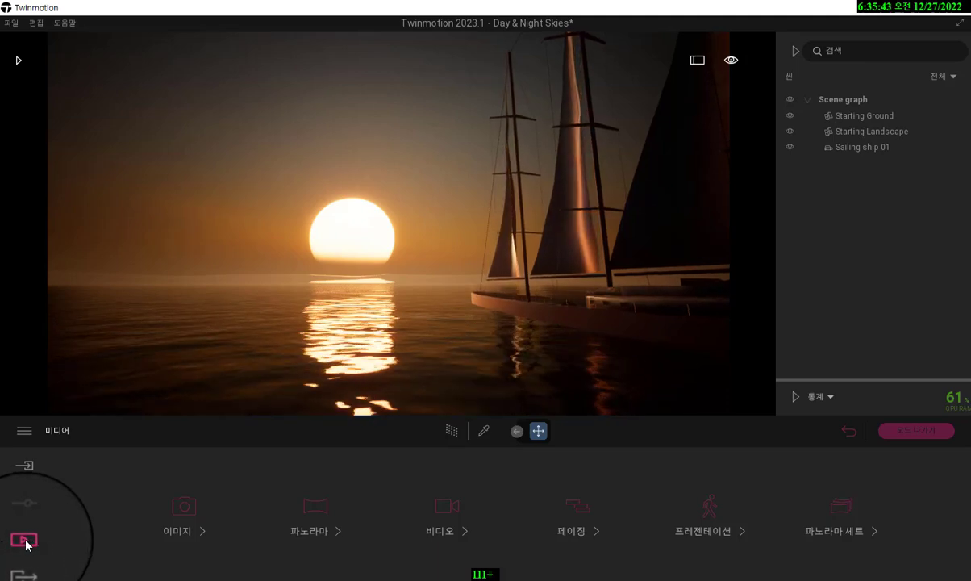
pyautogui.click(442, 522)
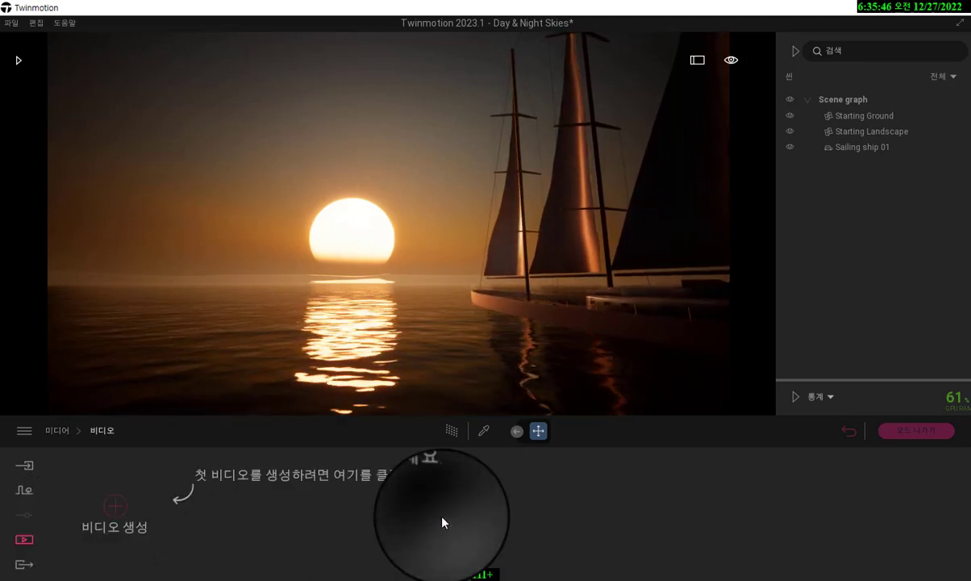
pyautogui.click(117, 509)
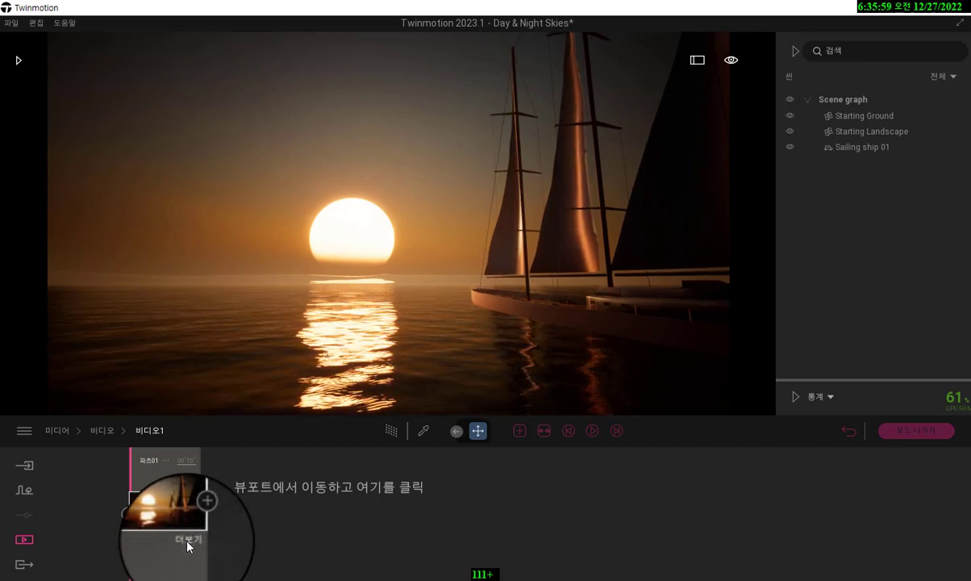
# Step: Set the new video part's weather to cloudy and its season to winter, and exit the video's mode
pyautogui.click(188, 540)
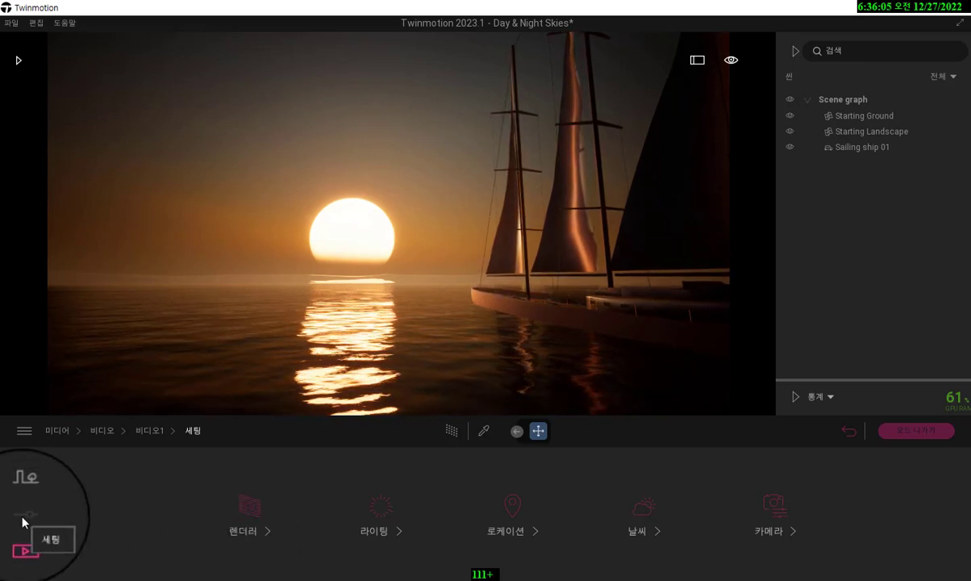
pyautogui.click(644, 526)
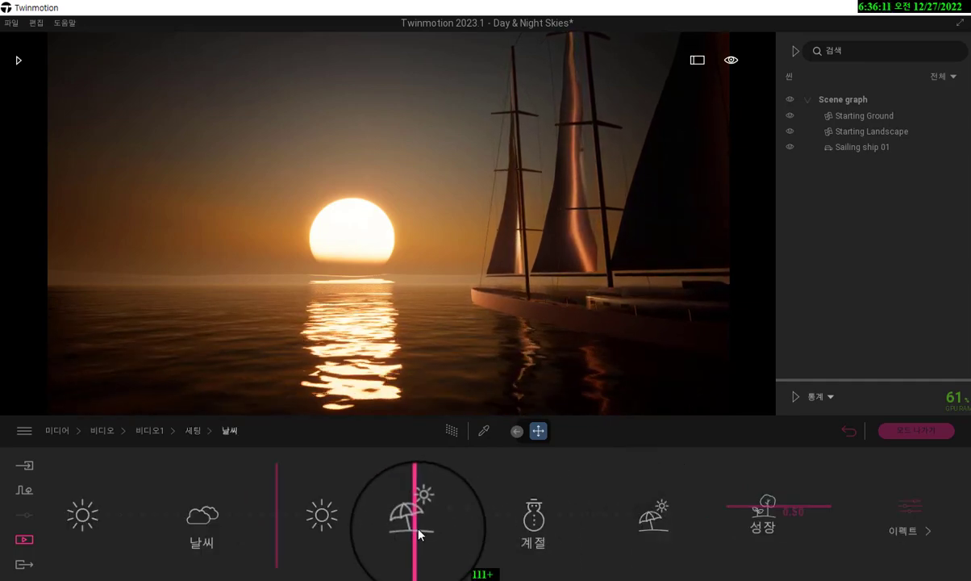
pyautogui.moveTo(414, 516); pyautogui.dragTo(526, 526)
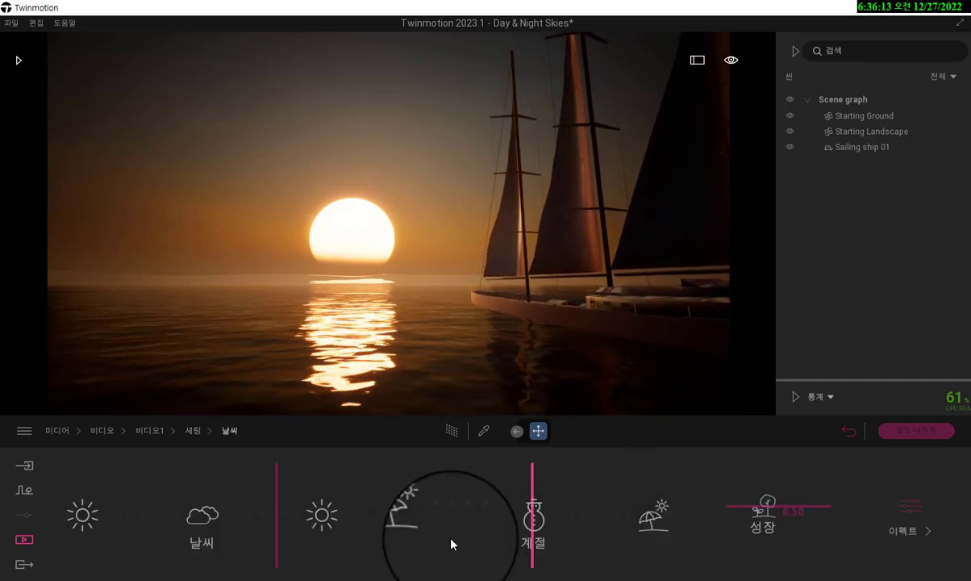
pyautogui.moveTo(273, 541); pyautogui.dragTo(197, 513)
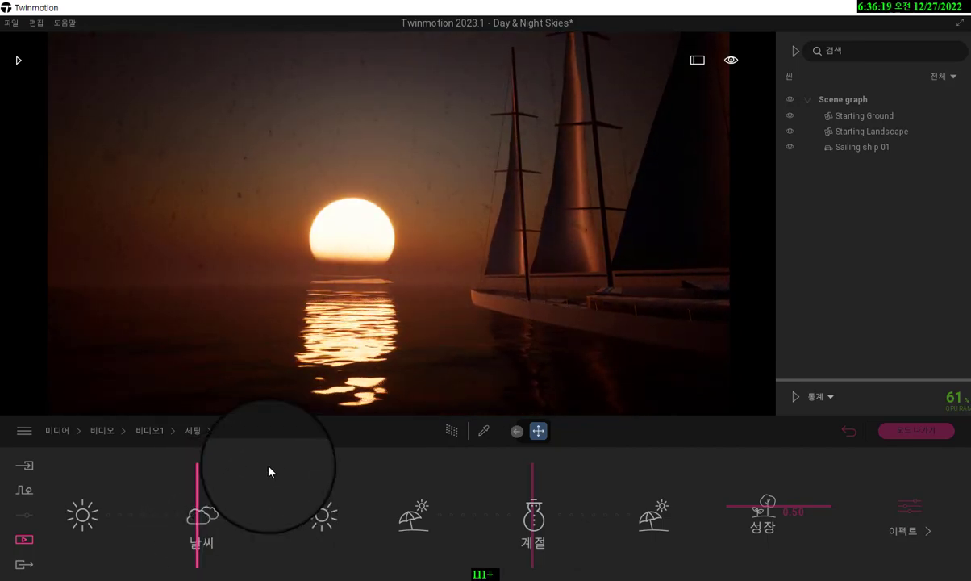
pyautogui.moveTo(420, 368); pyautogui.dragTo(420, 369, button='right')
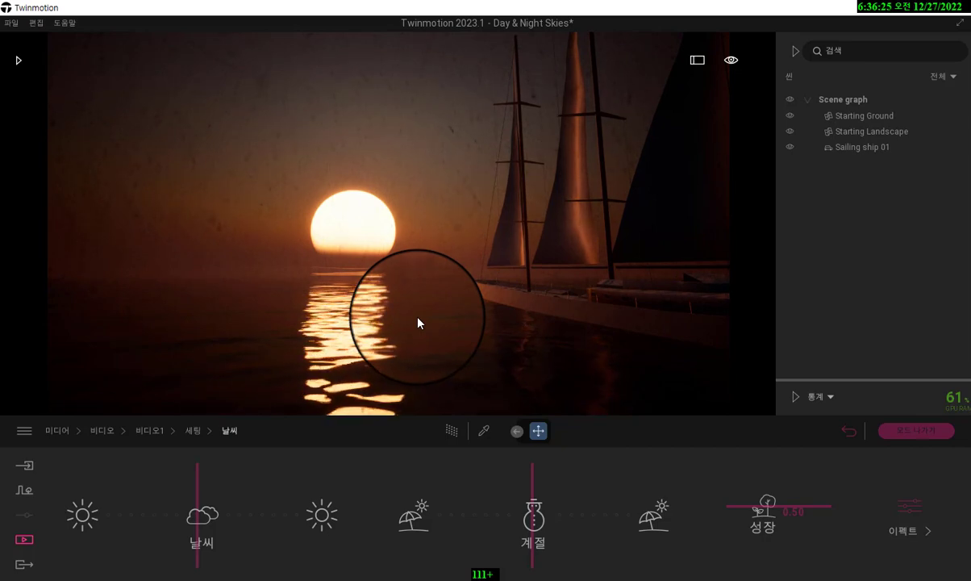
pyautogui.click(892, 432)
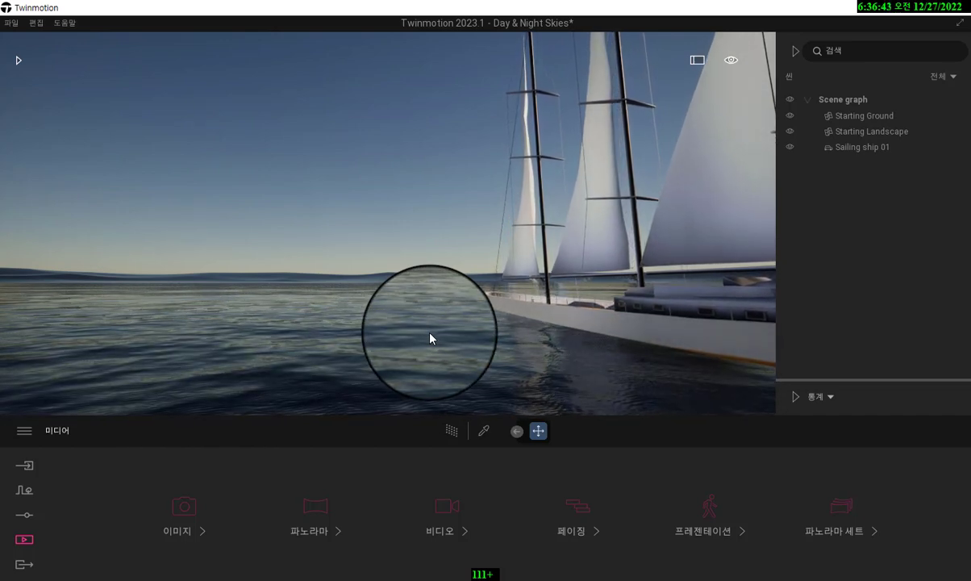
# Step: Preview the whole sailing ship under the 23_Sunrise image's sky and leave the image mode
pyautogui.moveTo(334, 339); pyautogui.dragTo(336, 341, button='right')
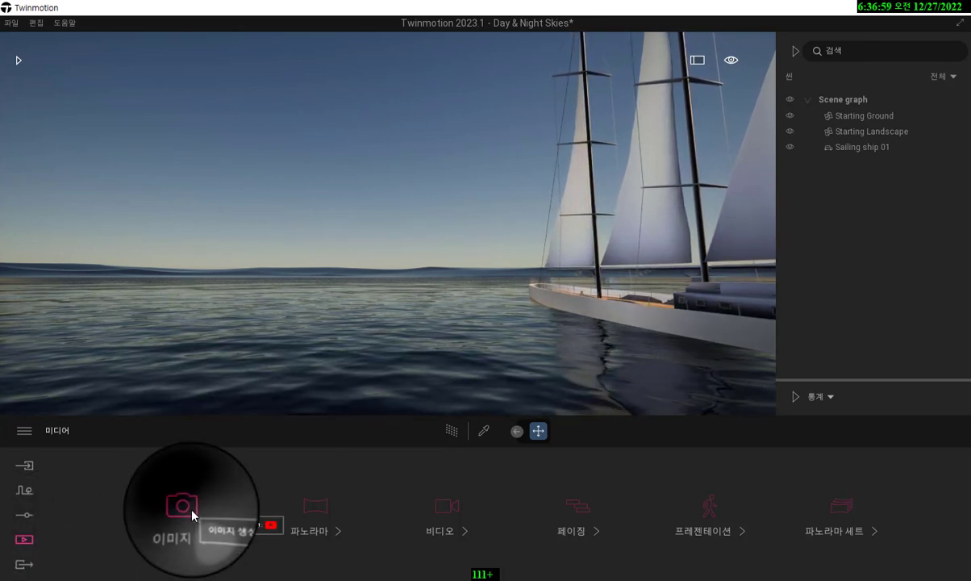
pyautogui.click(190, 537)
pyautogui.scroll(-2, 535, 538)
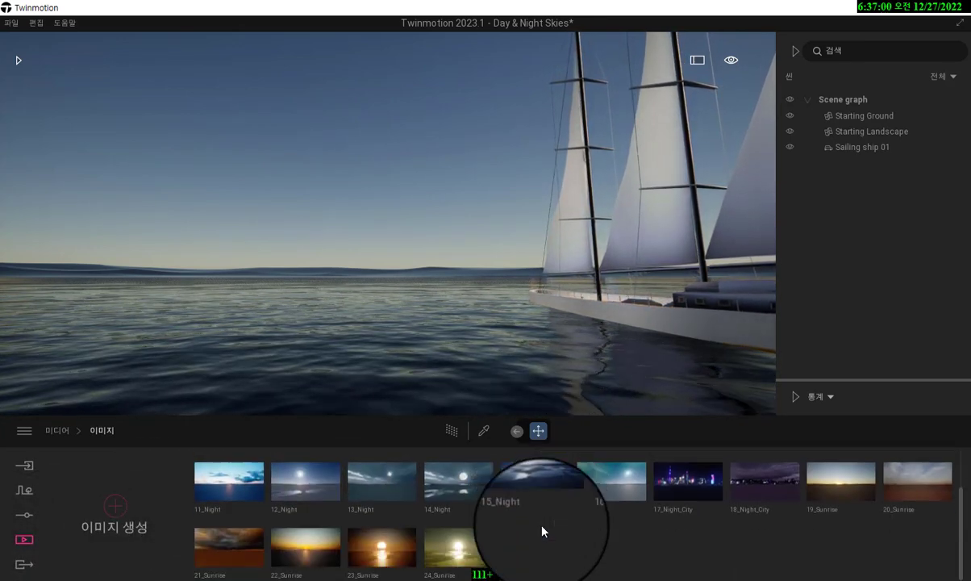
pyautogui.click(383, 560)
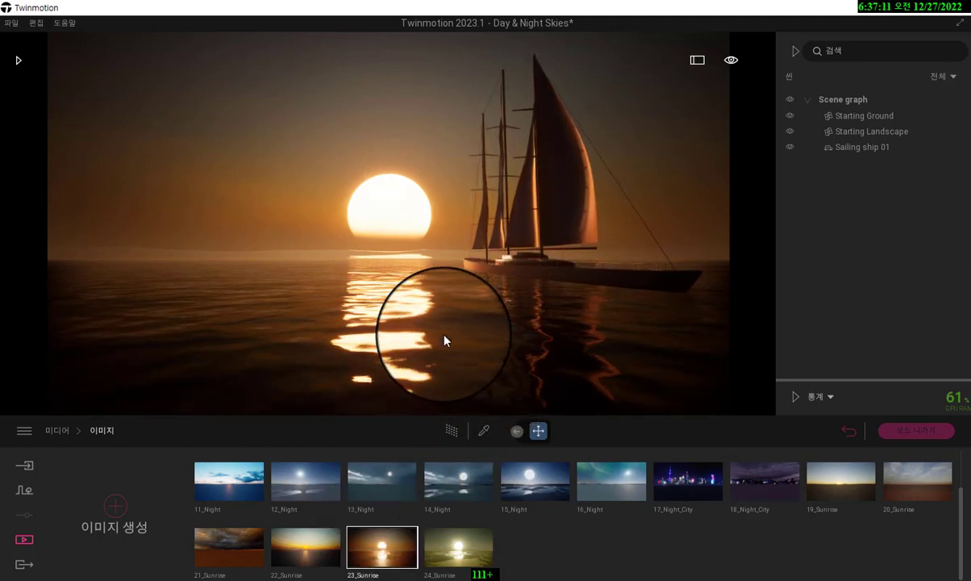
pyautogui.click(906, 438)
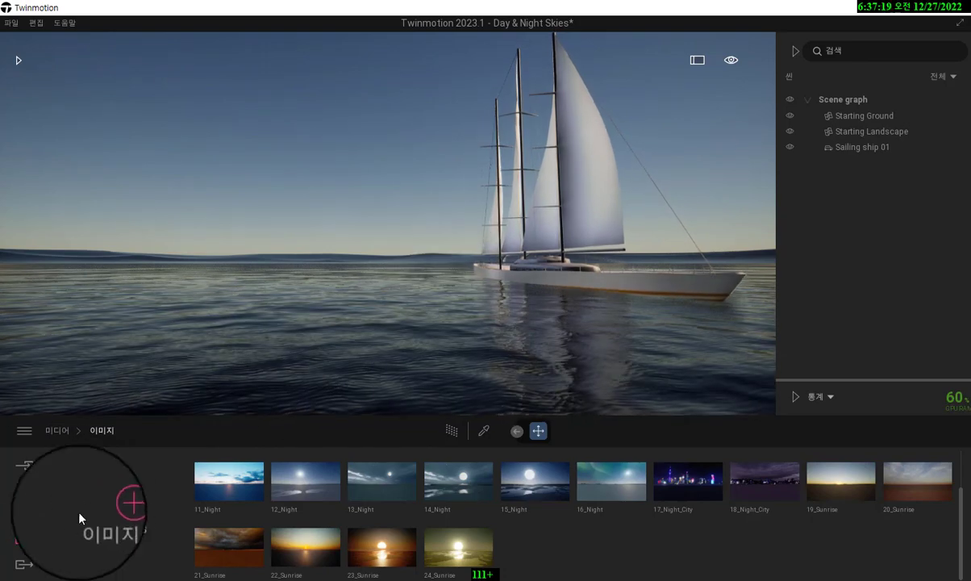
# Step: Load the 23_Sunrise image from the media images to show the ship at sunrise
pyautogui.click(24, 541)
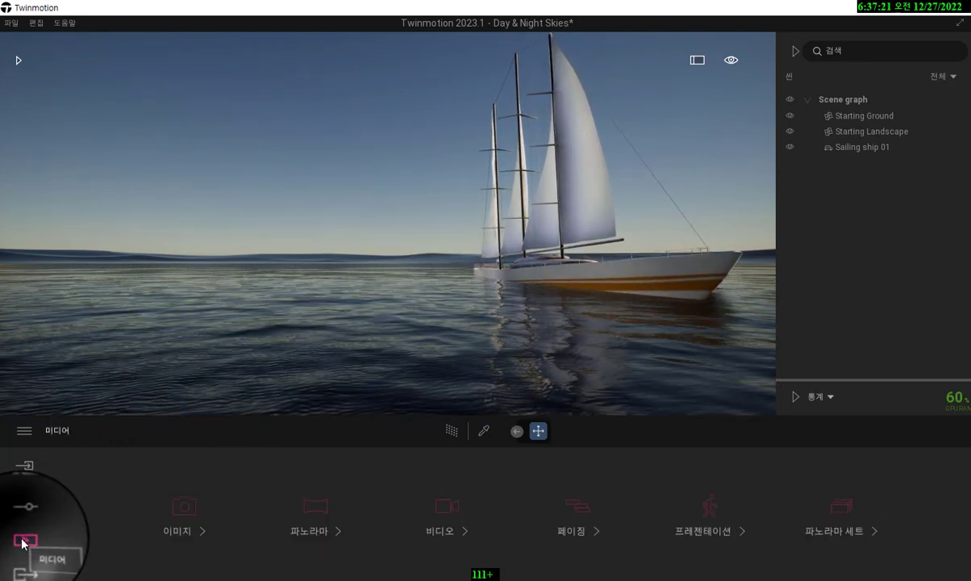
pyautogui.click(192, 518)
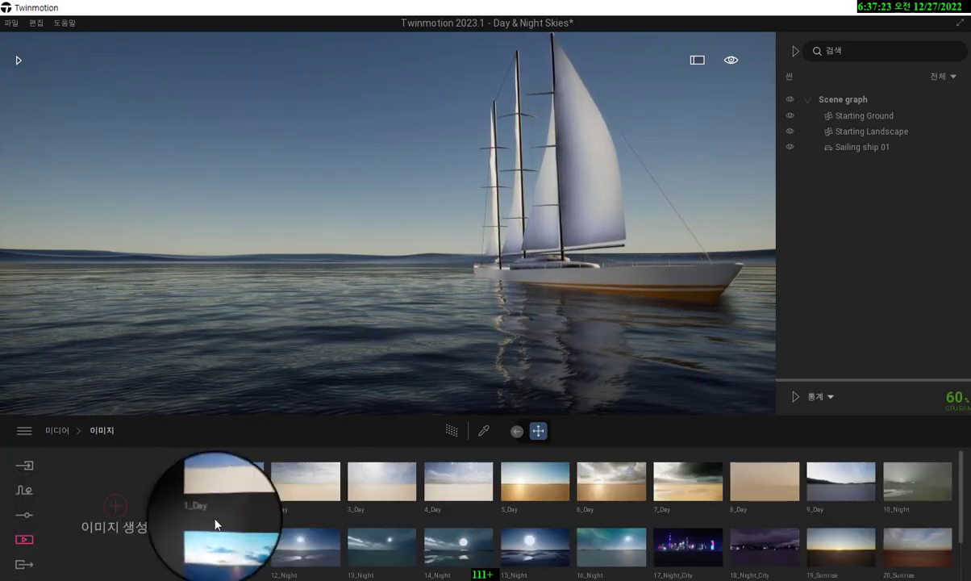
pyautogui.scroll(-2, 533, 540)
pyautogui.click(407, 557)
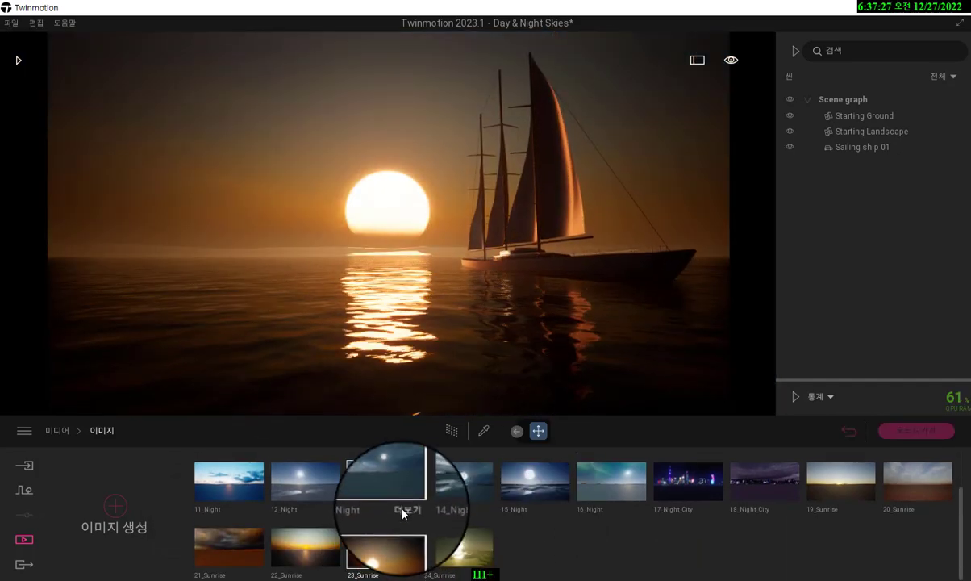
pyautogui.click(851, 435)
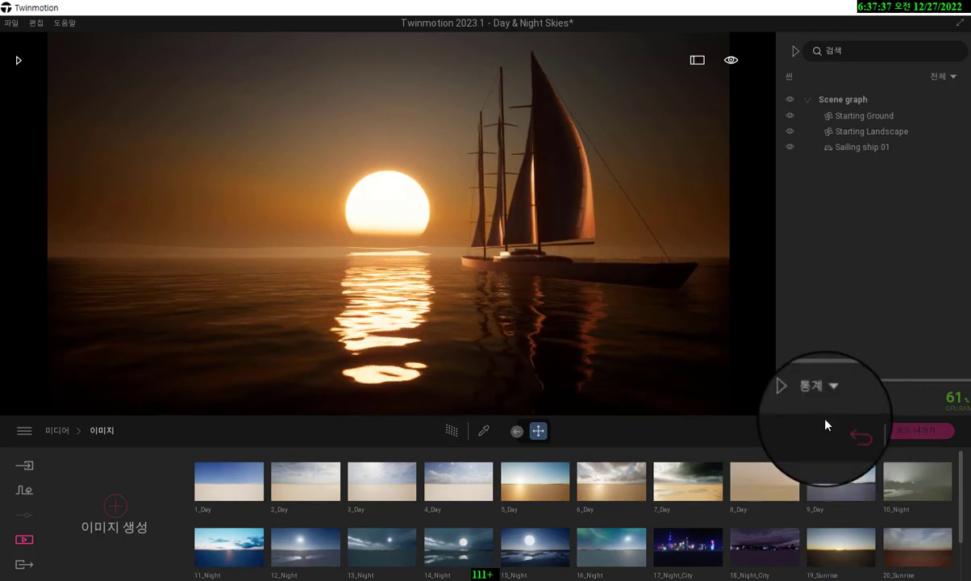
# Step: Reframe the view to examine the sailing ship and the sun's reflection on the moving water
pyautogui.click(498, 382)
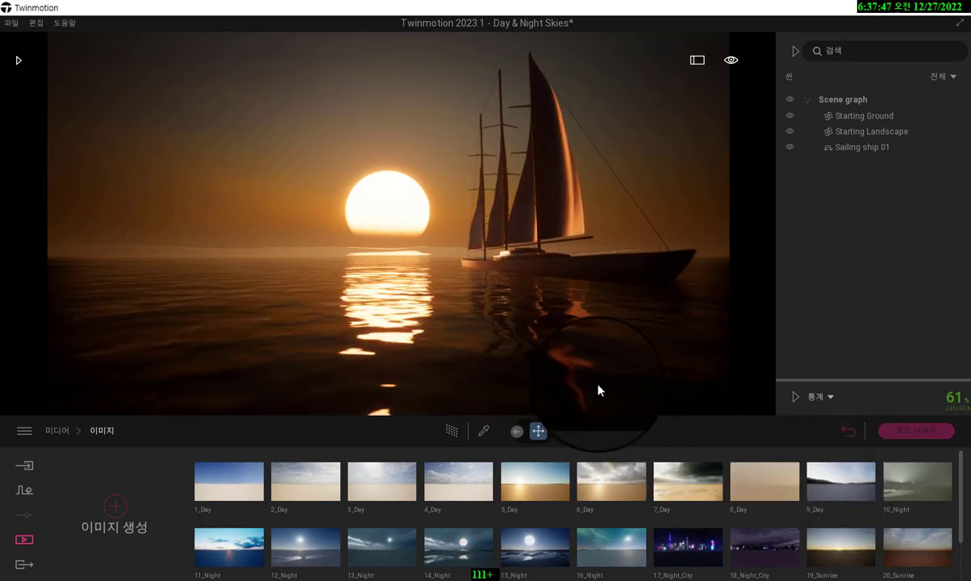
pyautogui.click(520, 367)
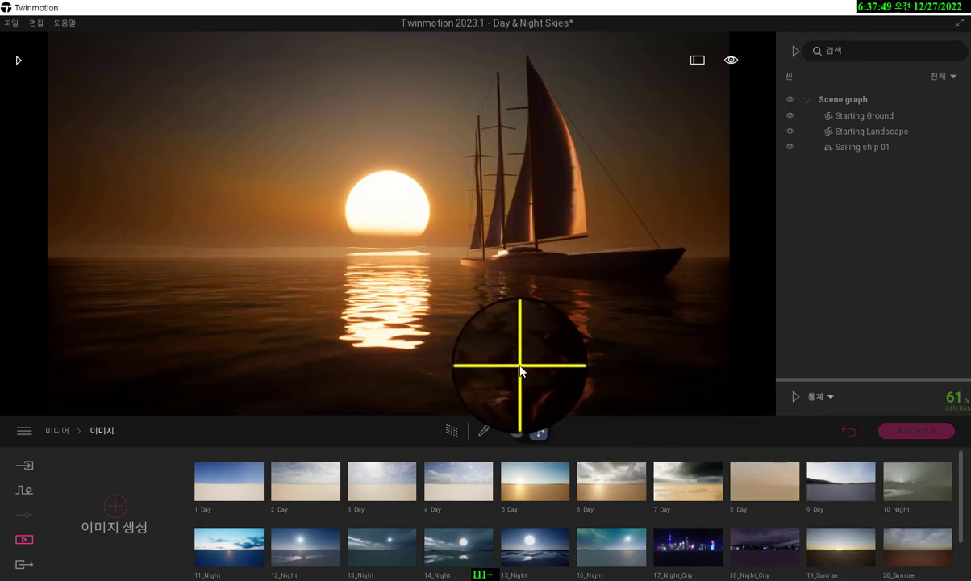
pyautogui.moveTo(520, 366); pyautogui.dragTo(519, 367, button='right')
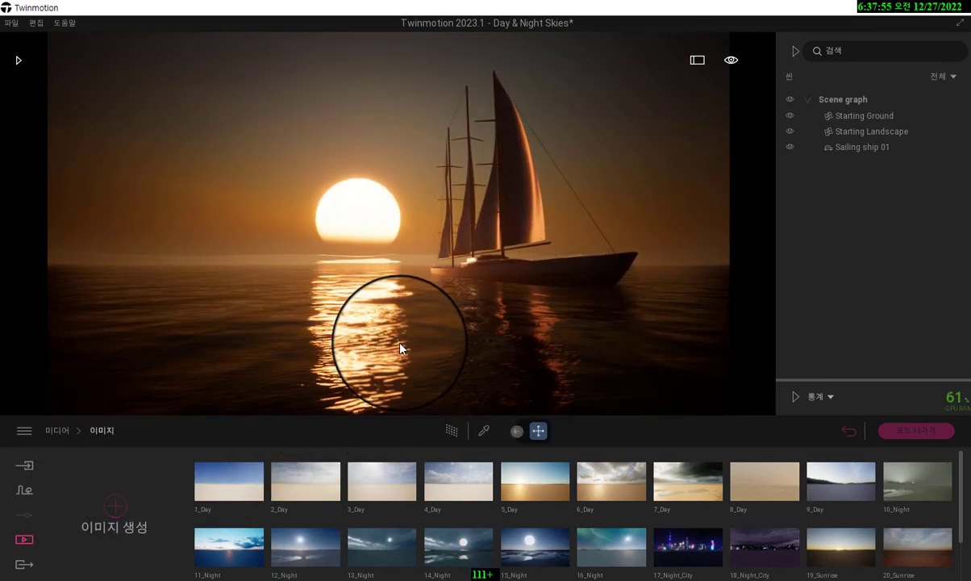
pyautogui.moveTo(400, 348); pyautogui.dragTo(400, 348, button='right')
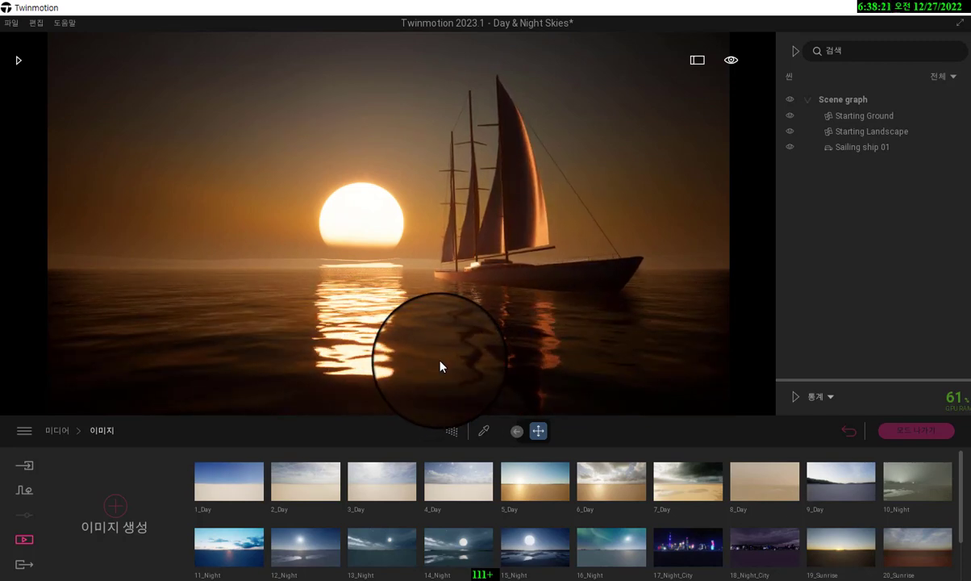
pyautogui.click(440, 365)
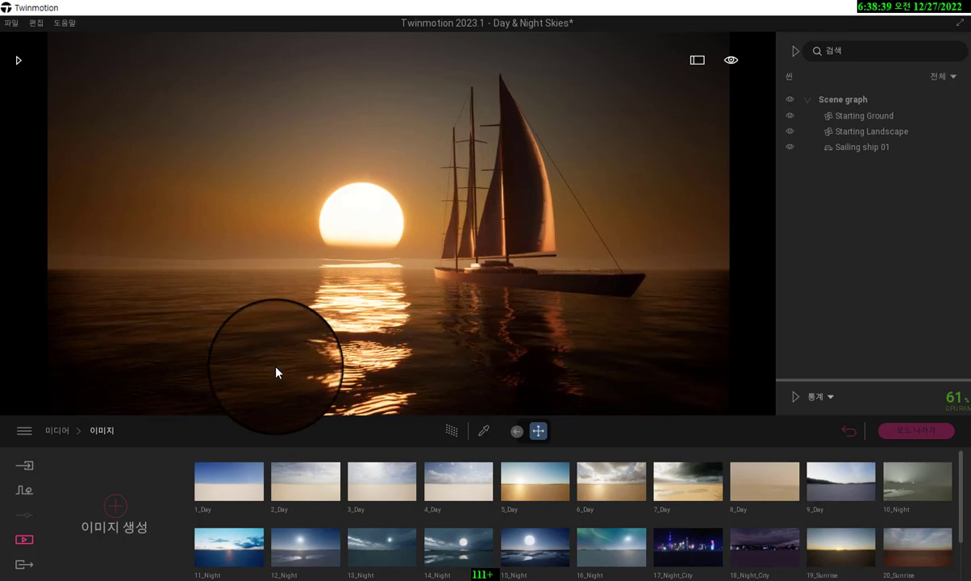
pyautogui.moveTo(276, 368); pyautogui.dragTo(268, 374, button='right')
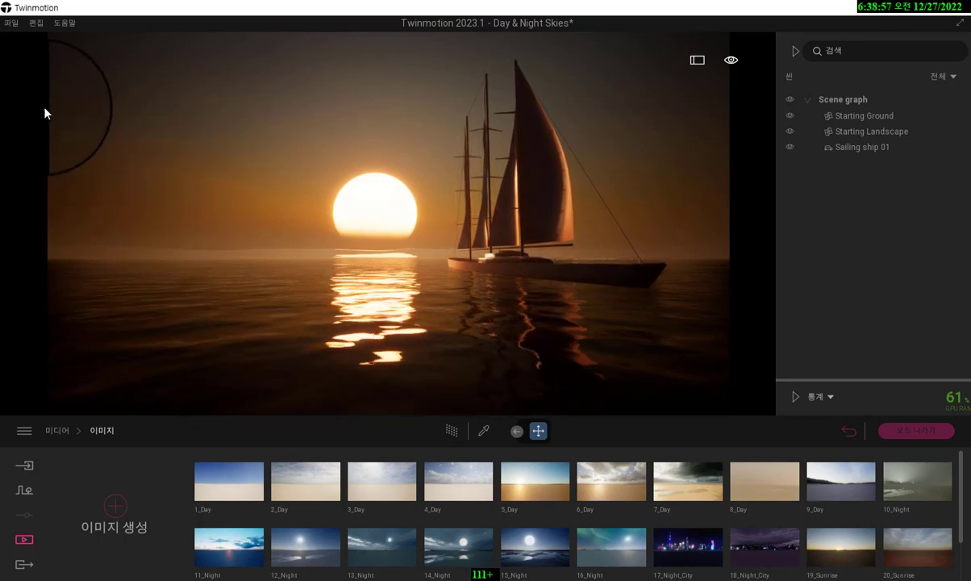
pyautogui.click(11, 25)
pyautogui.click(35, 22)
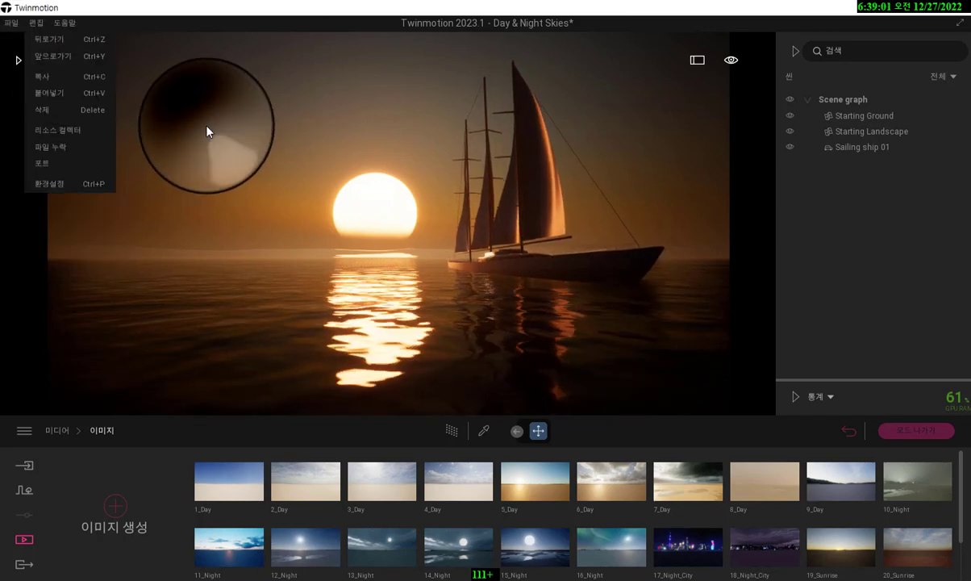
pyautogui.click(207, 125)
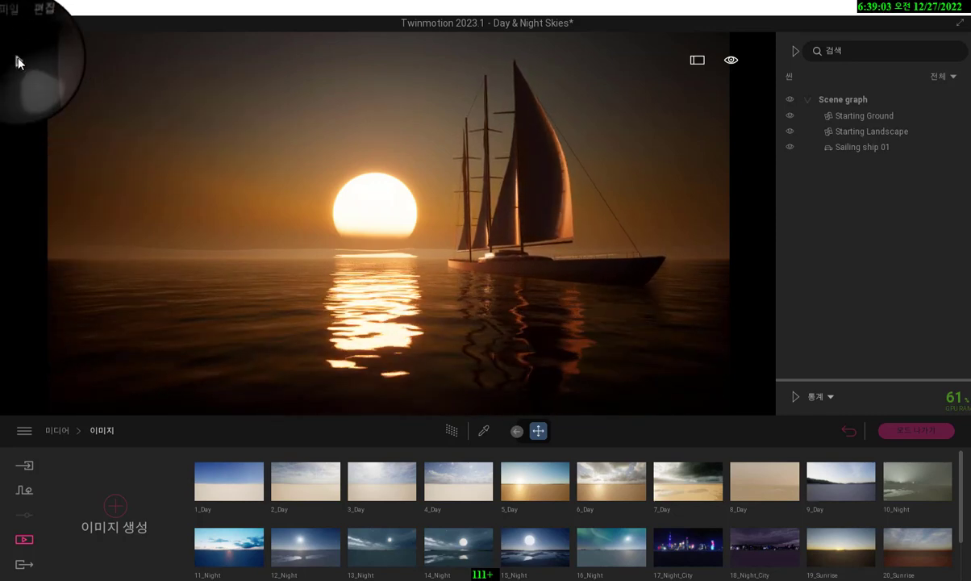
# Step: Browse the glass materials in the library through to the polychromatic glass presets
pyautogui.click(17, 58)
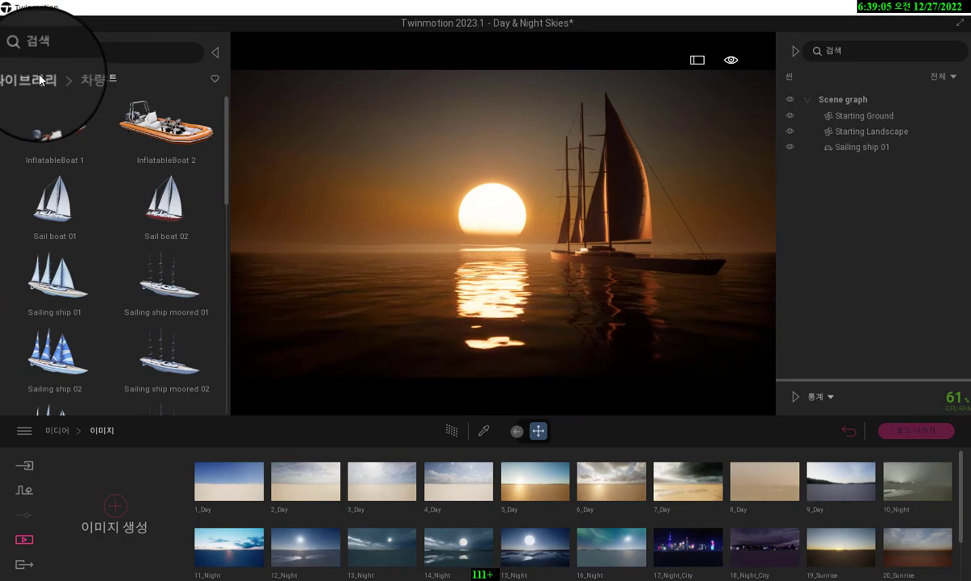
pyautogui.click(37, 78)
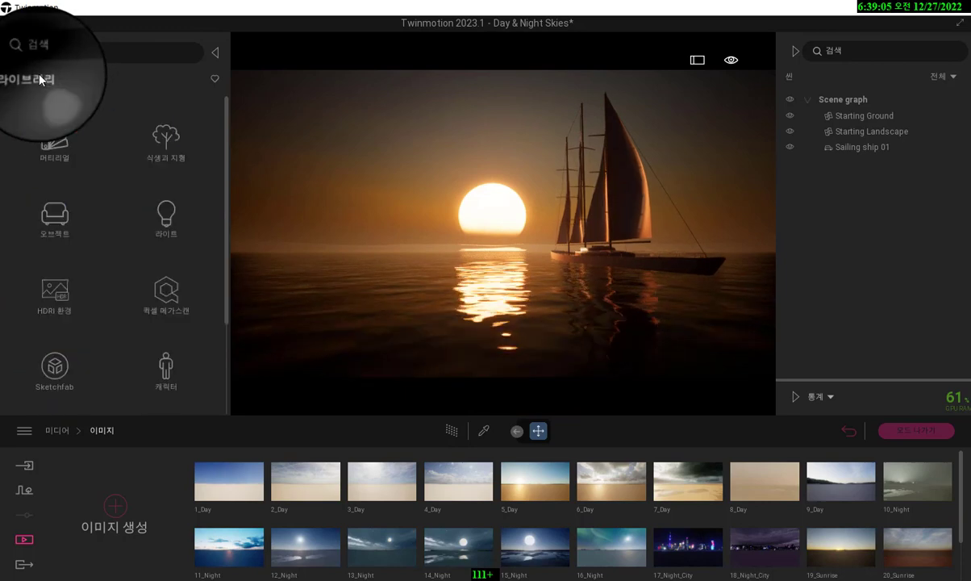
pyautogui.click(63, 153)
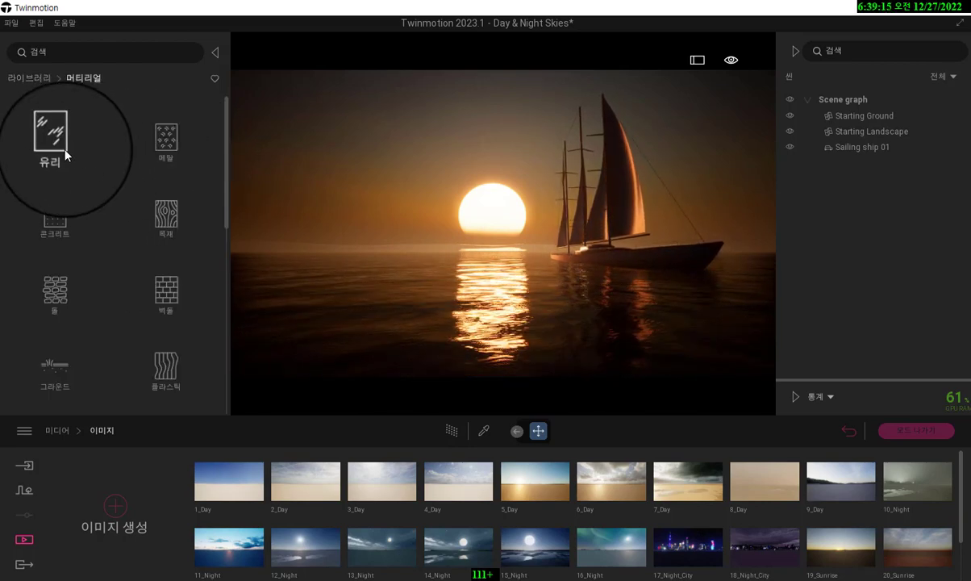
pyautogui.click(56, 150)
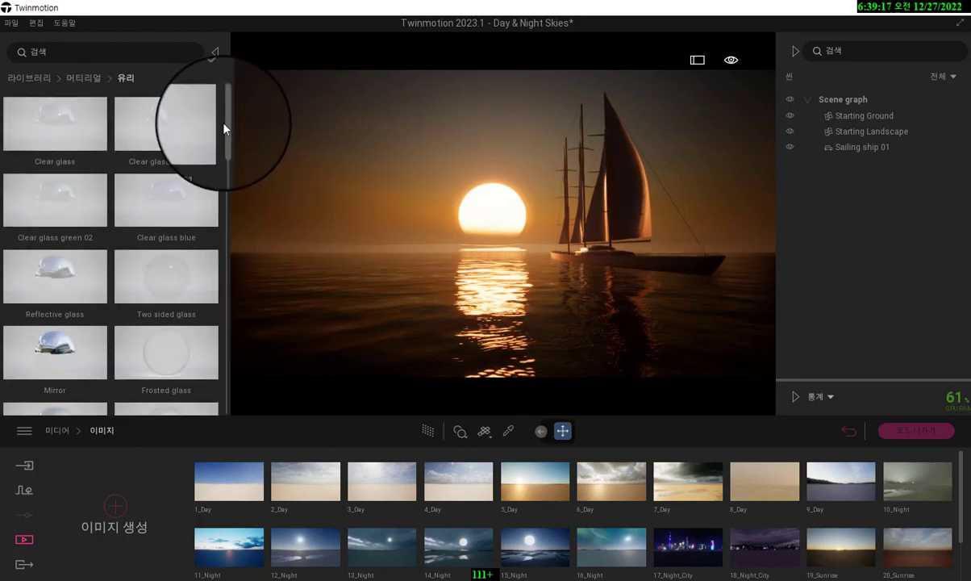
pyautogui.moveTo(228, 138); pyautogui.dragTo(211, 421)
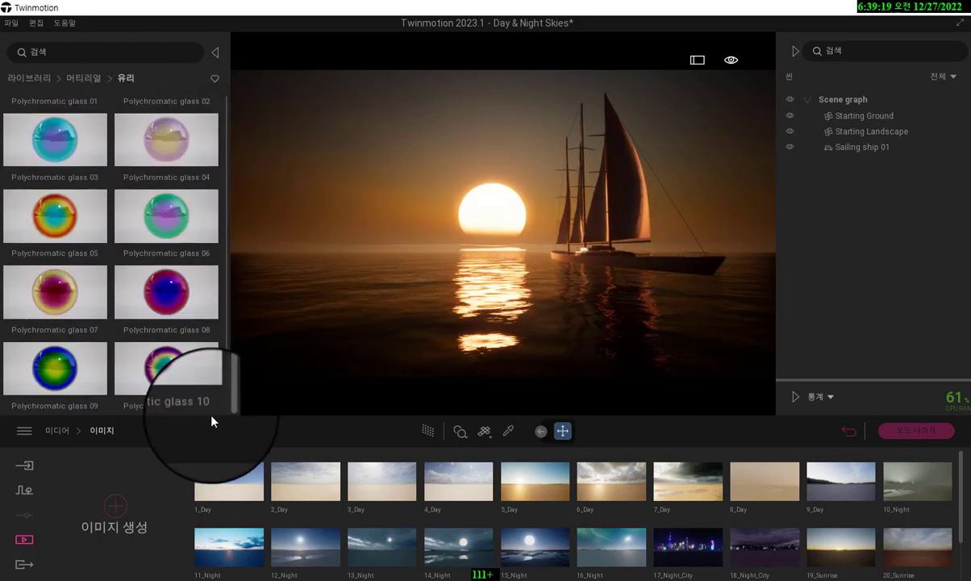
pyautogui.scroll(1, 142, 329)
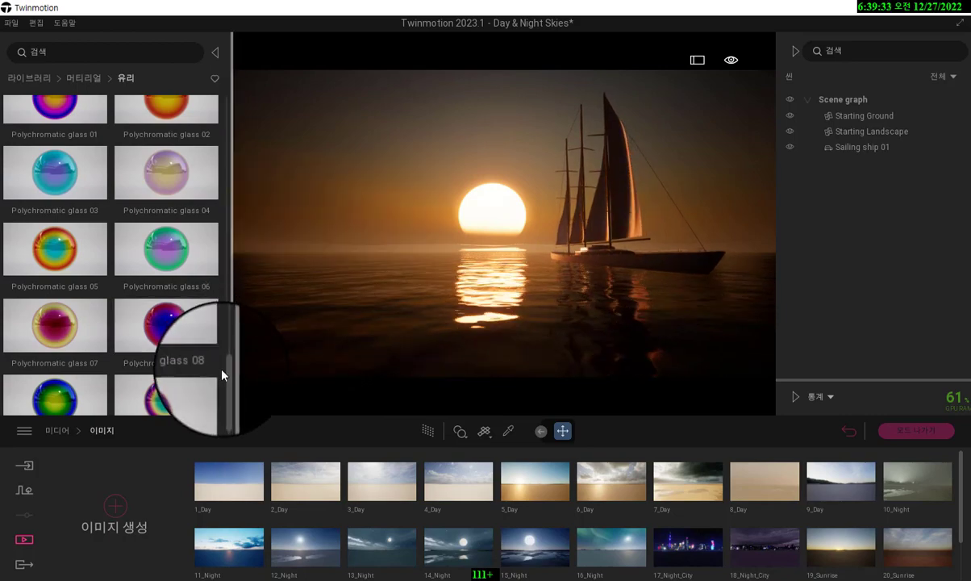
# Step: Browse the metal materials in the library
pyautogui.click(32, 79)
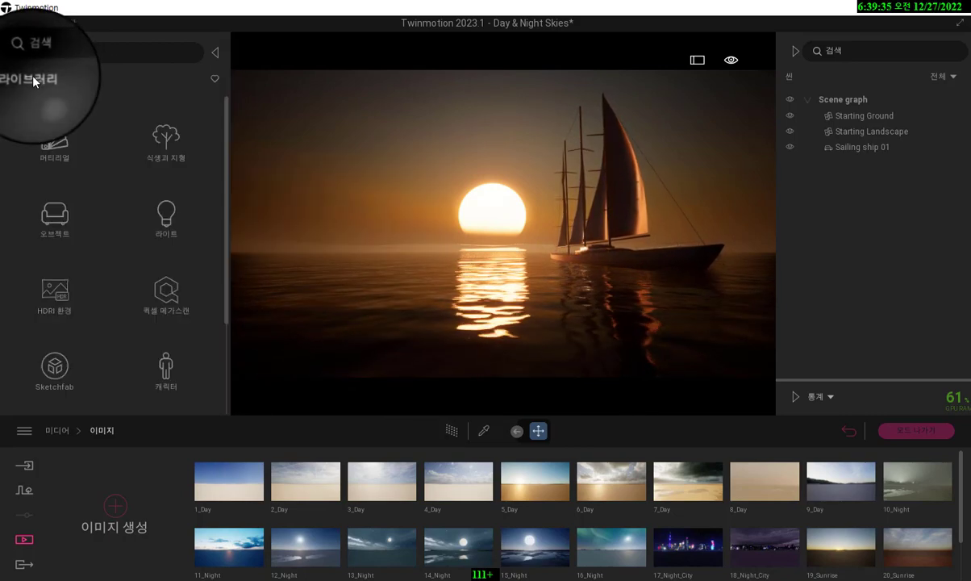
pyautogui.click(57, 141)
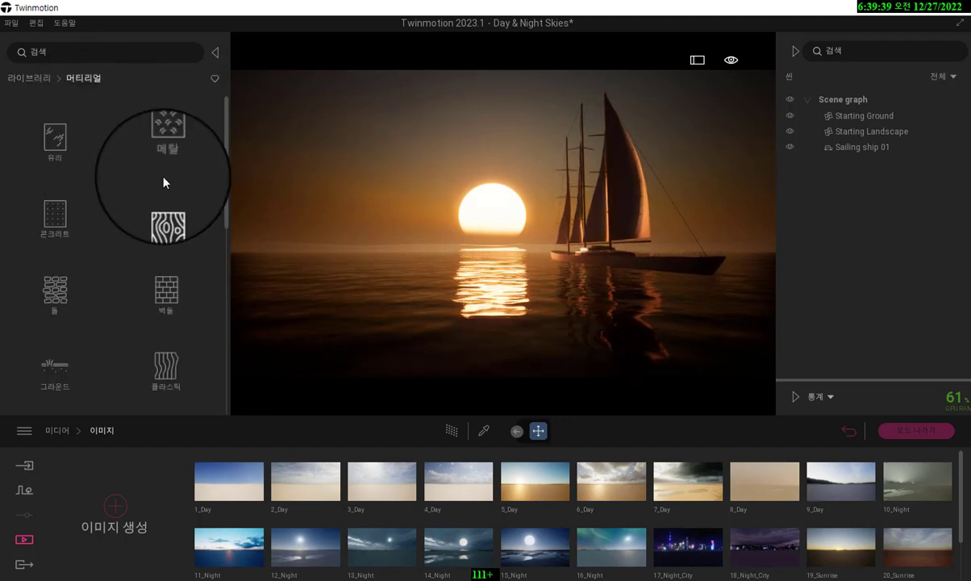
pyautogui.click(165, 155)
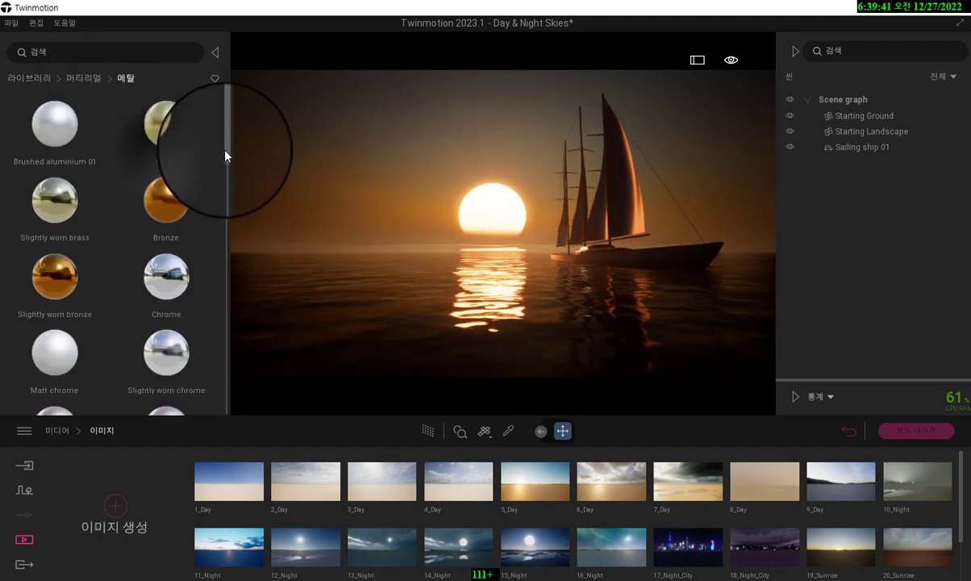
pyautogui.moveTo(229, 149)
pyautogui.mouseDown()
pyautogui.moveTo(200, 365)
pyautogui.moveTo(210, 411)
pyautogui.moveTo(214, 224)
pyautogui.moveTo(236, 141)
pyautogui.mouseUp()
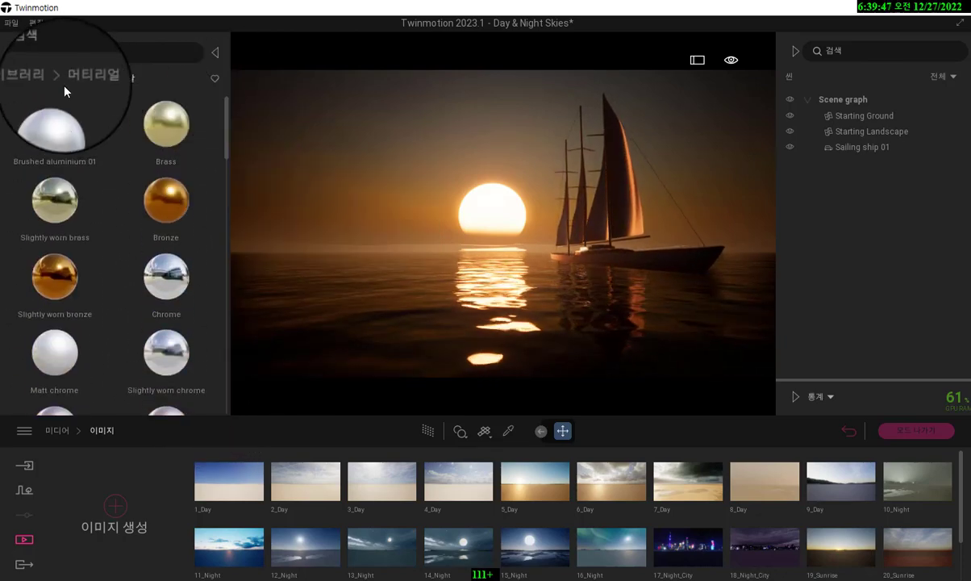
# Step: Return to the library's top level and look through all of its asset categories
pyautogui.click(40, 76)
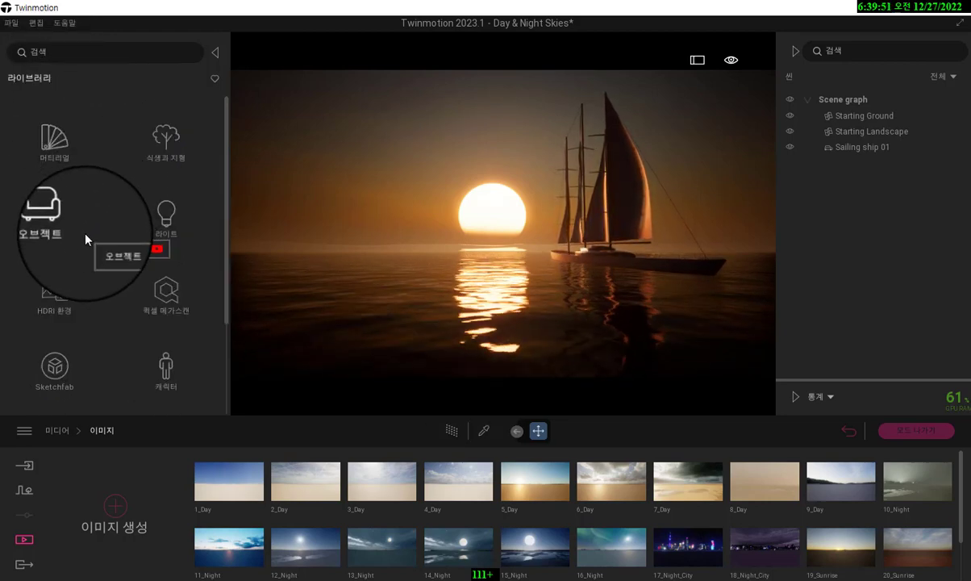
pyautogui.scroll(-3, 86, 239)
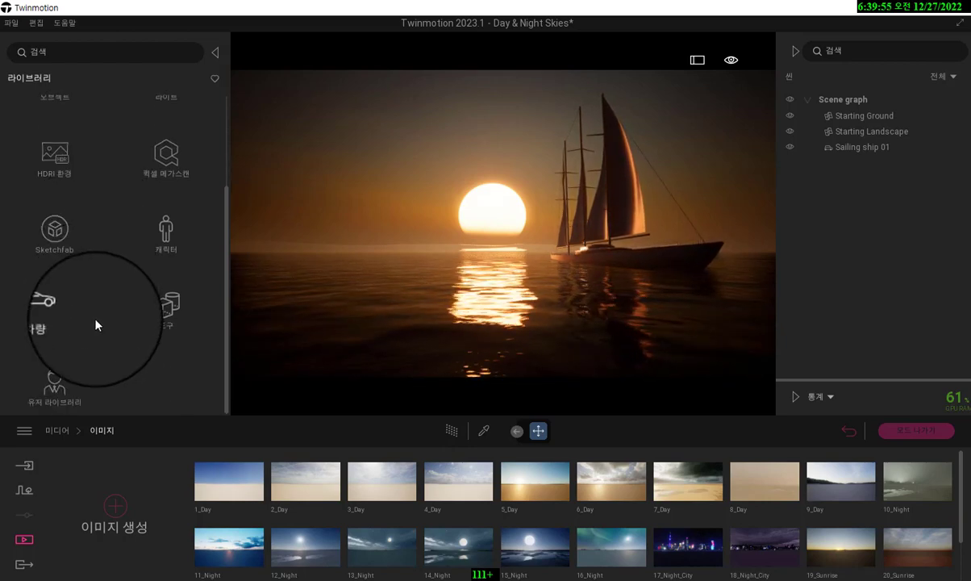
pyautogui.scroll(1, 104, 318)
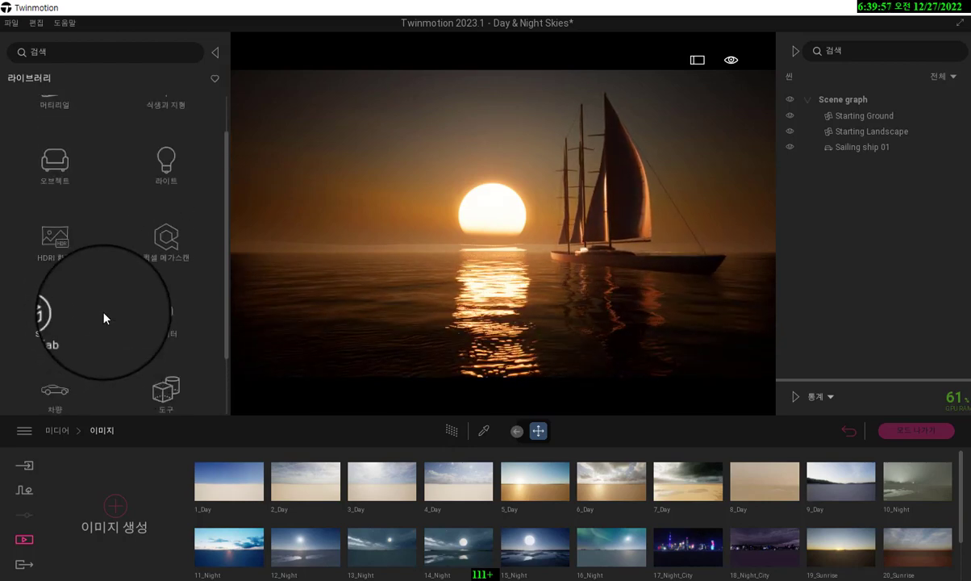
pyautogui.scroll(1, 104, 319)
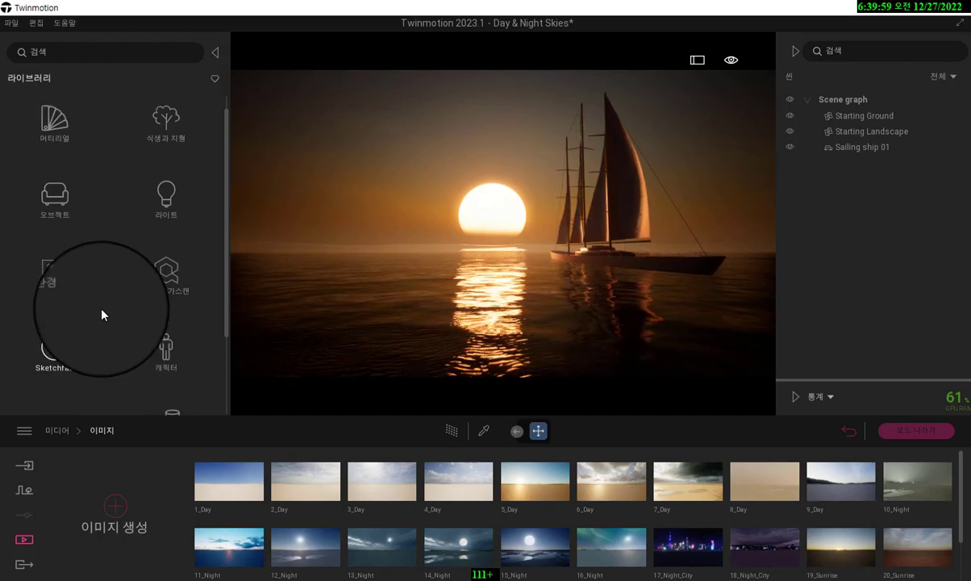
pyautogui.scroll(1, 102, 315)
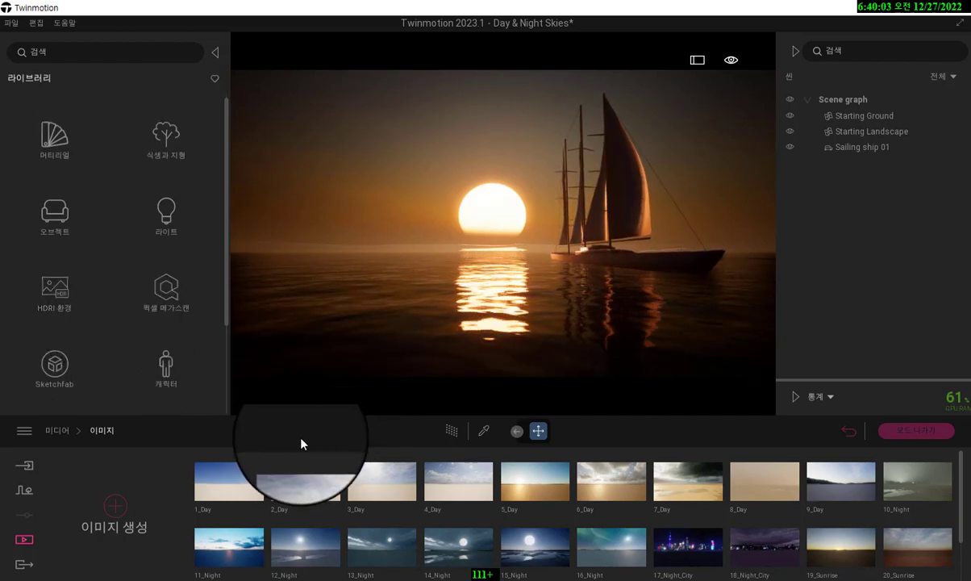
# Step: Show the home panel to review the available scene templates and close it without opening one
pyautogui.click(12, 22)
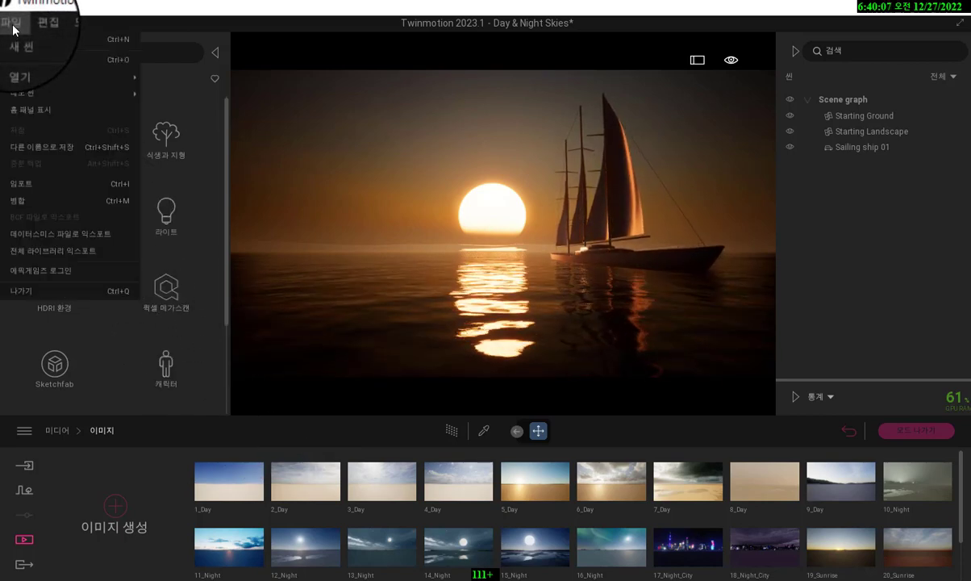
pyautogui.click(37, 113)
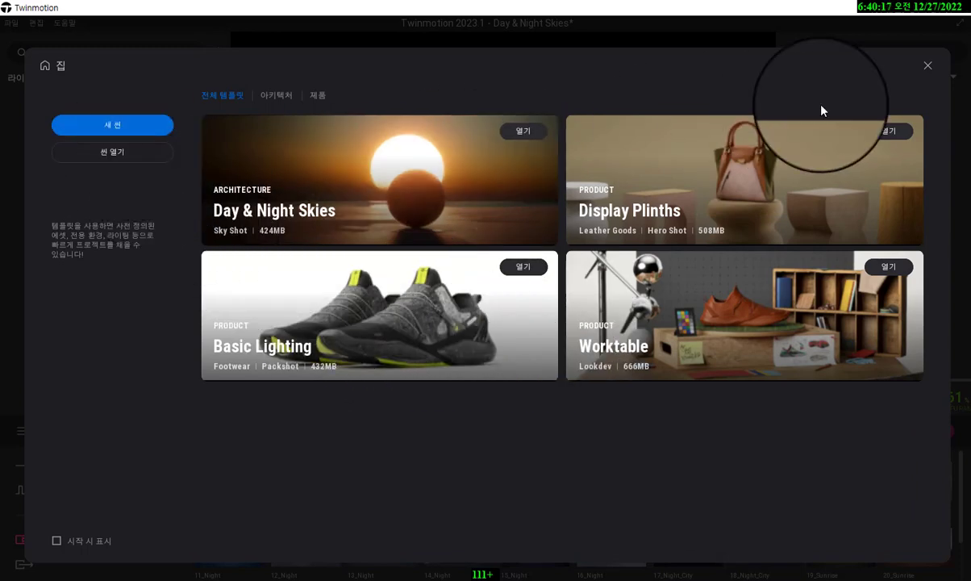
pyautogui.click(936, 62)
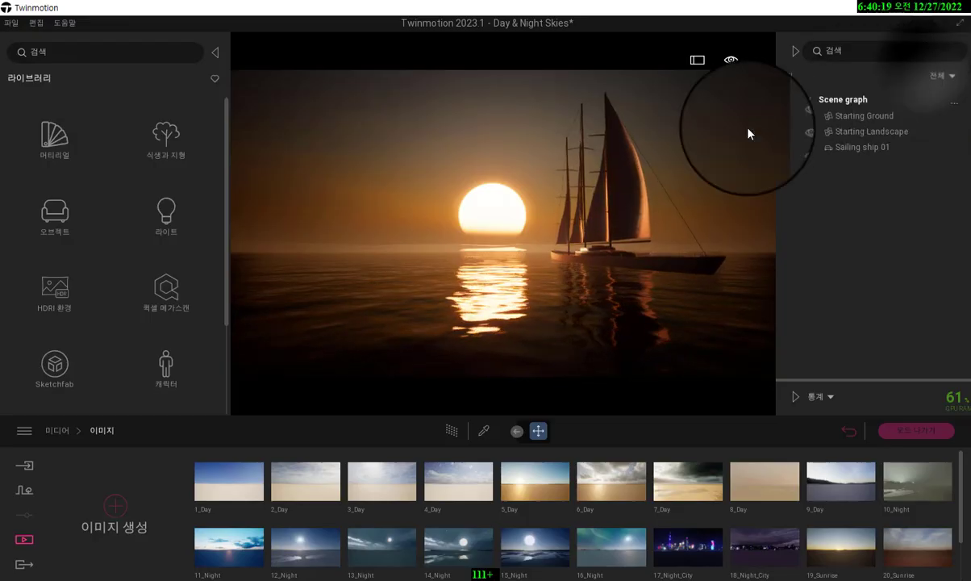
# Step: Open the Worktable template from the home panel without saving the current scene
pyautogui.click(13, 25)
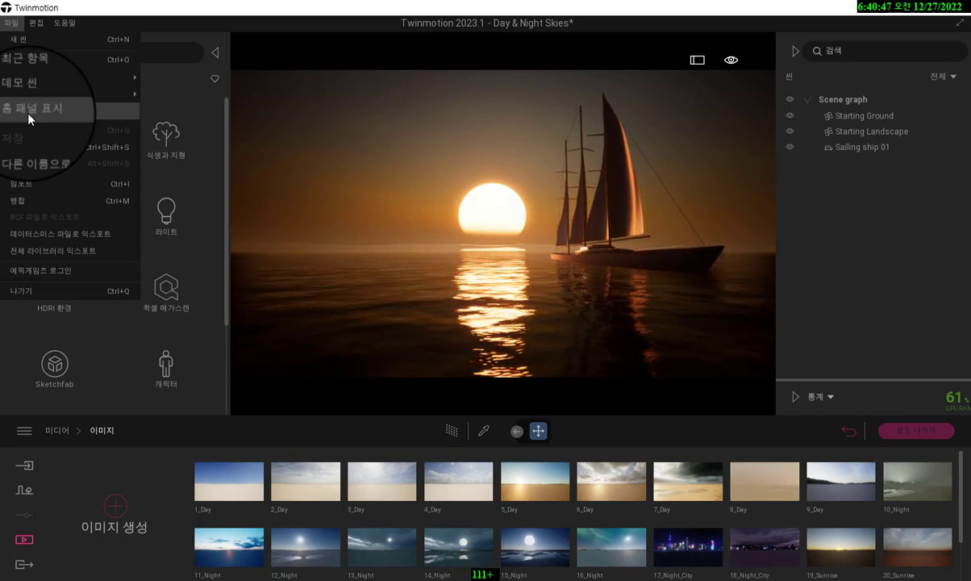
pyautogui.click(283, 294)
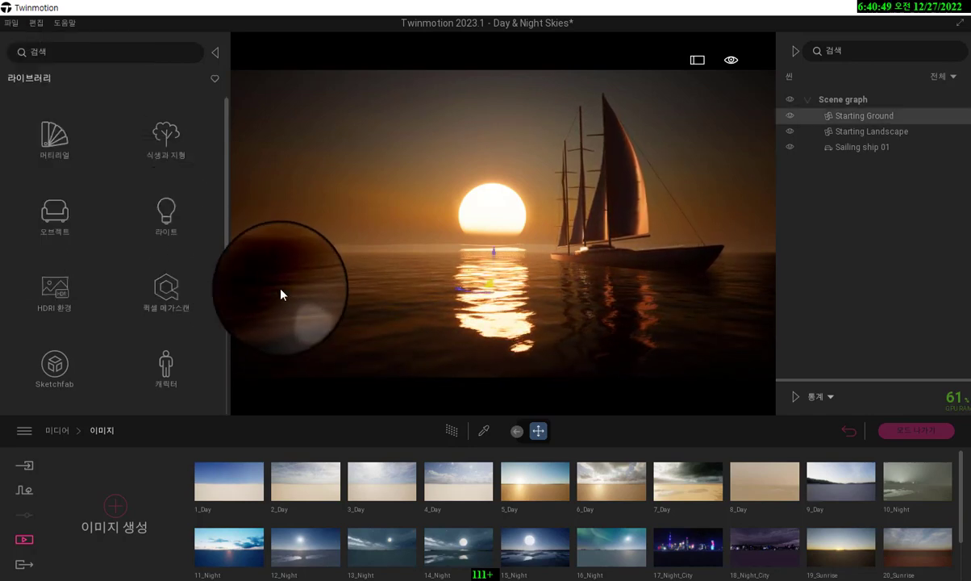
pyautogui.click(12, 23)
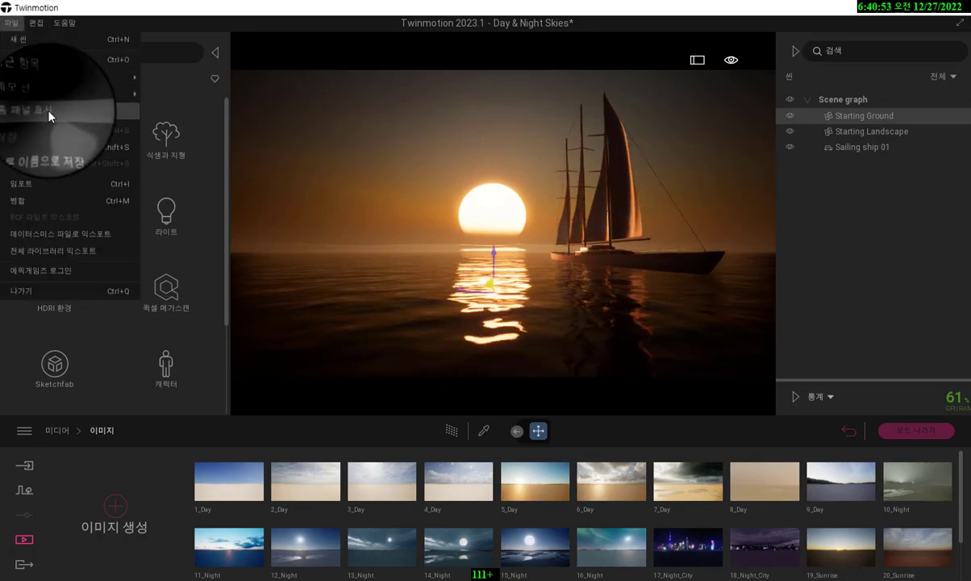
pyautogui.click(49, 115)
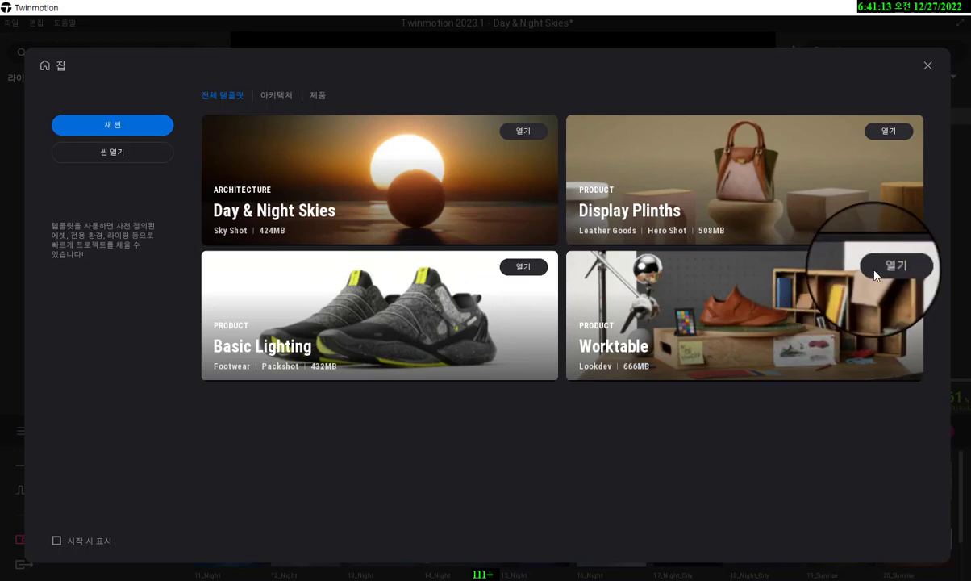
pyautogui.click(728, 328)
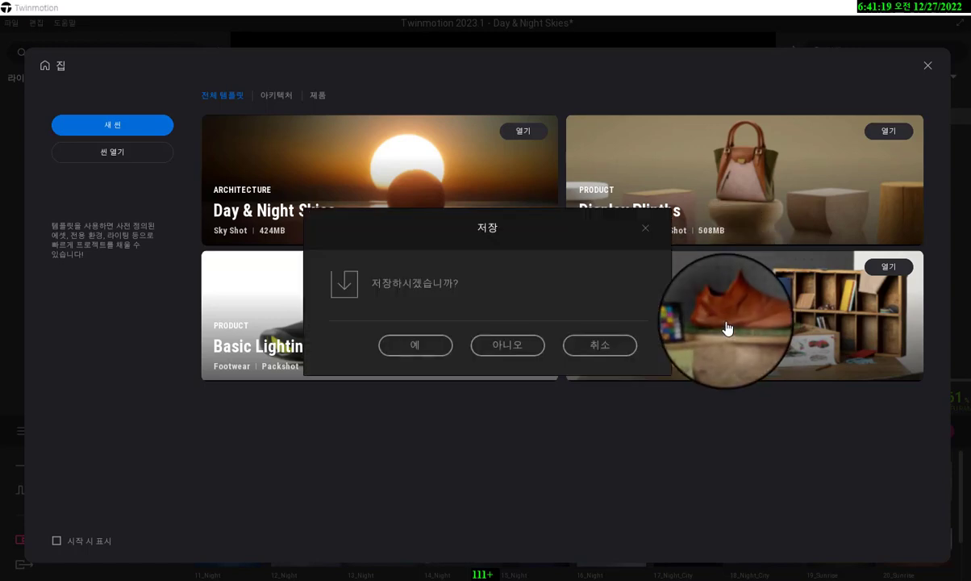
pyautogui.click(516, 347)
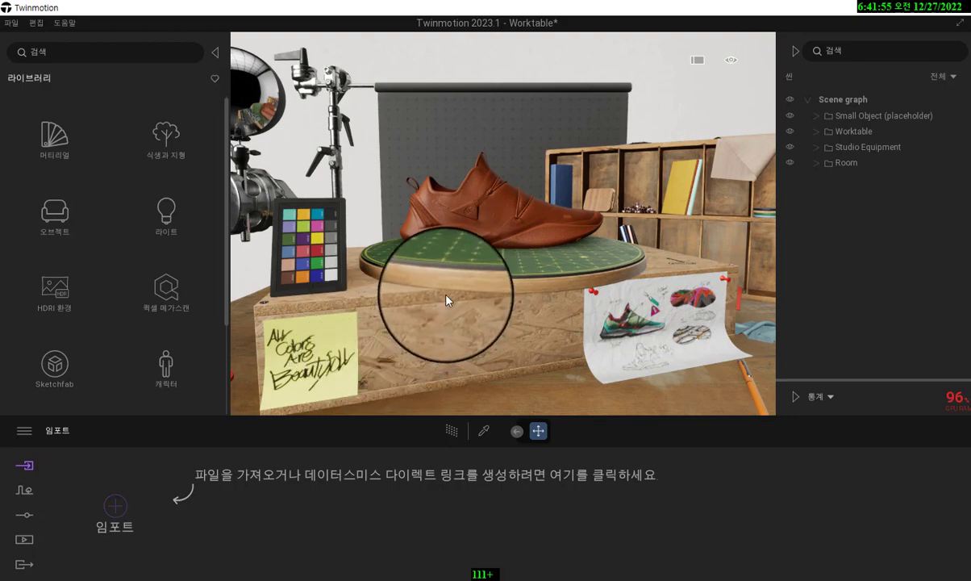
# Step: Pull back to view the whole worktable around the shoe and open the template's saved media images
pyautogui.scroll(-3, 475, 305)
pyautogui.scroll(-5, 482, 305)
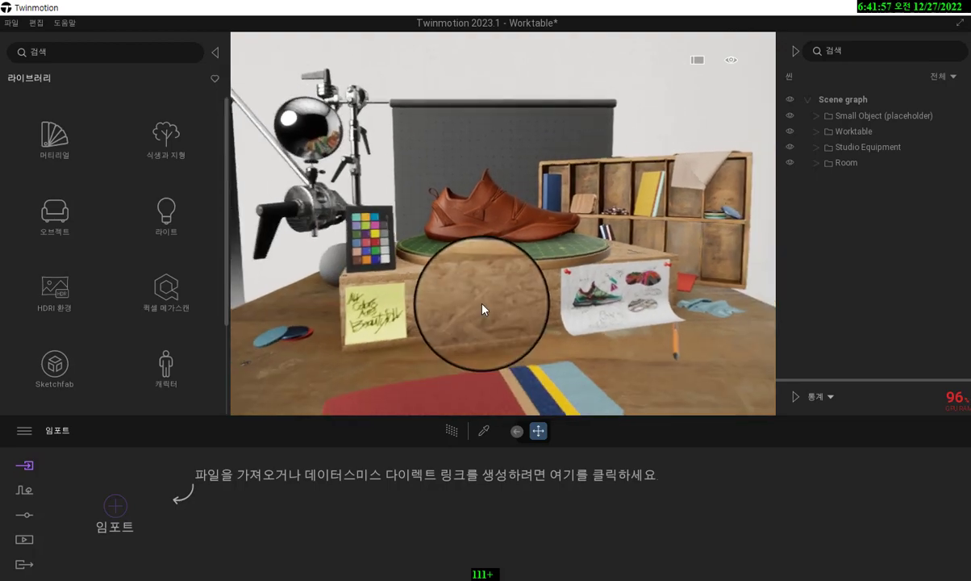
pyautogui.scroll(2, 483, 305)
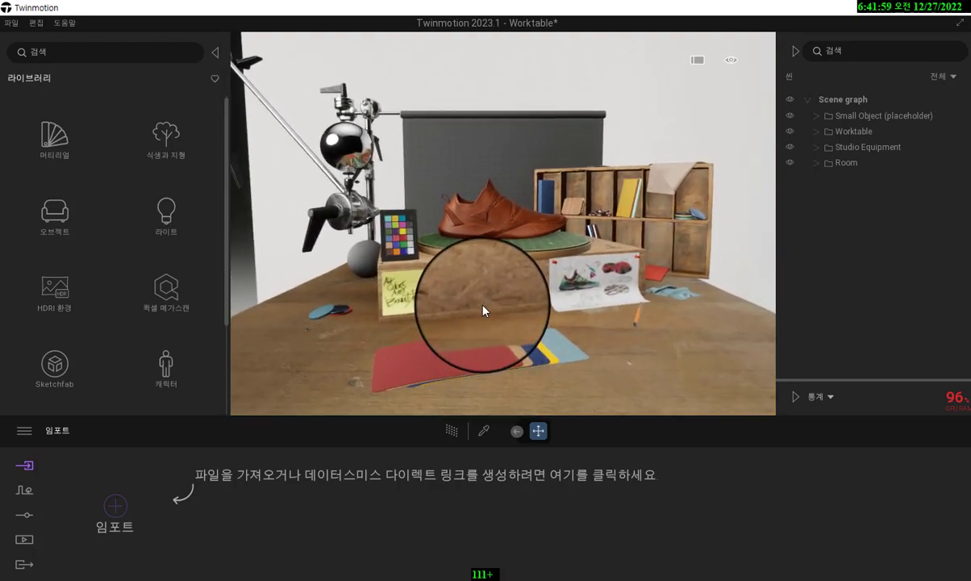
pyautogui.click(24, 541)
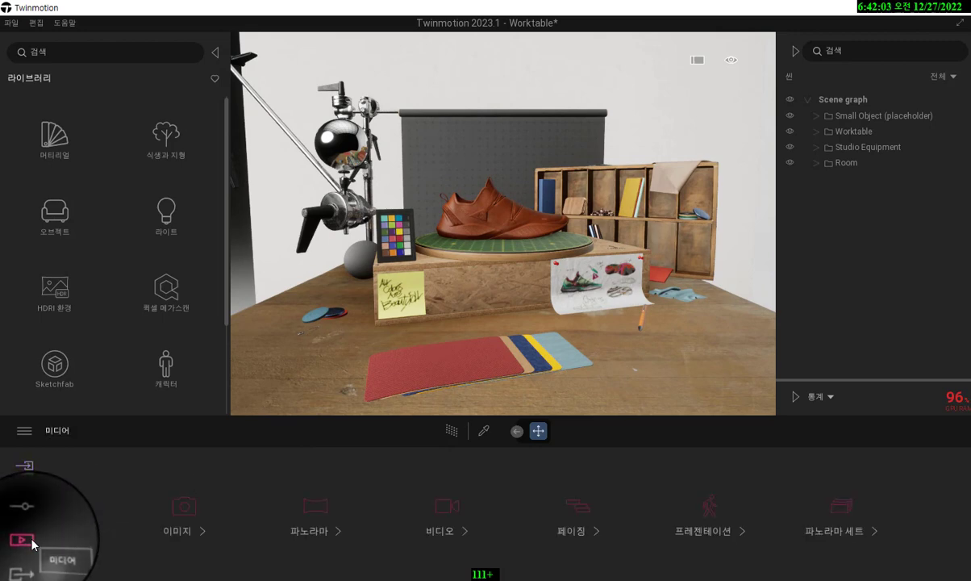
pyautogui.click(183, 520)
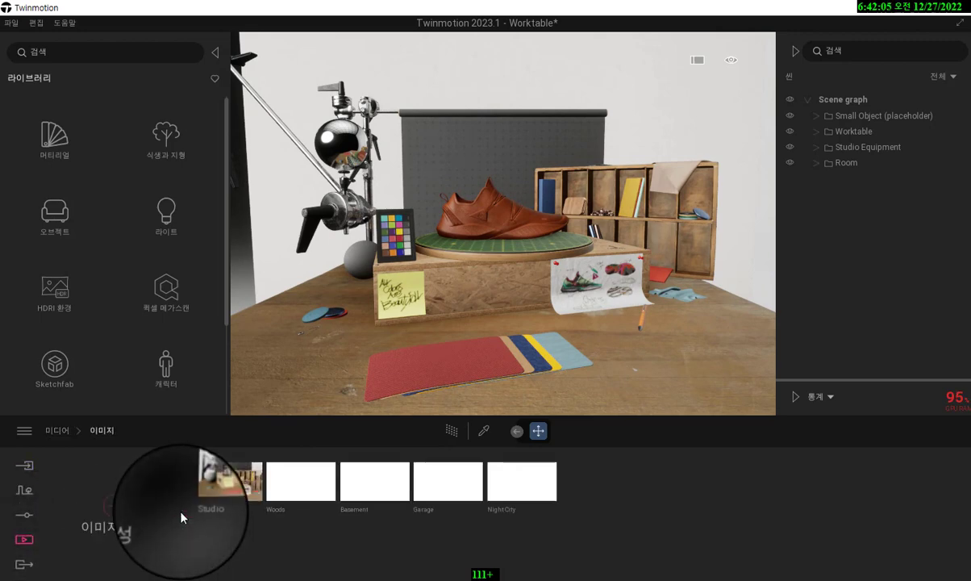
# Step: Load the Woods, Basement, Garage and Night City images in turn to compare the shoe's lighting, and return to Basement
pyautogui.click(313, 497)
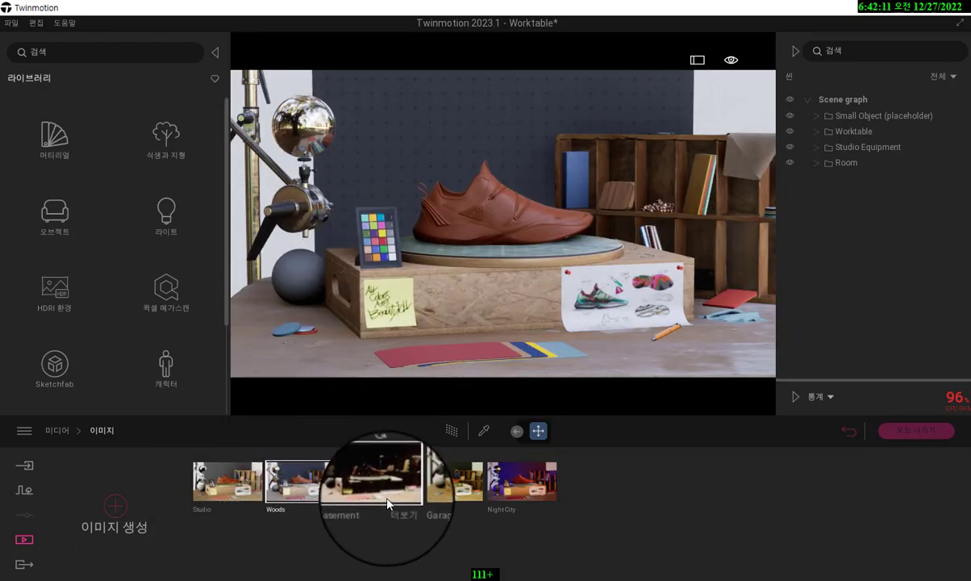
pyautogui.click(364, 468)
pyautogui.click(445, 494)
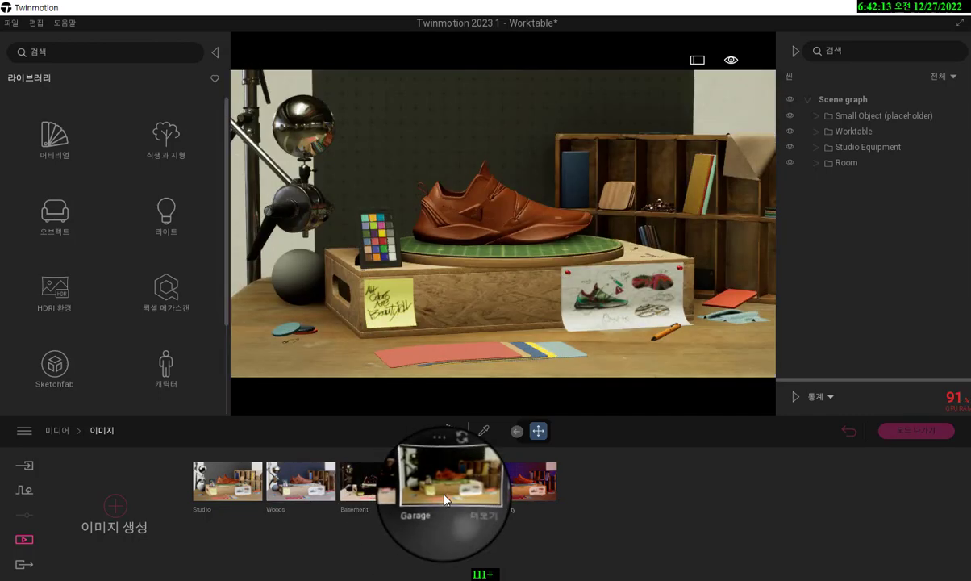
pyautogui.click(500, 480)
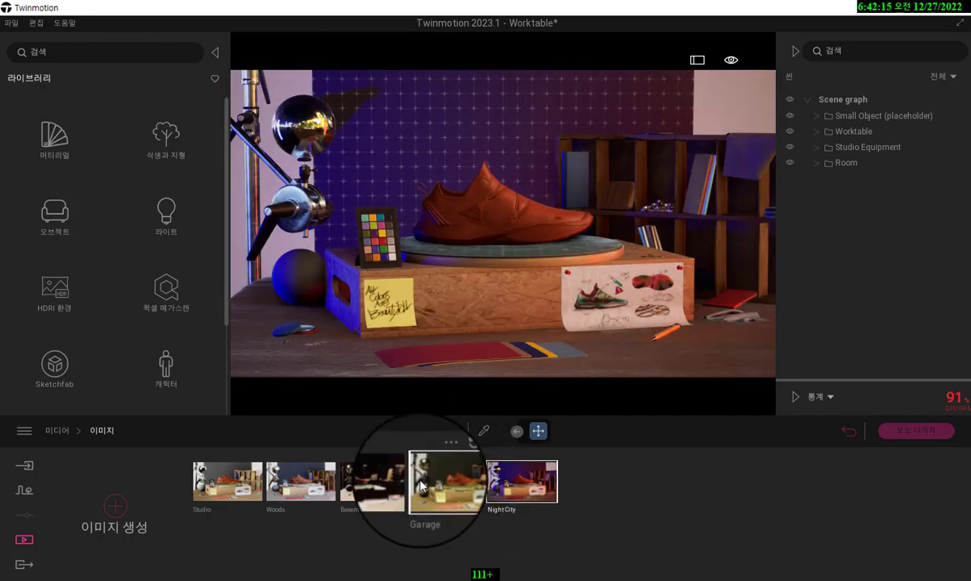
pyautogui.click(365, 486)
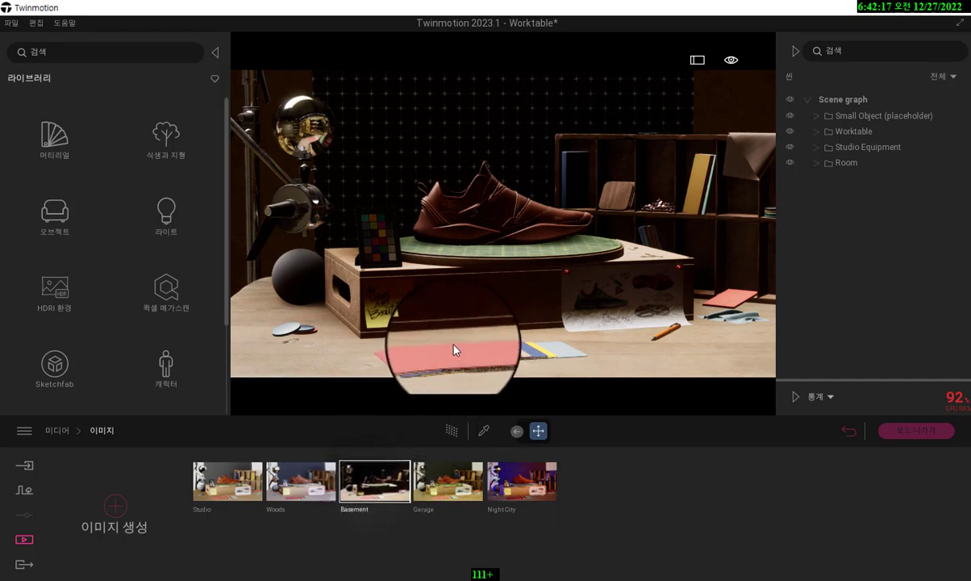
# Step: Reframe the Basement view on the shoe, select its Upper Parts and toggle the Sole Logo's visibility
pyautogui.moveTo(454, 348); pyautogui.dragTo(453, 335, button='right')
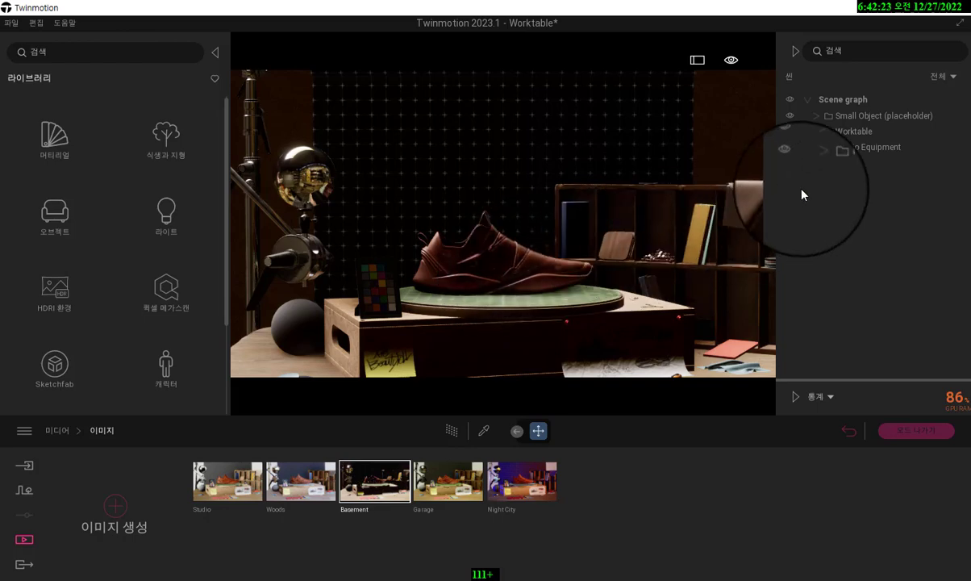
pyautogui.click(508, 268)
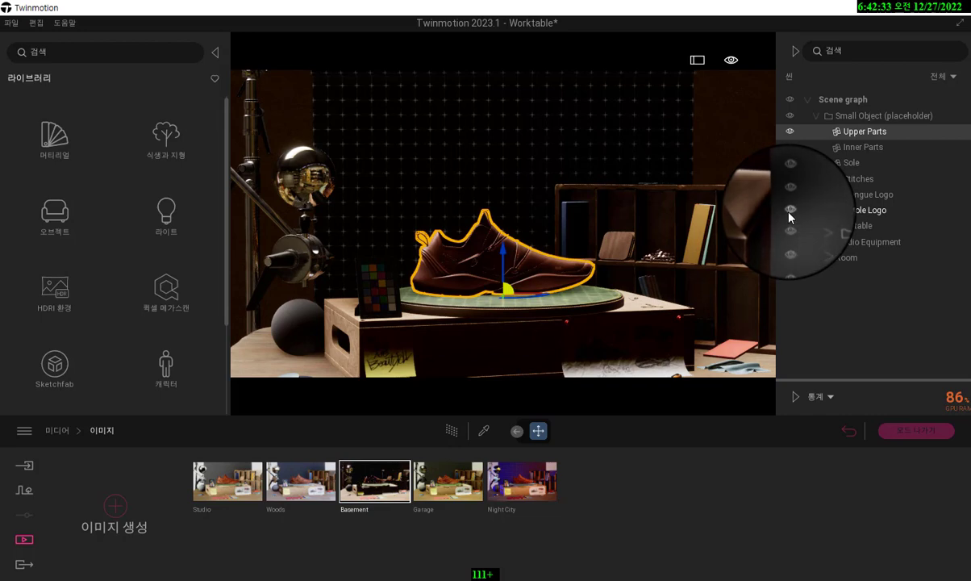
pyautogui.click(788, 213)
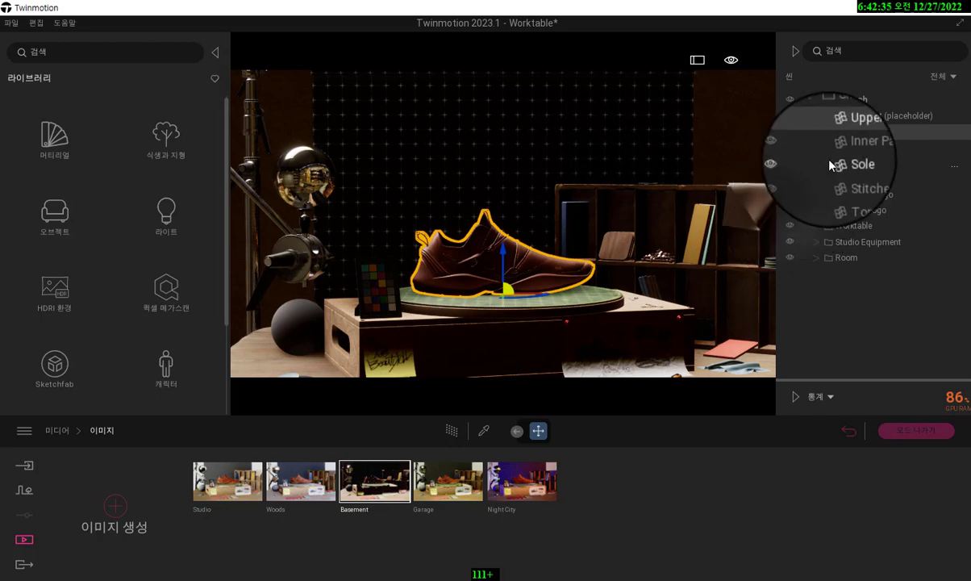
# Step: Hide and show the shoe's Upper Parts twice to compare the shoe with and without its outer shell
pyautogui.click(789, 133)
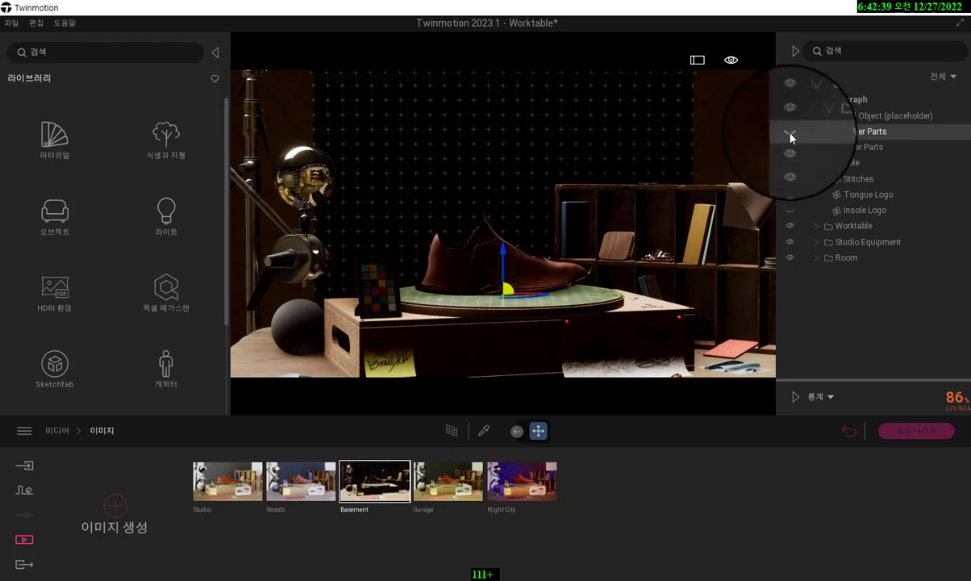
pyautogui.click(791, 133)
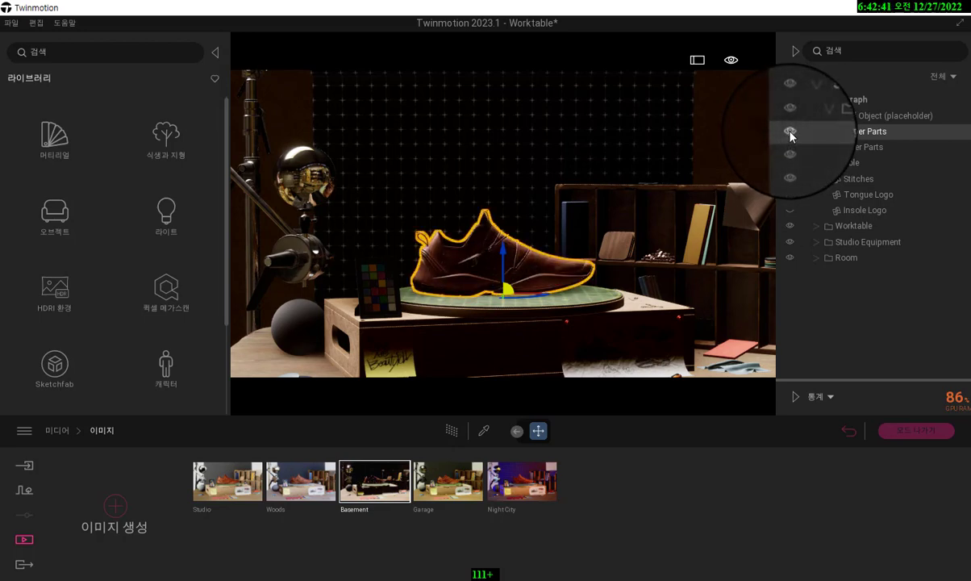
pyautogui.click(790, 133)
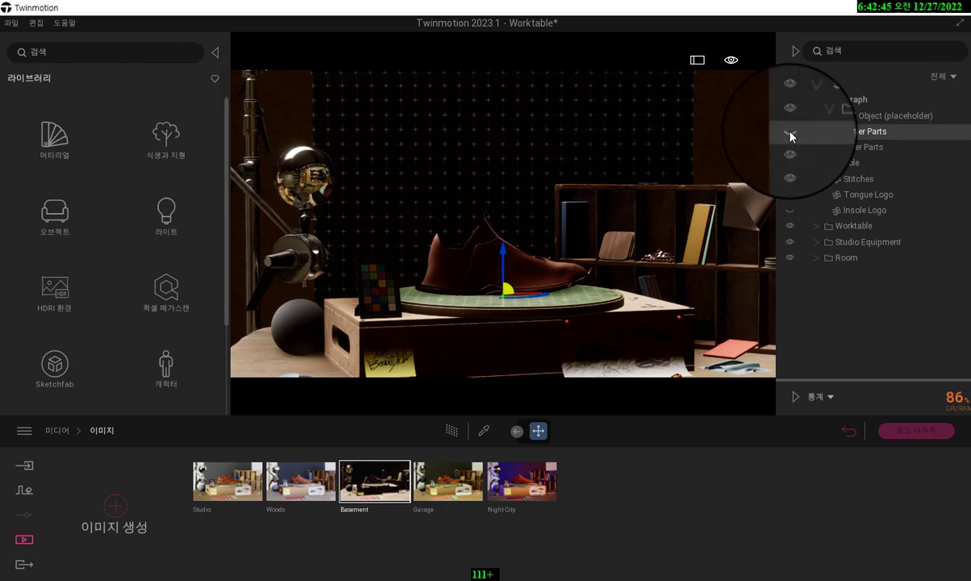
pyautogui.click(790, 133)
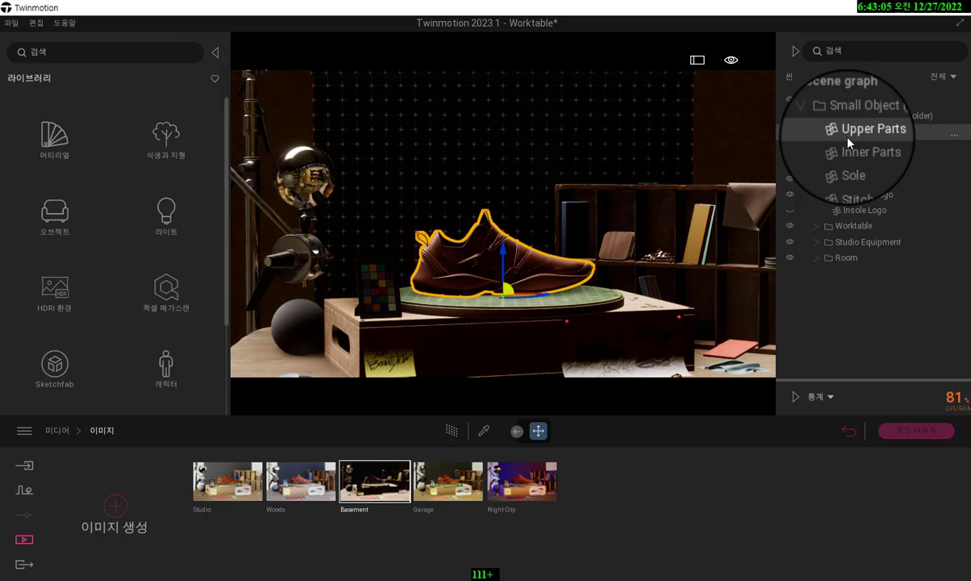
# Step: Delete the shoe's Upper Parts, Inner Parts, Sole and Stitches from the Small Object (placeholder) folder
pyautogui.press('Delete')
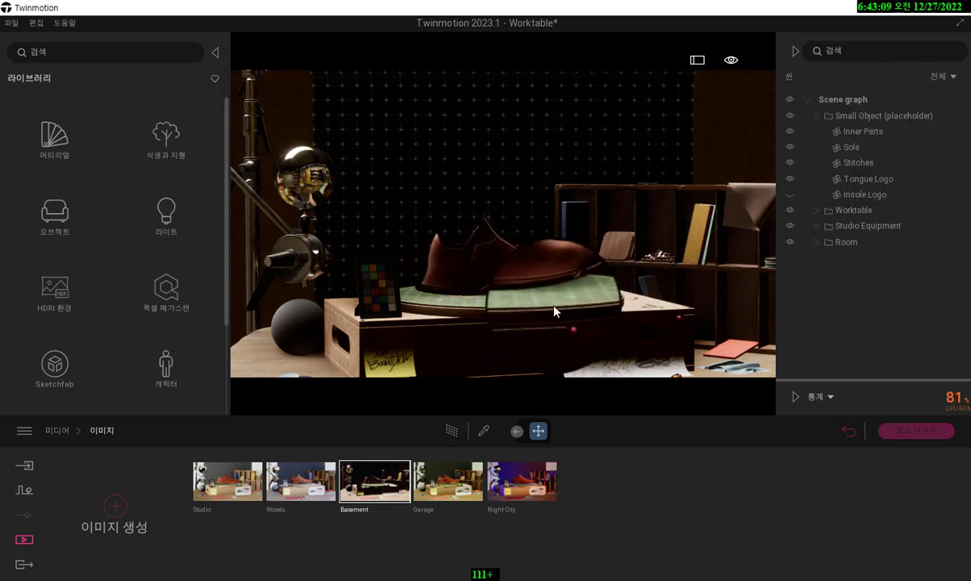
pyautogui.click(514, 280)
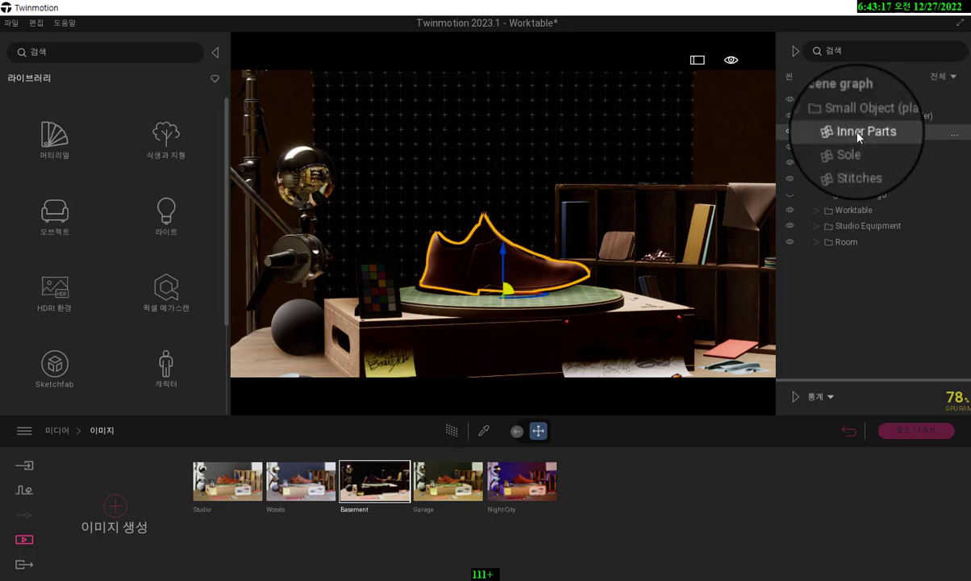
pyautogui.press('Delete')
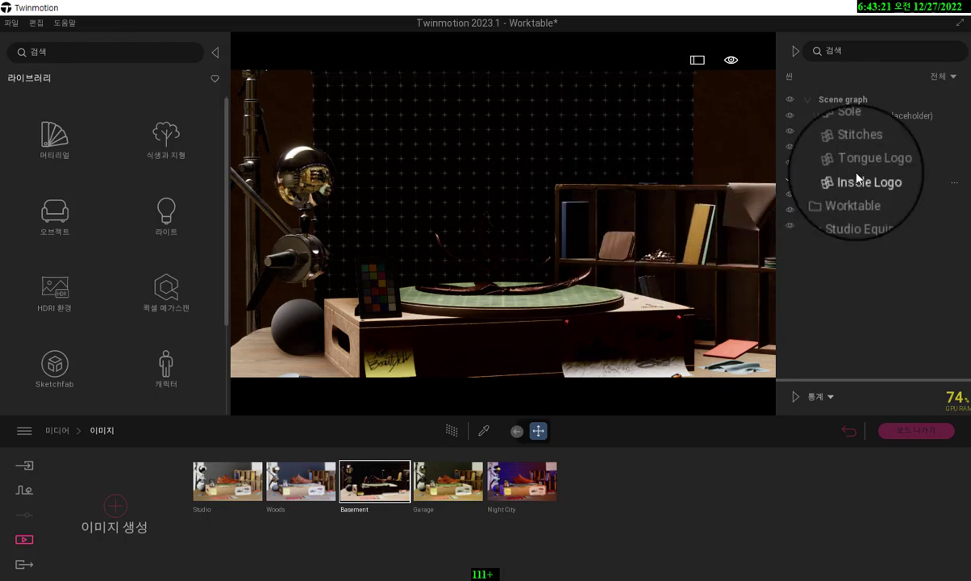
pyautogui.click(847, 140)
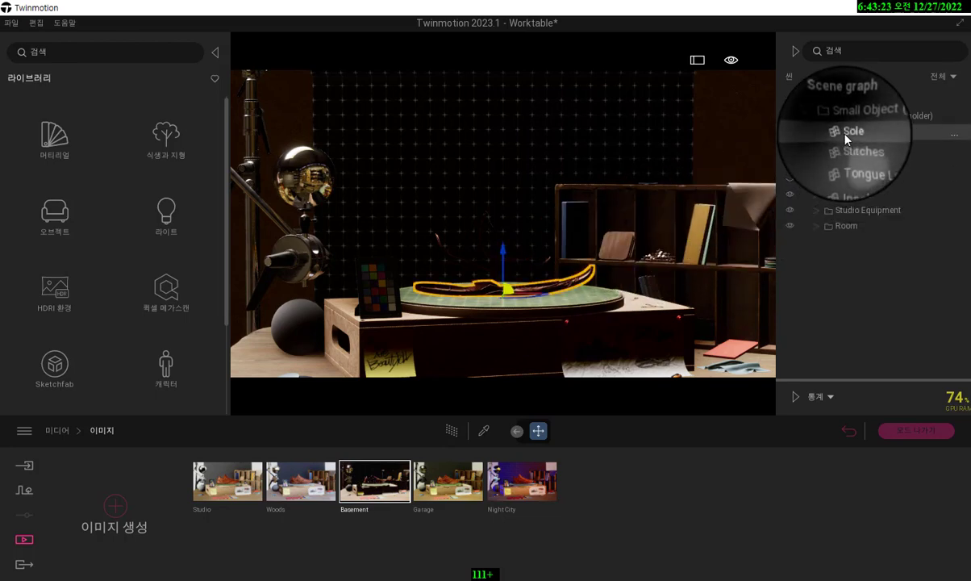
pyautogui.press('Delete')
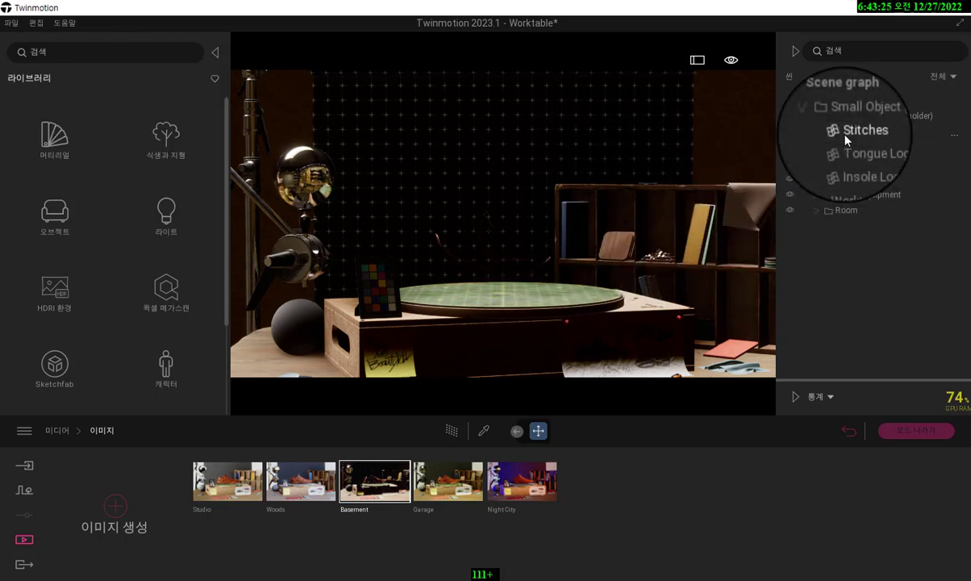
pyautogui.scroll(6, 505, 272)
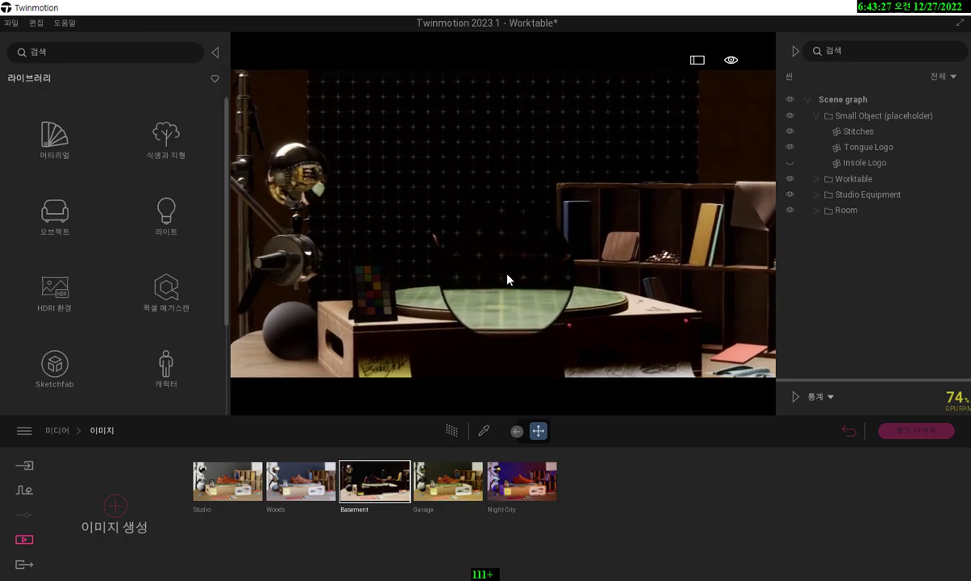
pyautogui.scroll(5, 509, 284)
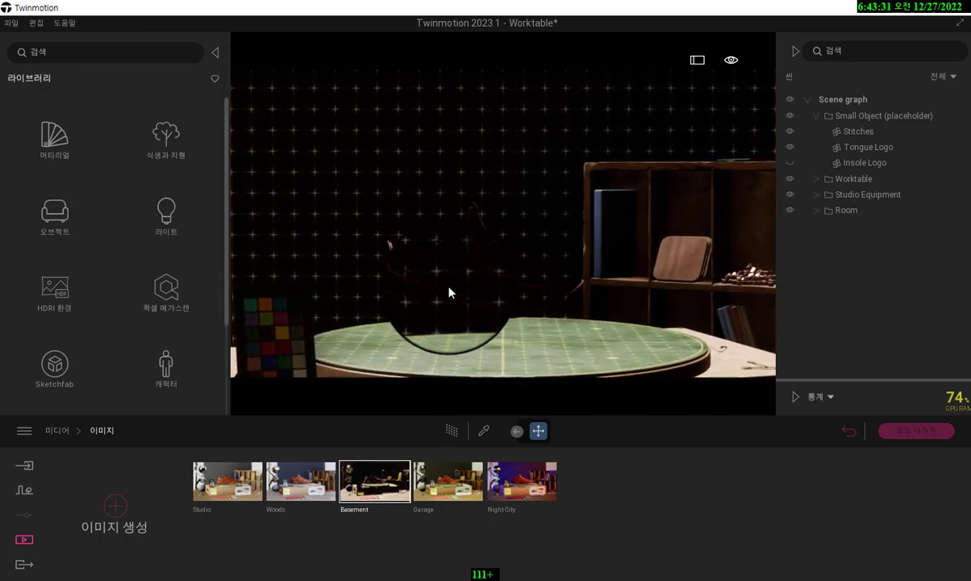
pyautogui.click(389, 249)
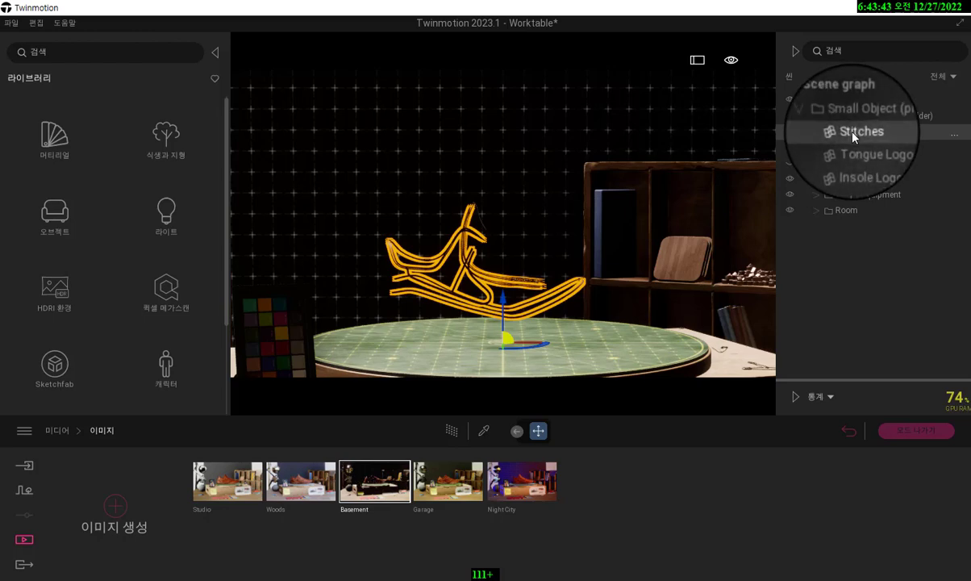
pyautogui.press('Delete')
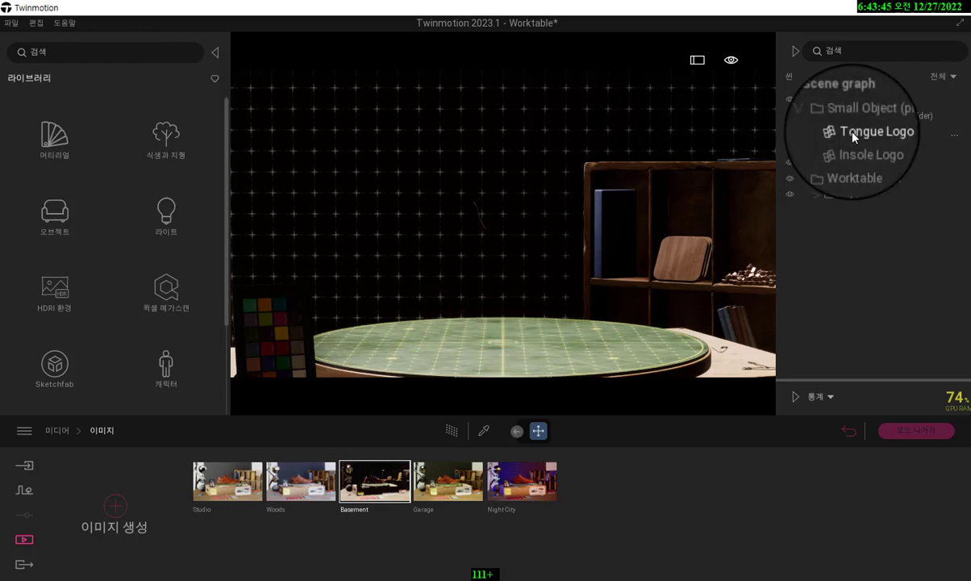
# Step: Open the 화분 all folder inside 1+새로 시작 and nature in the user library
pyautogui.moveTo(715, 244); pyautogui.dragTo(714, 246, button='right')
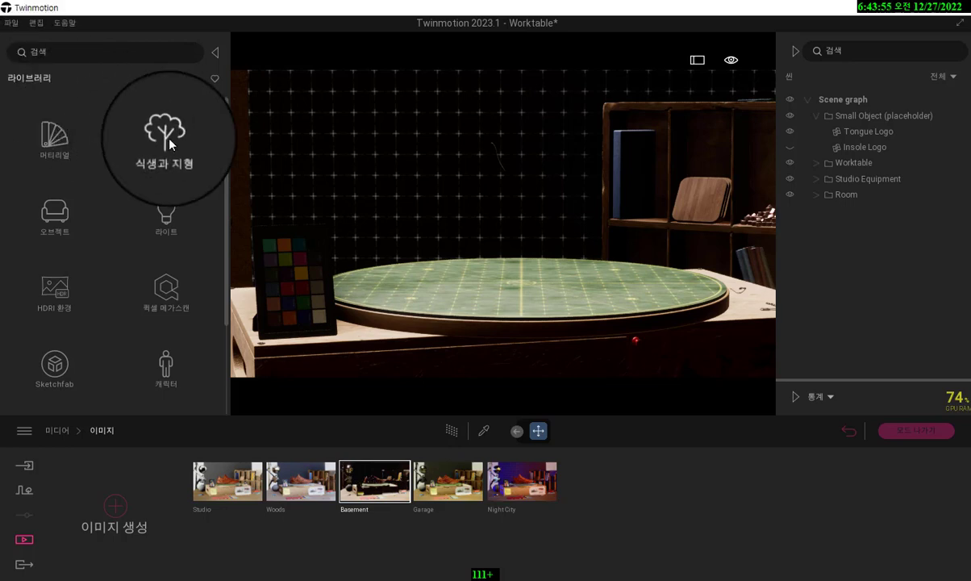
pyautogui.scroll(-3, 115, 260)
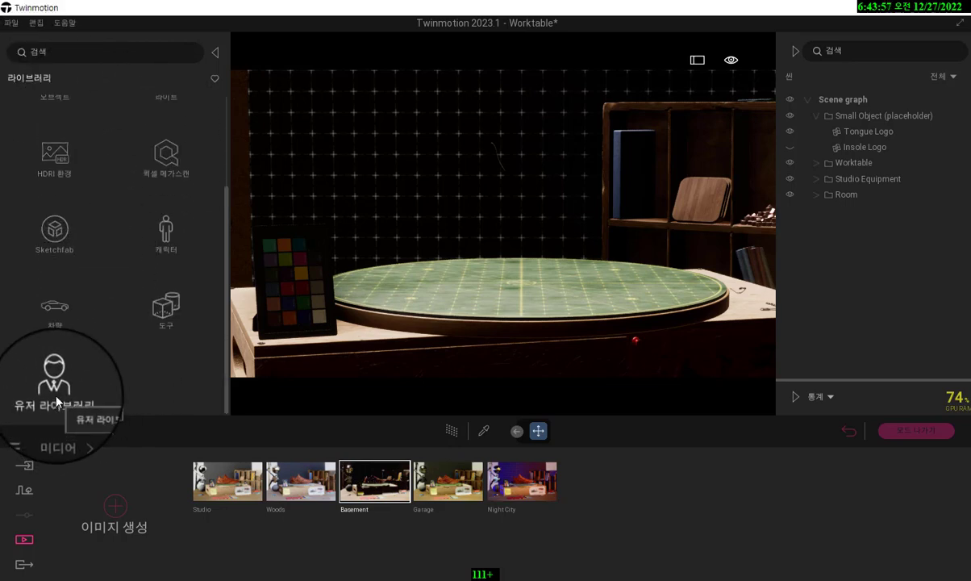
pyautogui.click(63, 407)
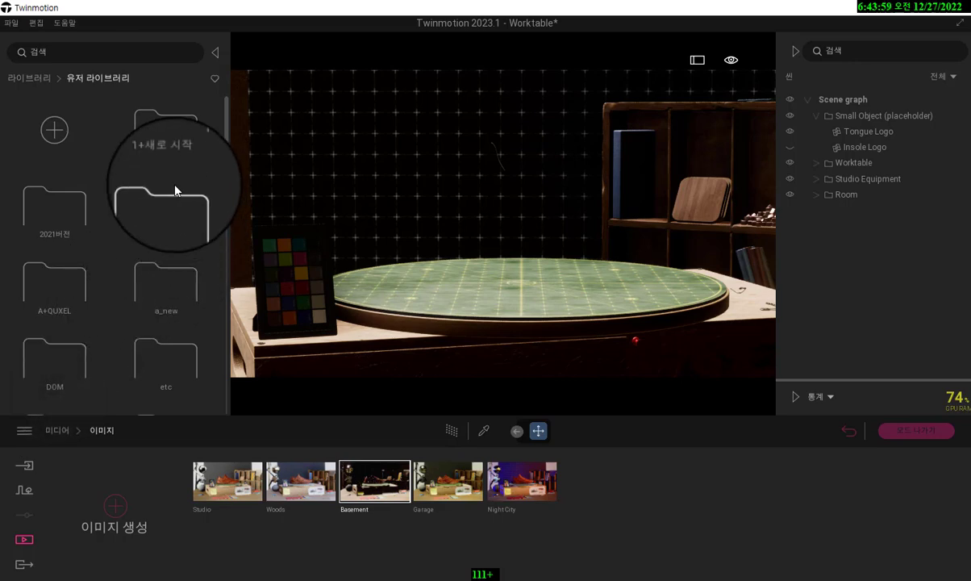
pyautogui.click(171, 154)
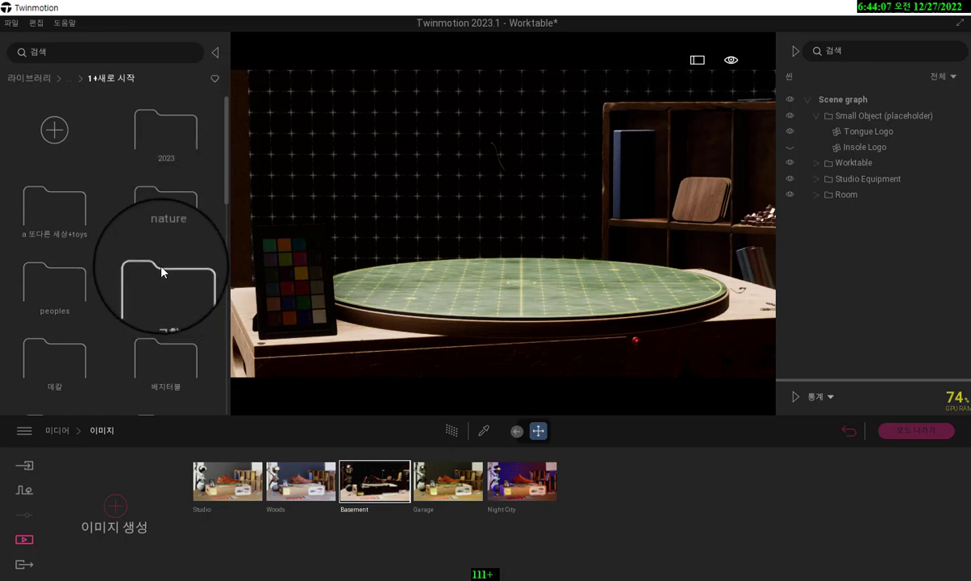
pyautogui.click(148, 203)
pyautogui.scroll(-2, 127, 263)
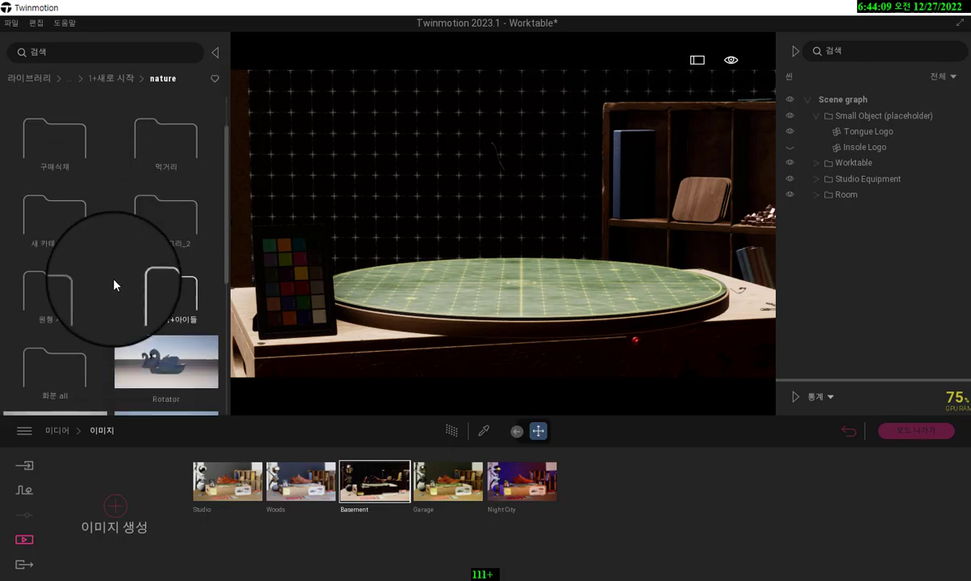
pyautogui.click(56, 379)
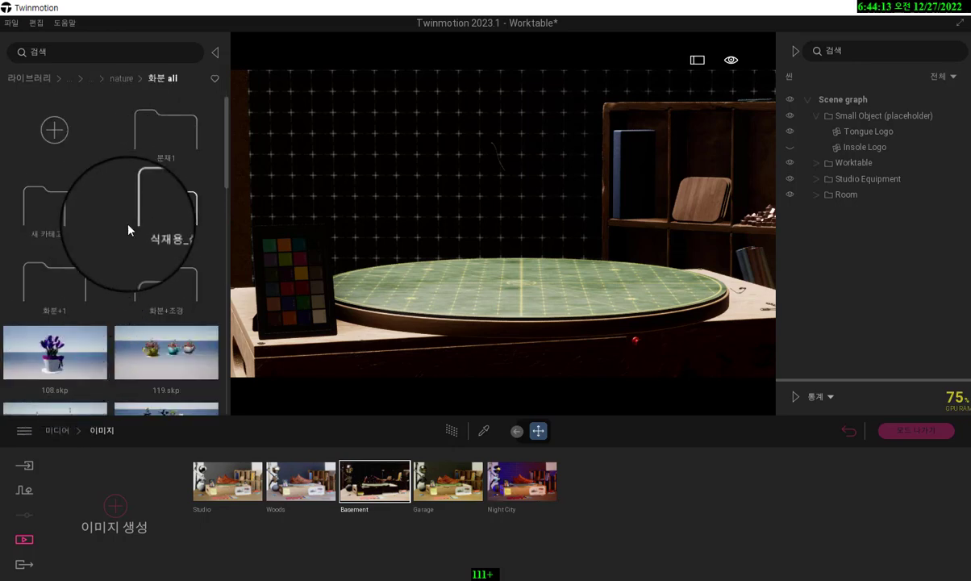
# Step: Place the purple flower pot 108.skp on the round green cutting mat where the shoe stood
pyautogui.scroll(-1, 111, 225)
pyautogui.moveTo(62, 340); pyautogui.dragTo(516, 300)
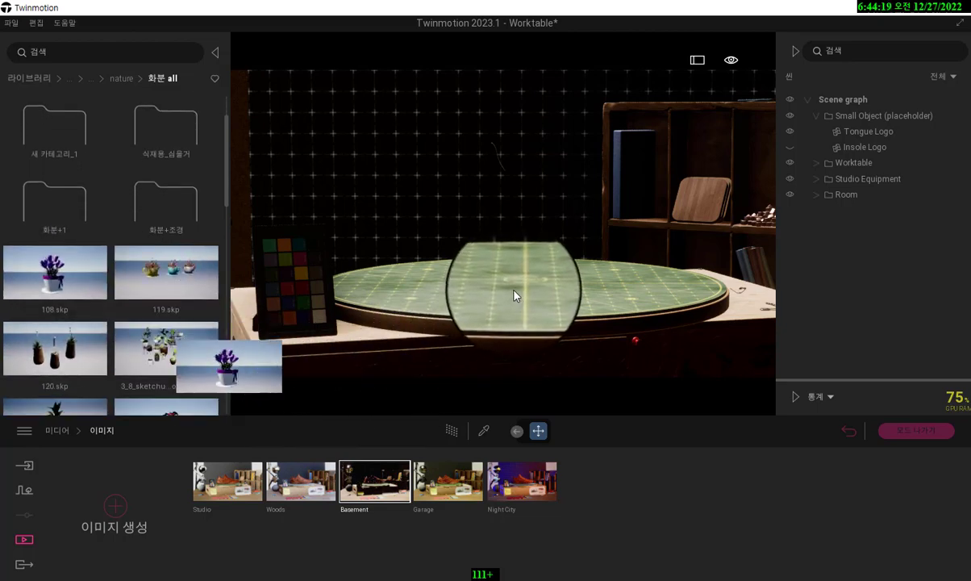
pyautogui.moveTo(516, 296); pyautogui.dragTo(516, 296)
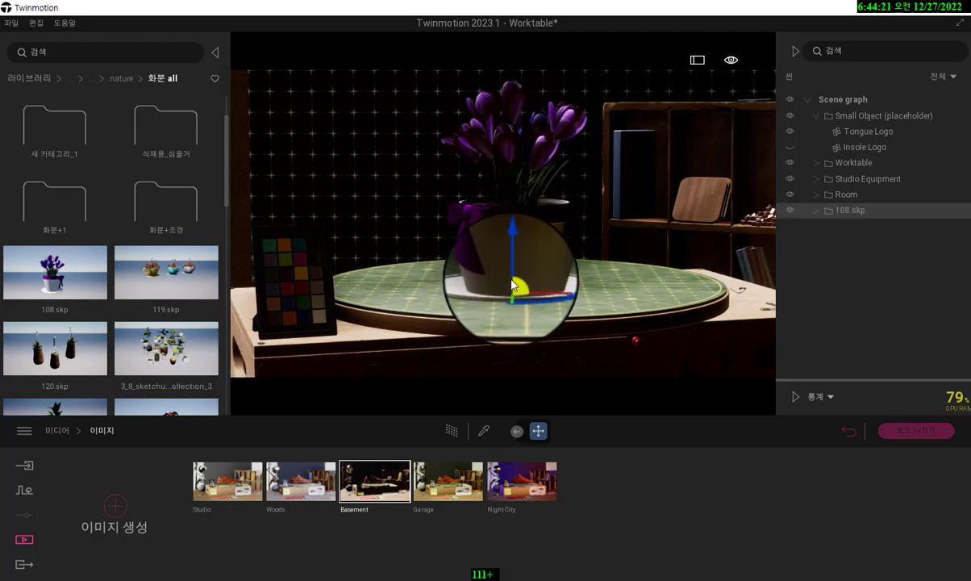
# Step: Examine the flower pot on the worktable from close up and from farther back under the Basement lighting
pyautogui.scroll(5, 512, 285)
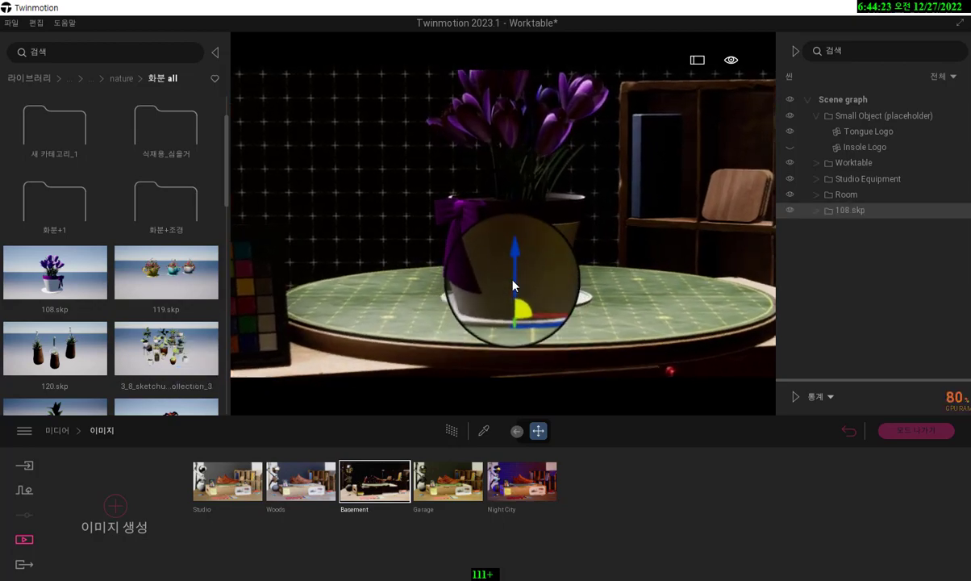
pyautogui.scroll(5, 514, 284)
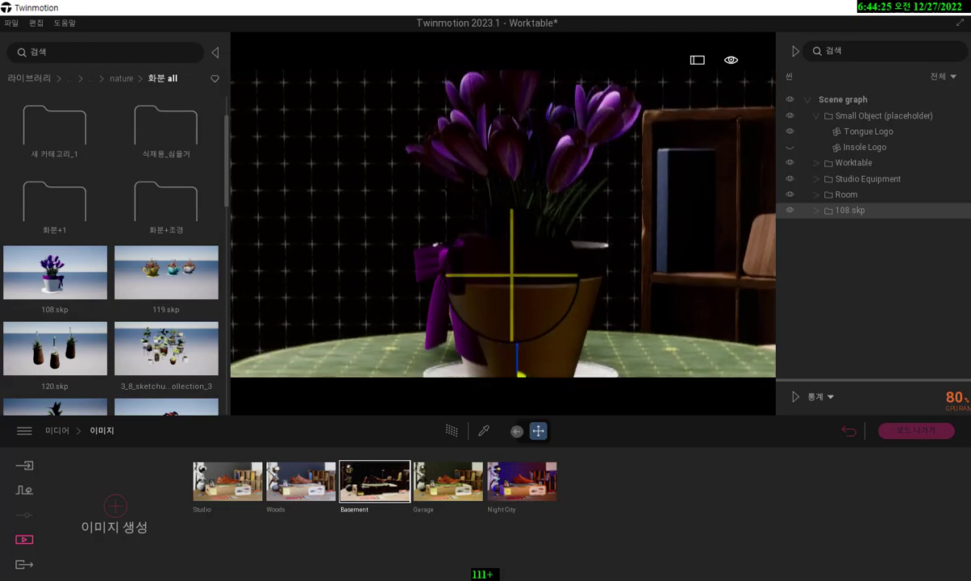
pyautogui.scroll(-5, 512, 277)
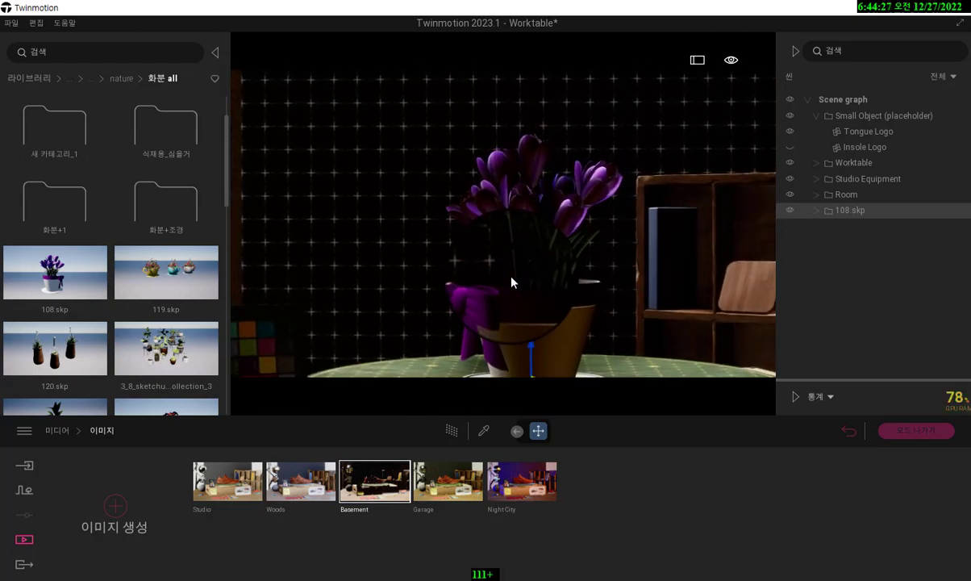
pyautogui.scroll(-5, 448, 313)
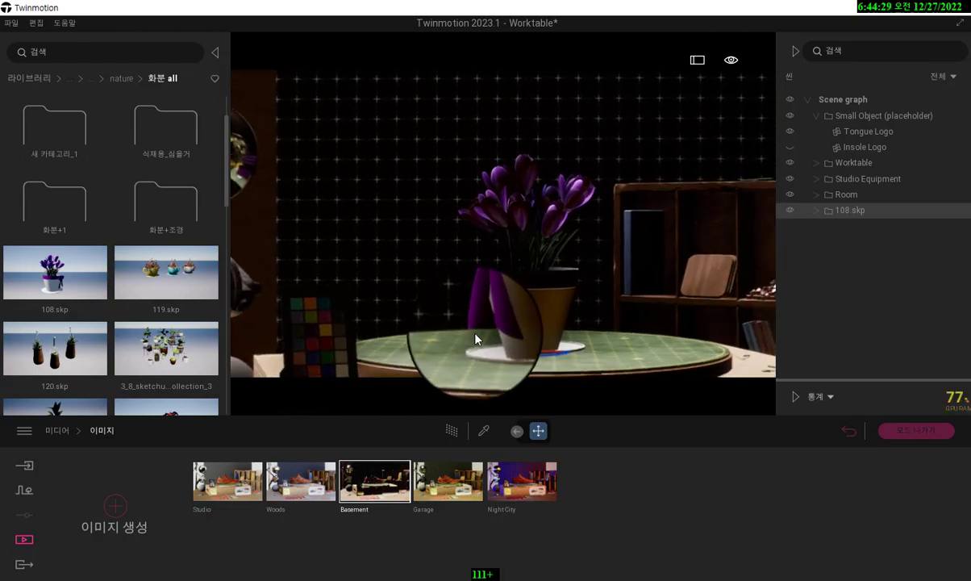
pyautogui.scroll(-2, 475, 339)
pyautogui.moveTo(476, 337); pyautogui.dragTo(486, 284, button='middle')
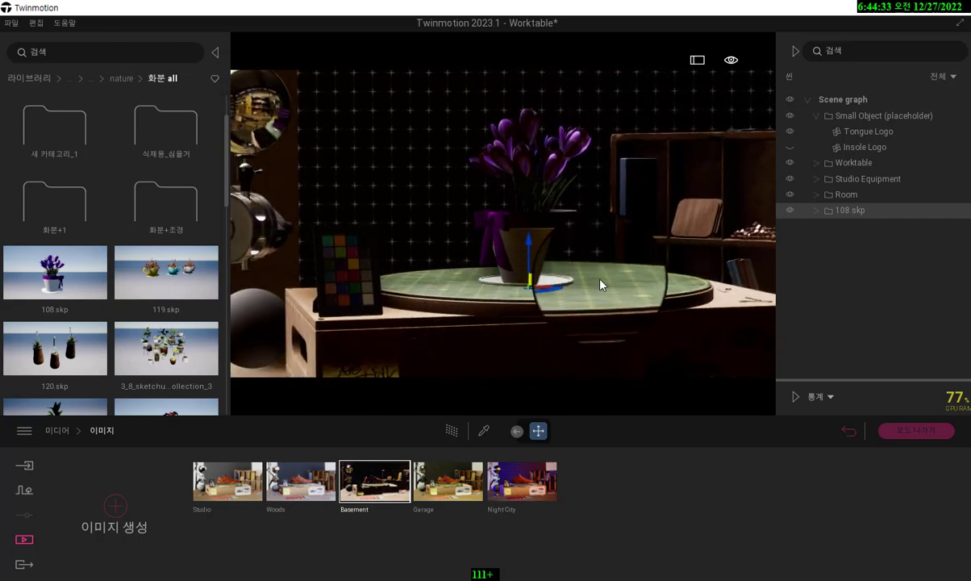
pyautogui.scroll(2, 597, 284)
pyautogui.scroll(3, 598, 288)
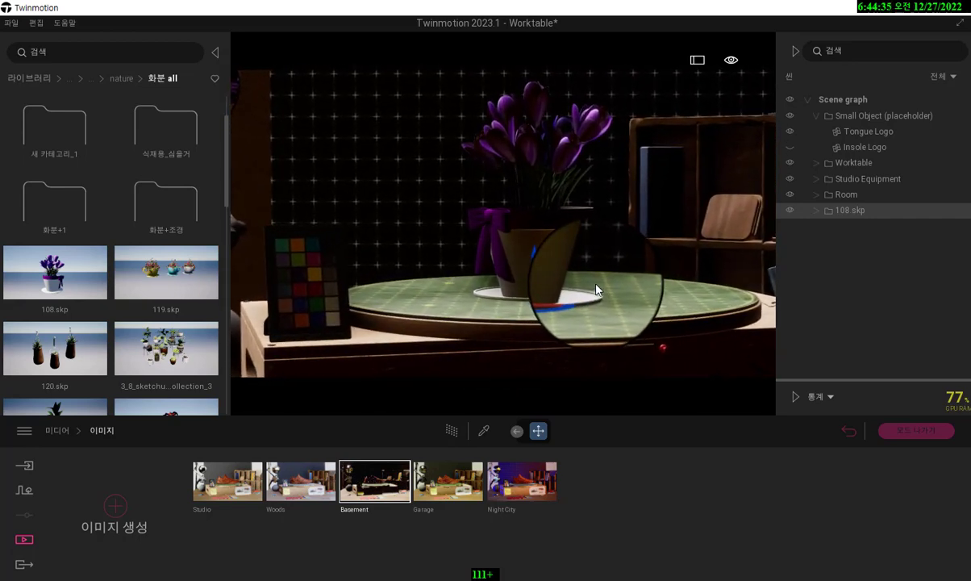
pyautogui.scroll(3, 598, 289)
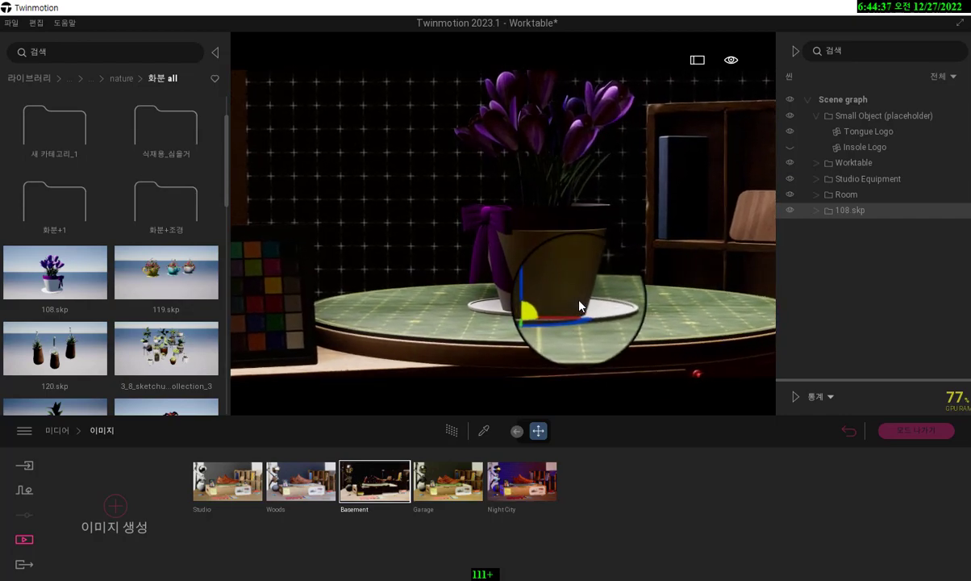
# Step: Load the Garage, Night City, Basement and Woods images in turn to compare the lighting on the flower pot
pyautogui.click(442, 481)
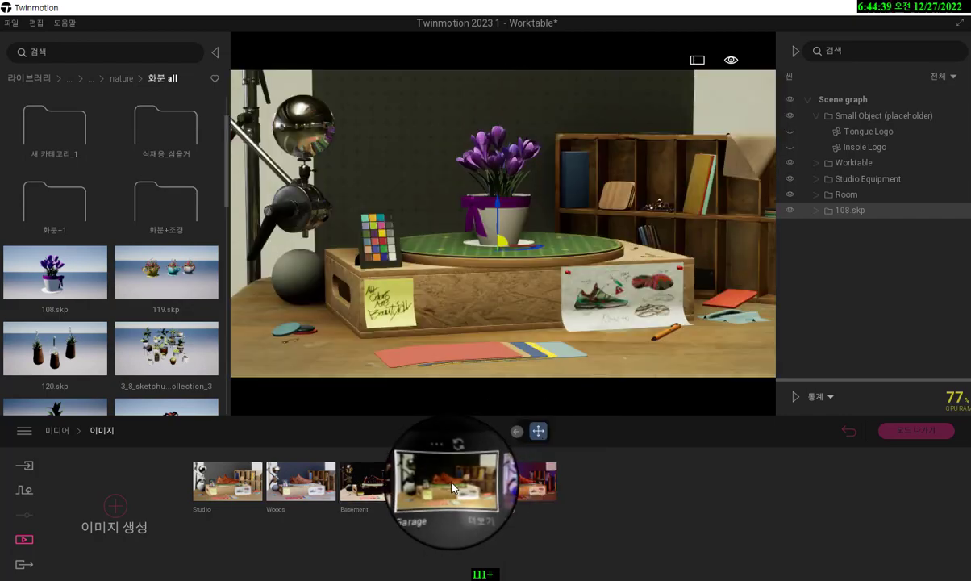
pyautogui.click(538, 496)
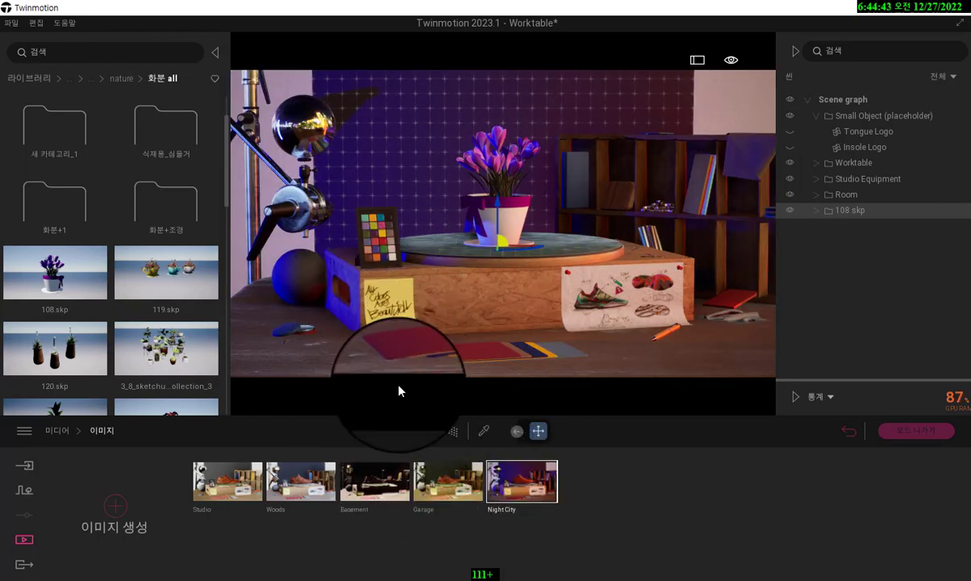
pyautogui.click(372, 482)
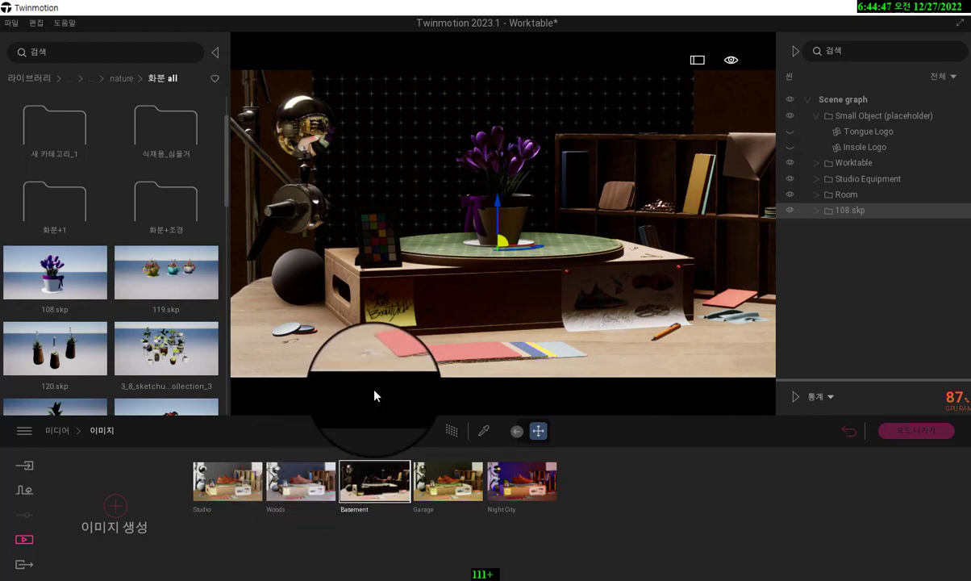
pyautogui.click(286, 480)
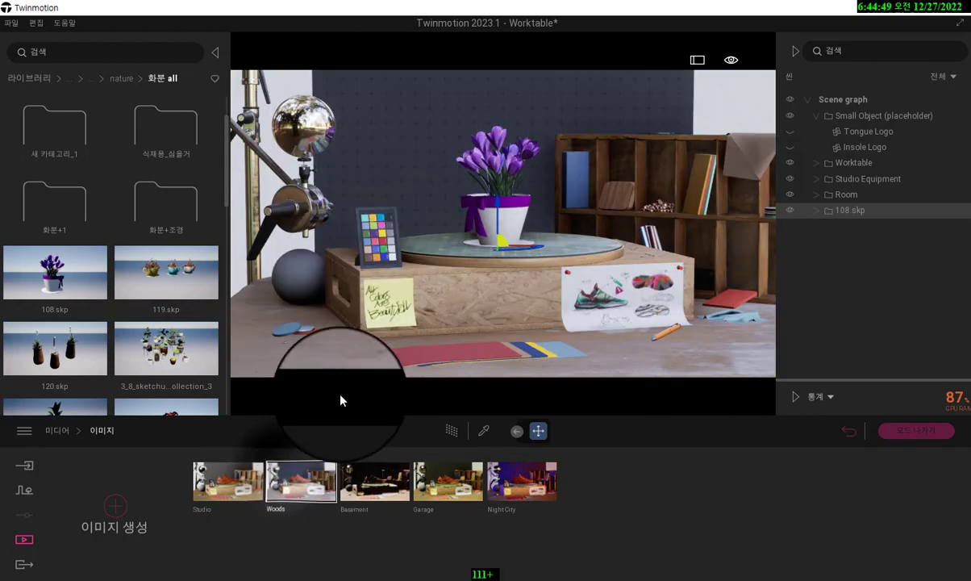
# Step: Delete the Paper Roll backdrop behind the flower pot and select the shoe drawing Sheet pinned to the Apple Box
pyautogui.click(415, 185)
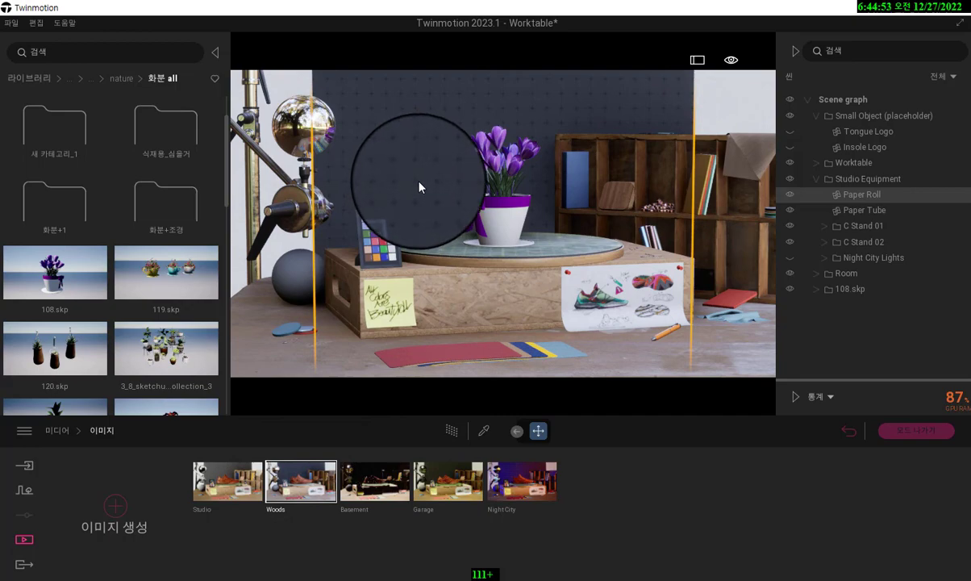
pyautogui.press('Delete')
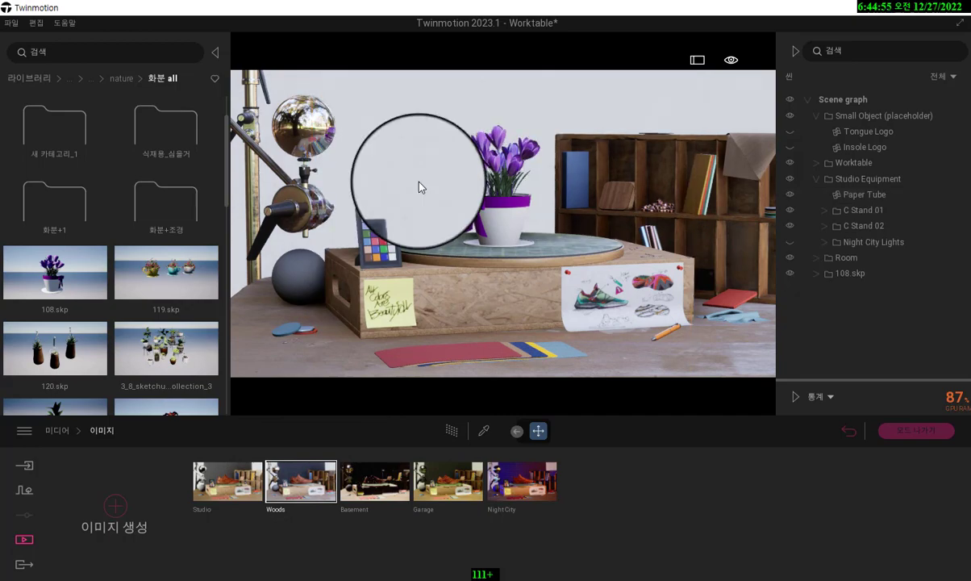
pyautogui.click(597, 303)
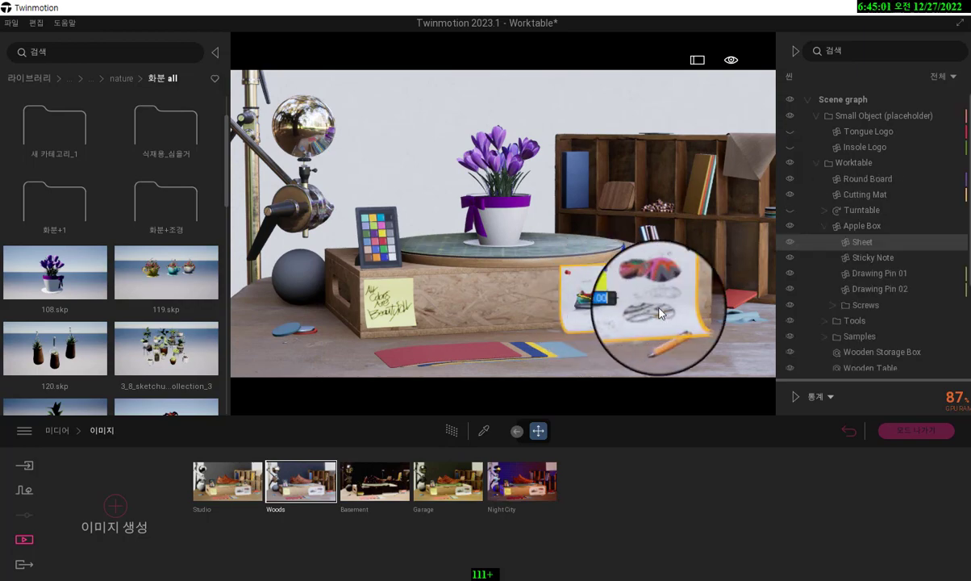
# Step: Delete the shoe drawing Sheet pinned to the front of the Apple Box
pyautogui.scroll(5, 618, 302)
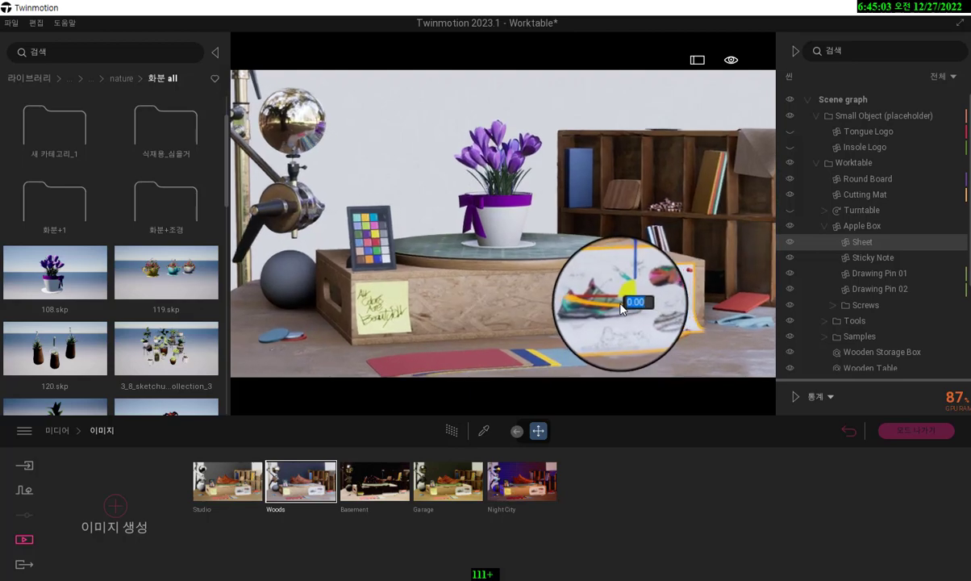
pyautogui.moveTo(621, 307); pyautogui.dragTo(603, 324, button='right')
pyautogui.scroll(2, 602, 319)
pyautogui.scroll(2, 602, 320)
pyautogui.scroll(1, 604, 320)
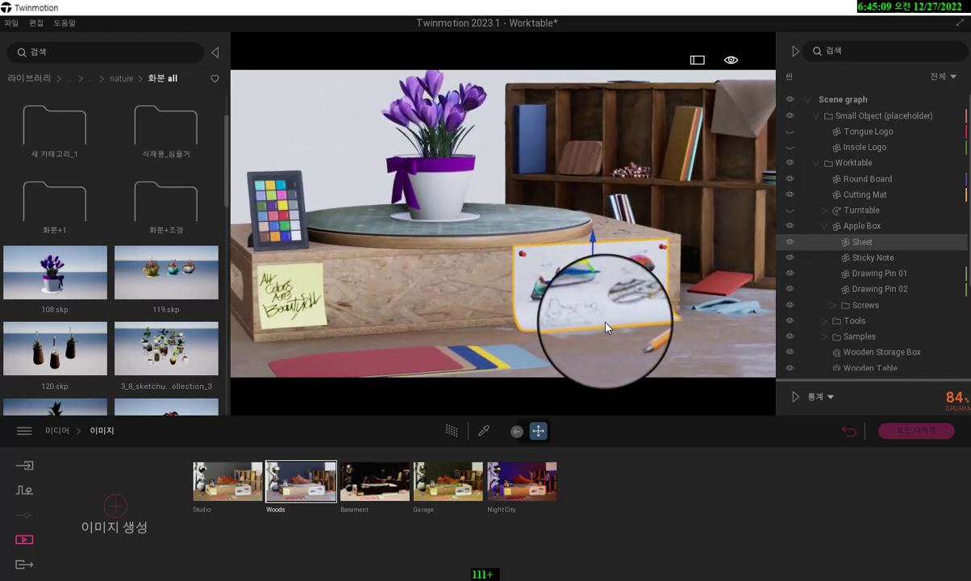
pyautogui.press('Delete')
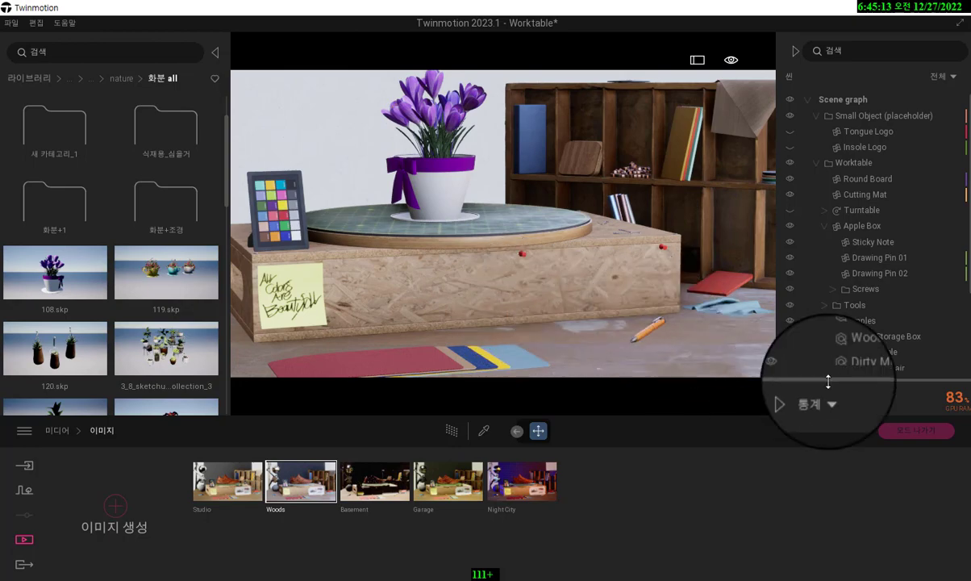
# Step: Delete the wooden Apple Box under the round cutting mat and view the worktable from farther back
pyautogui.click(455, 286)
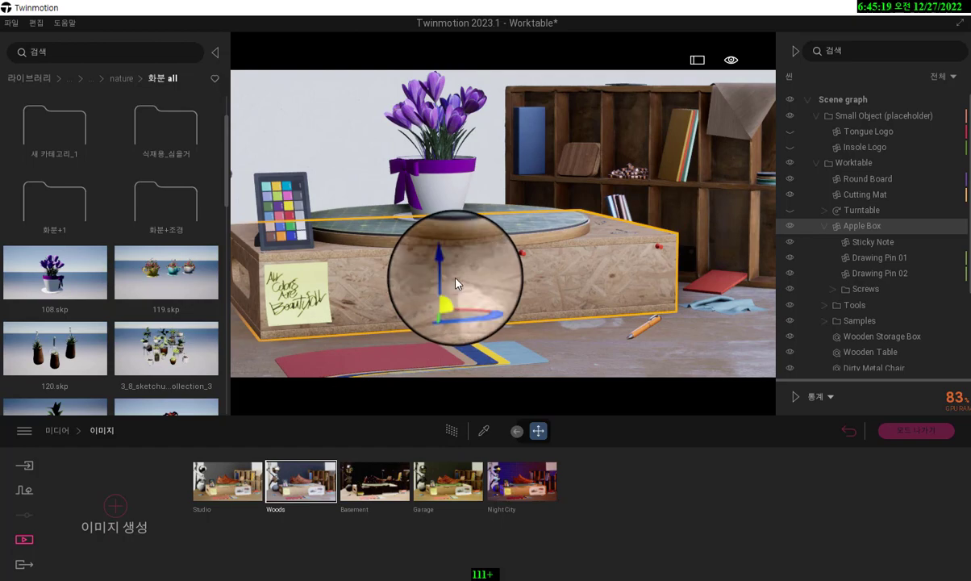
pyautogui.keyDown('shift'); pyautogui.moveTo(455, 281); pyautogui.dragTo(456, 281, button='middle'); pyautogui.keyUp('shift')
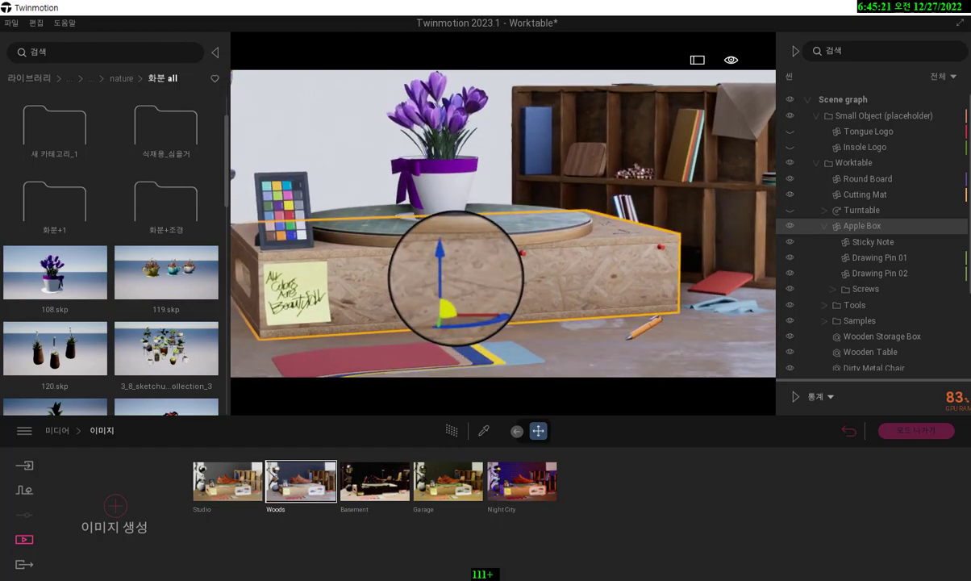
pyautogui.press('Delete')
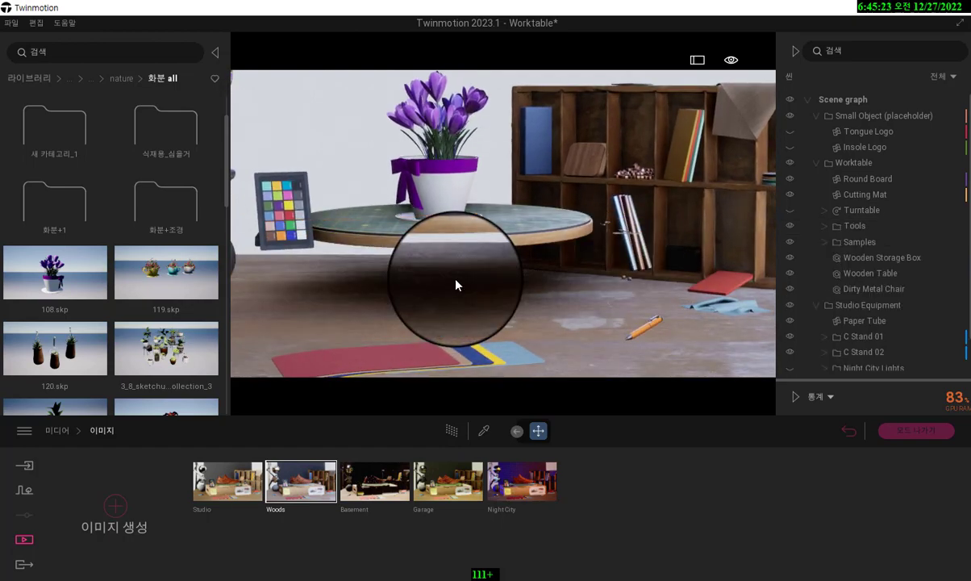
pyautogui.scroll(-1, 427, 239)
pyautogui.moveTo(512, 280); pyautogui.dragTo(513, 279, button='middle')
pyautogui.moveTo(514, 280); pyautogui.dragTo(514, 281, button='right')
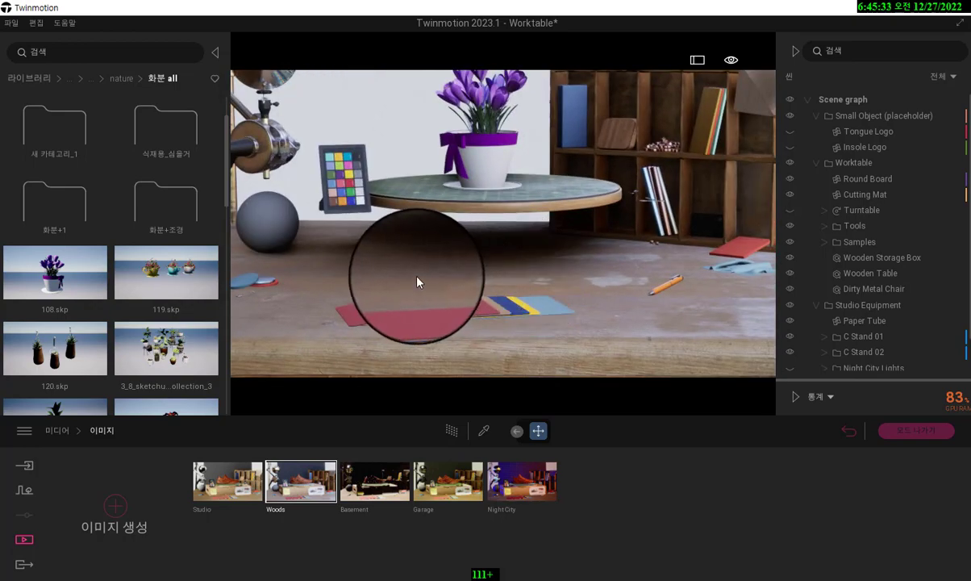
pyautogui.scroll(-3, 416, 277)
pyautogui.moveTo(417, 276); pyautogui.dragTo(419, 276, button='right')
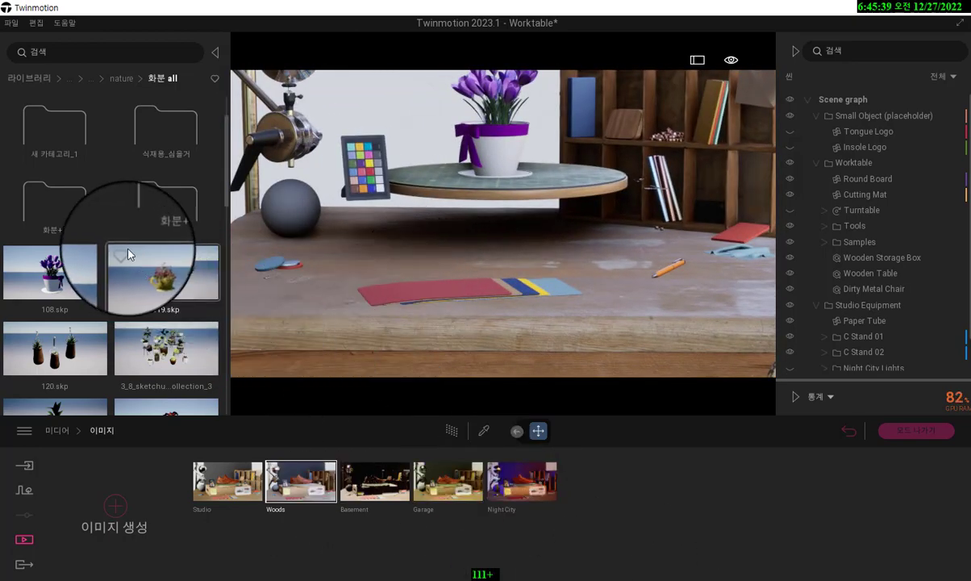
# Step: Open the Display Plinths template without saving the Worktable scene and view the handbag from farther back
pyautogui.click(14, 27)
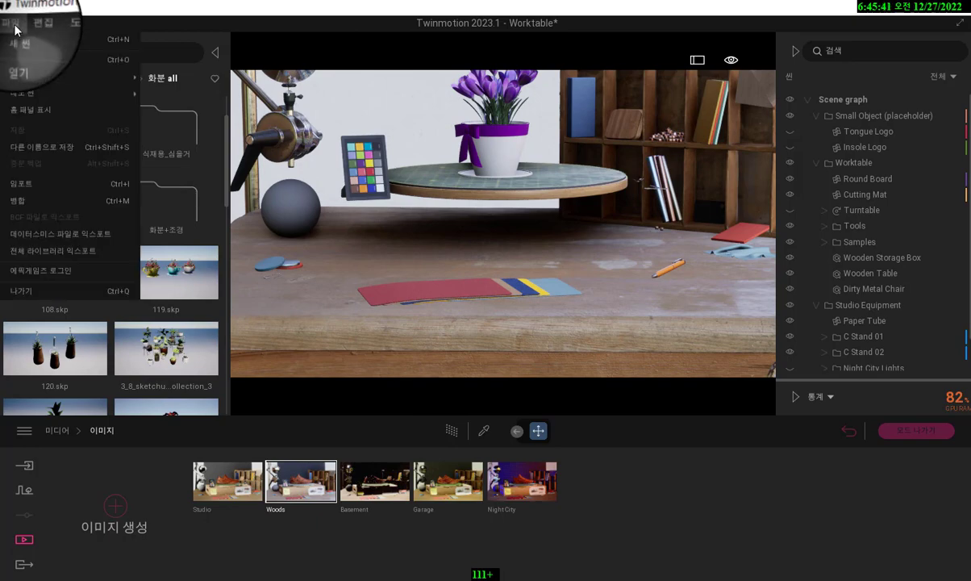
pyautogui.click(37, 110)
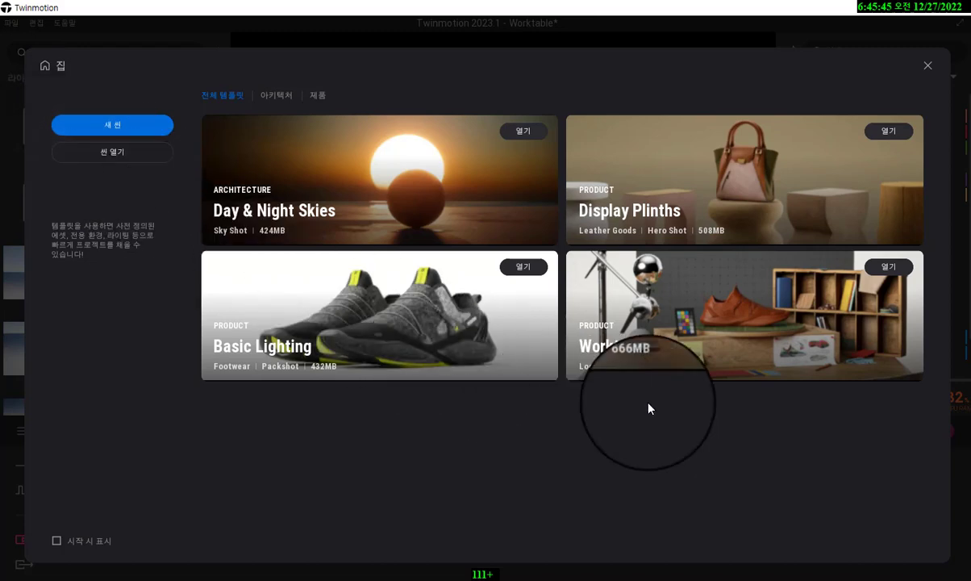
pyautogui.click(761, 210)
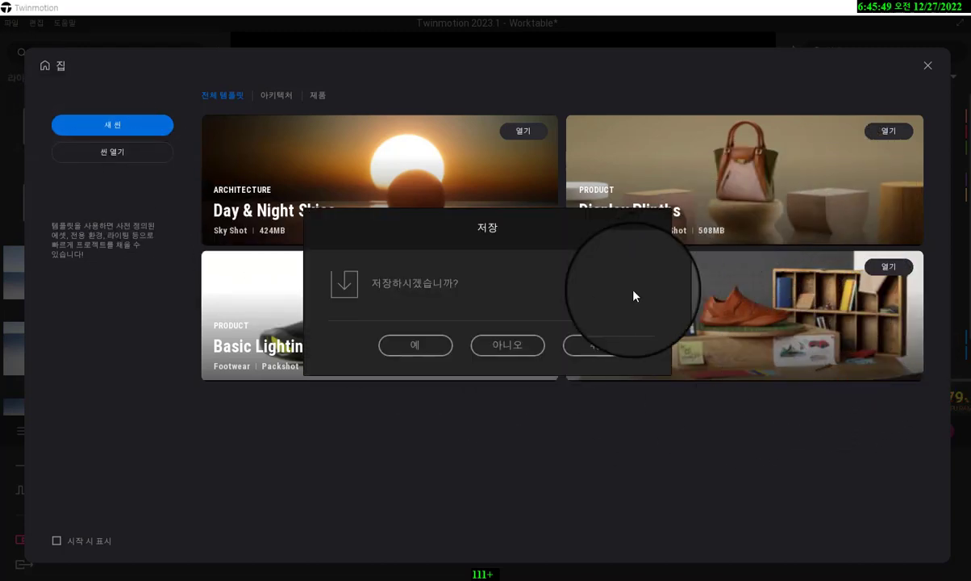
pyautogui.click(521, 346)
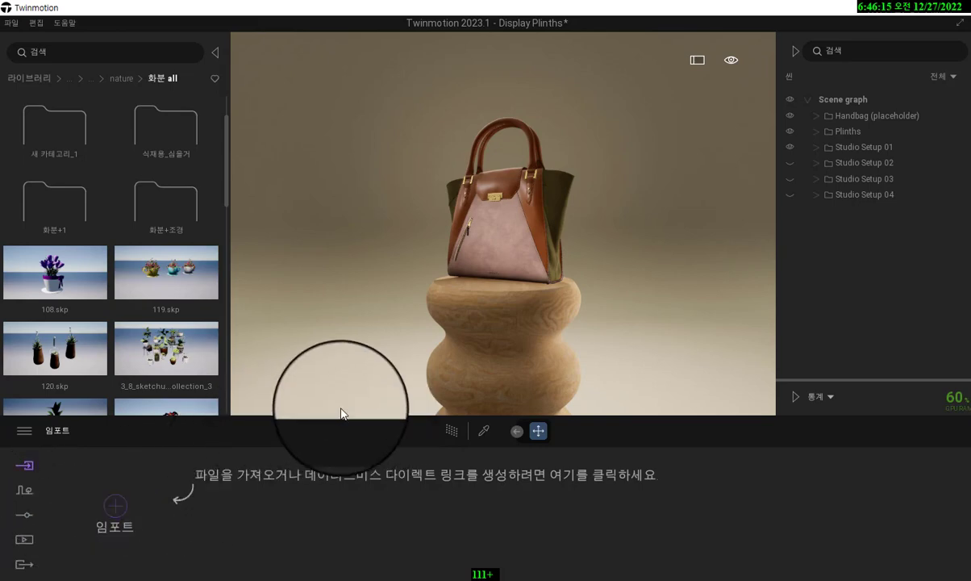
pyautogui.moveTo(379, 359)
pyautogui.mouseDown(button='middle')
pyautogui.moveTo(383, 350)
pyautogui.moveTo(369, 357)
pyautogui.moveTo(378, 358)
pyautogui.mouseUp(button='middle')
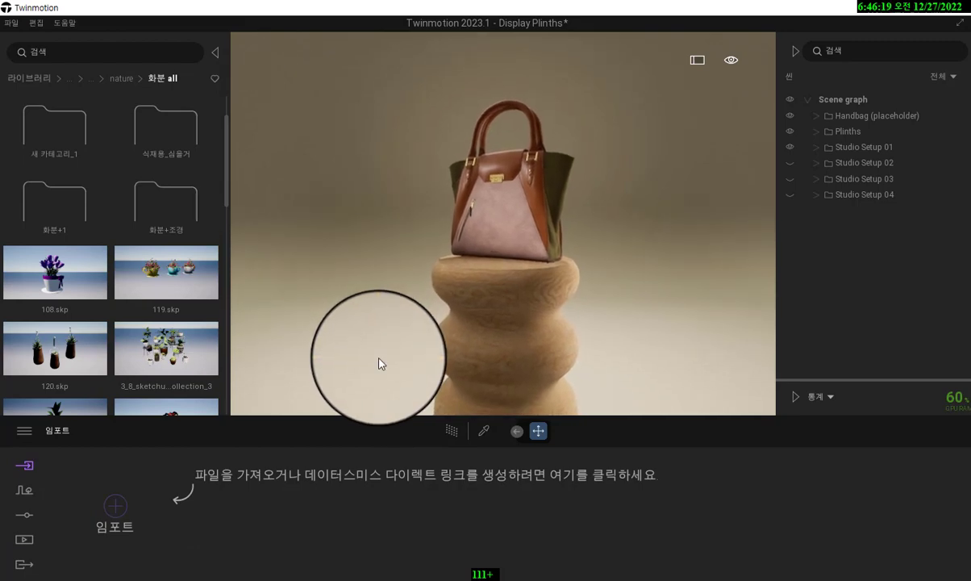
pyautogui.scroll(-5, 379, 358)
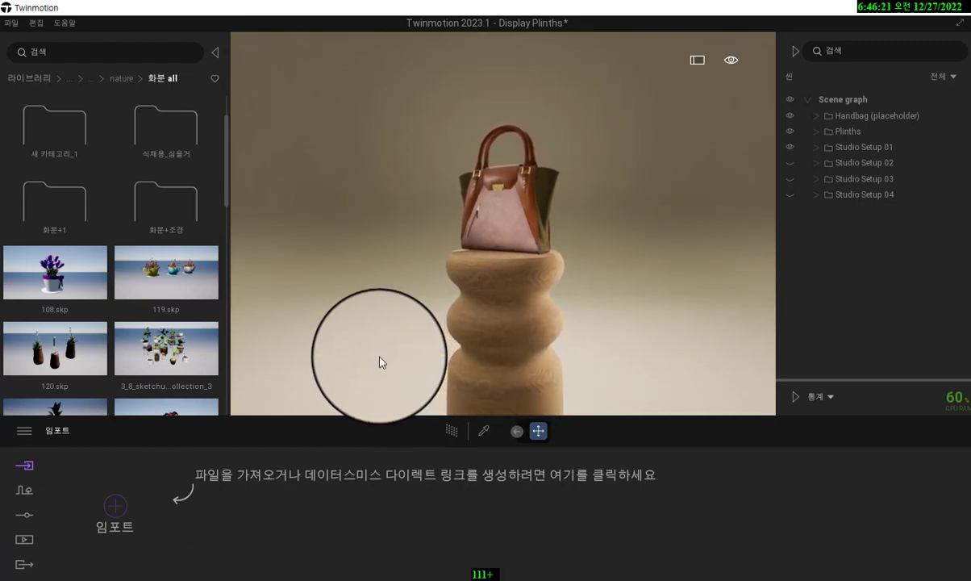
pyautogui.moveTo(381, 362); pyautogui.dragTo(381, 362, button='middle')
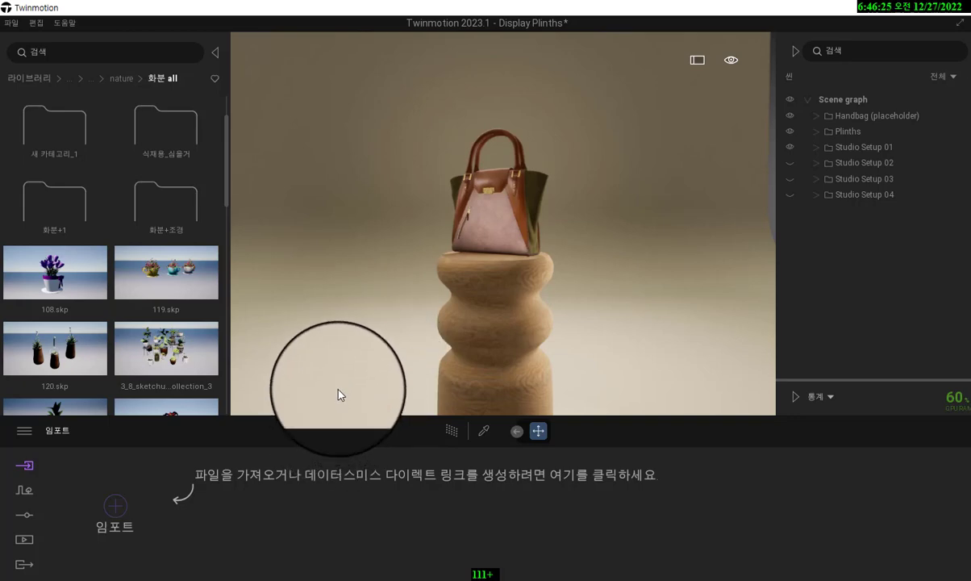
# Step: Open the template's saved images and load Image07, Image06, Image05, Image04, Image02, Image01 and Image08 in turn to compare the plinths and backdrops
pyautogui.click(22, 541)
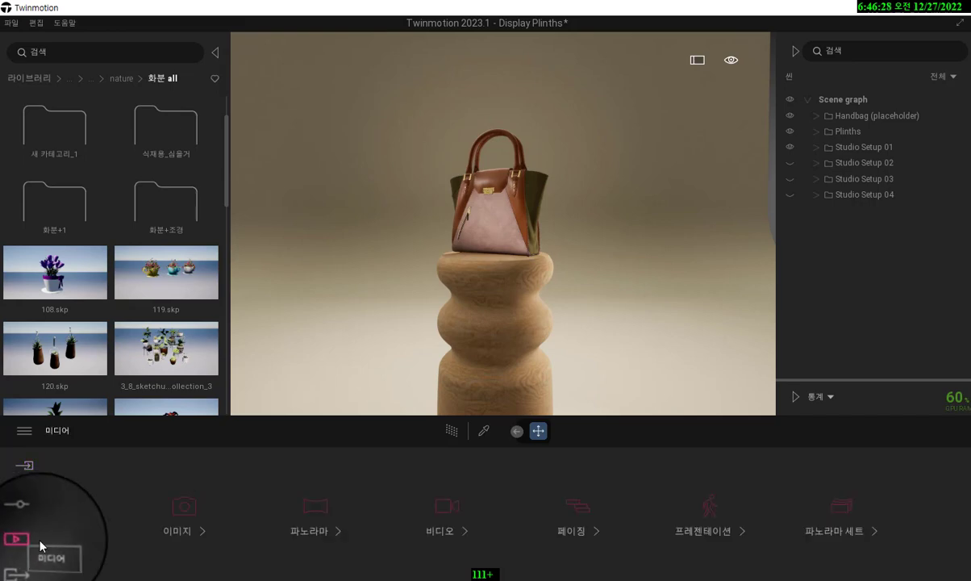
pyautogui.click(184, 515)
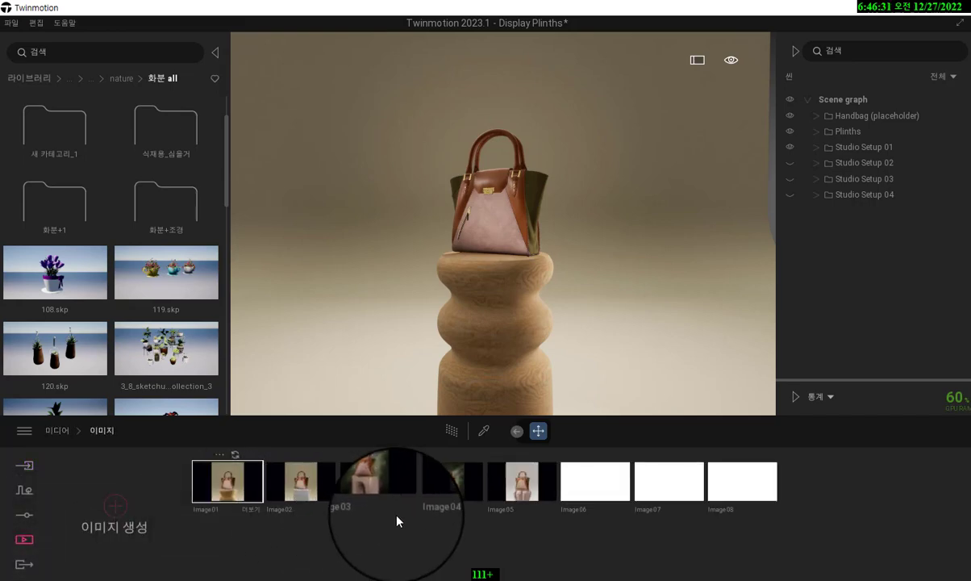
pyautogui.click(669, 488)
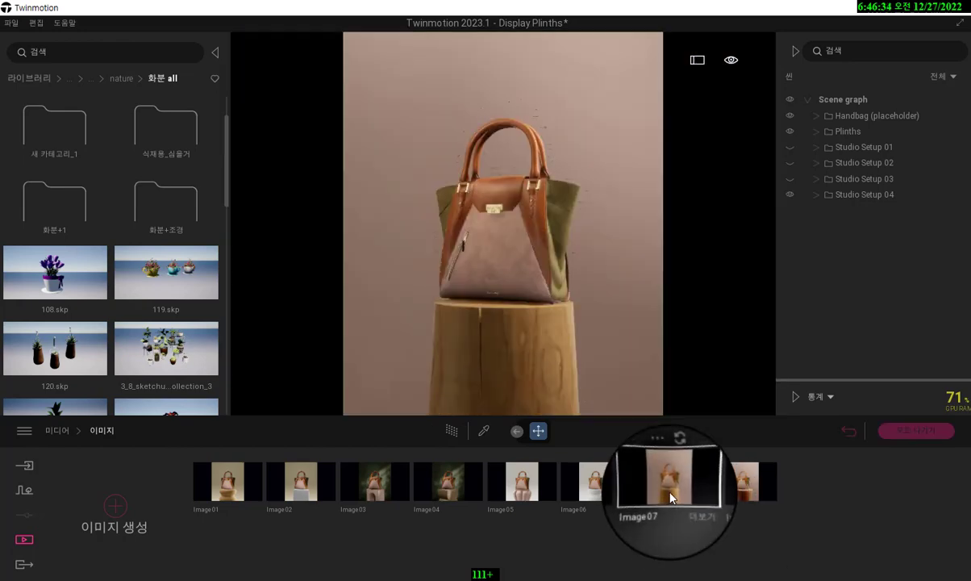
pyautogui.click(600, 488)
pyautogui.click(520, 481)
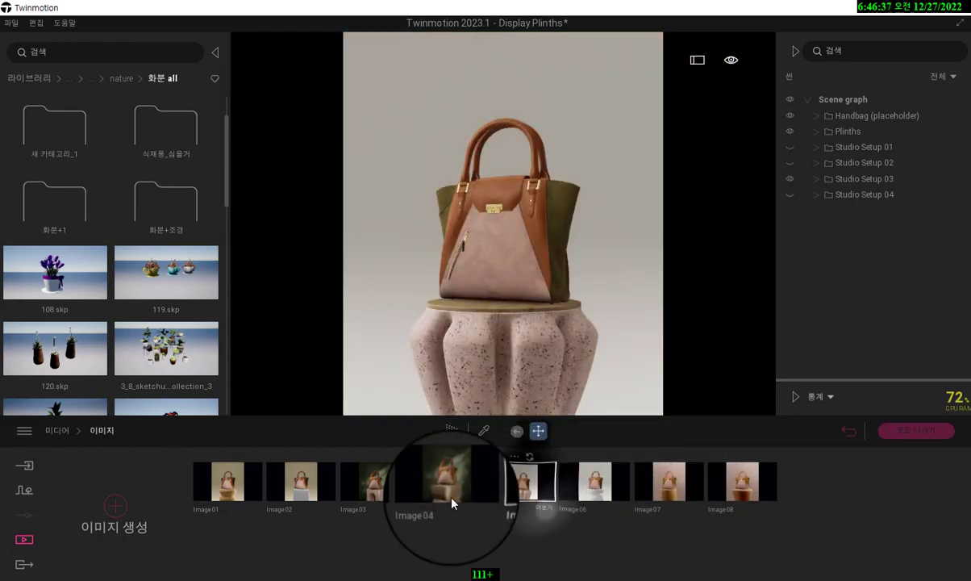
pyautogui.click(449, 484)
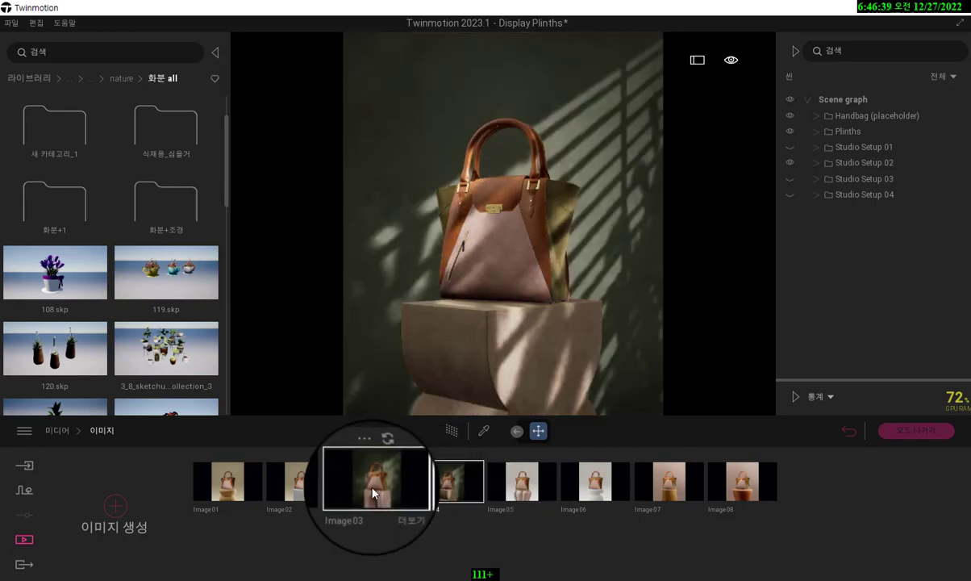
pyautogui.click(300, 492)
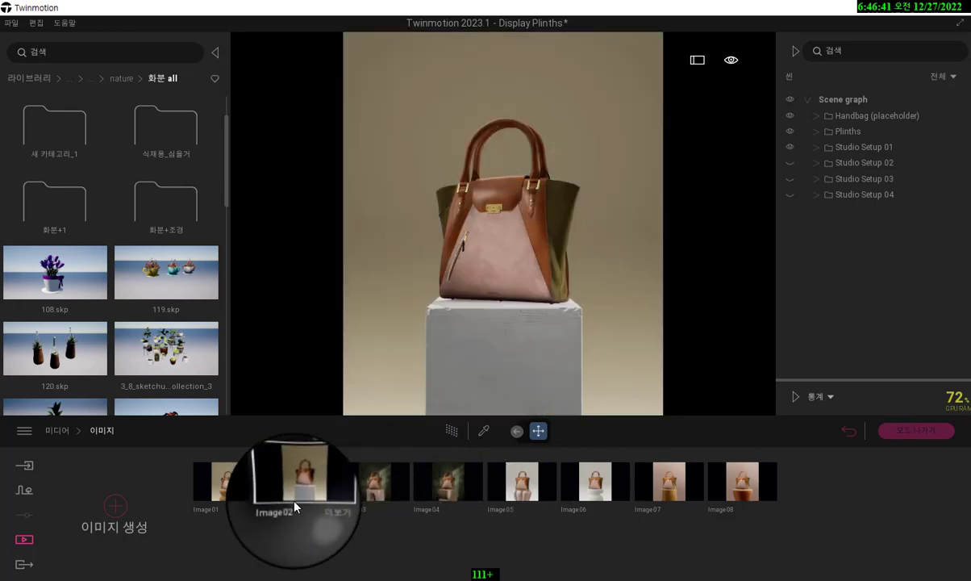
pyautogui.click(231, 492)
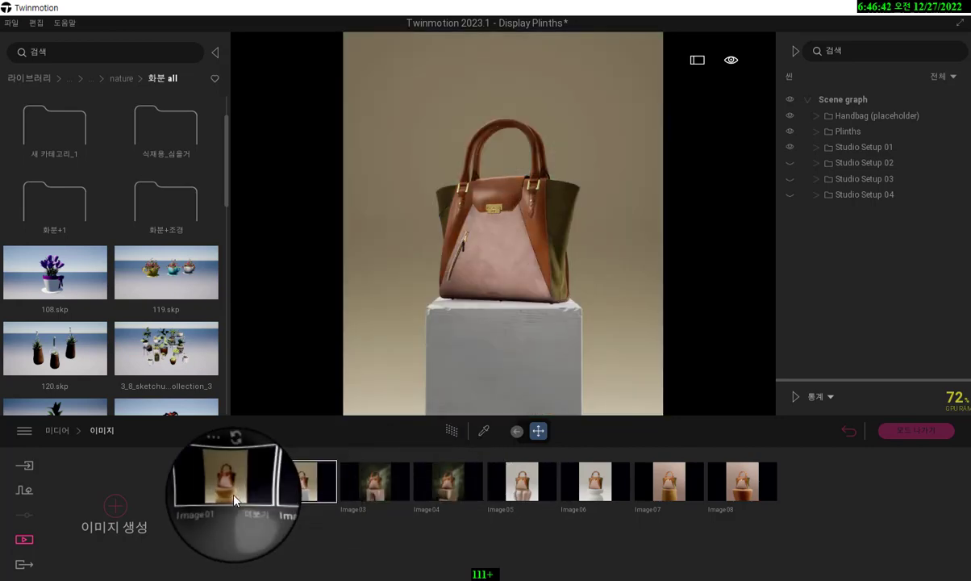
pyautogui.click(748, 502)
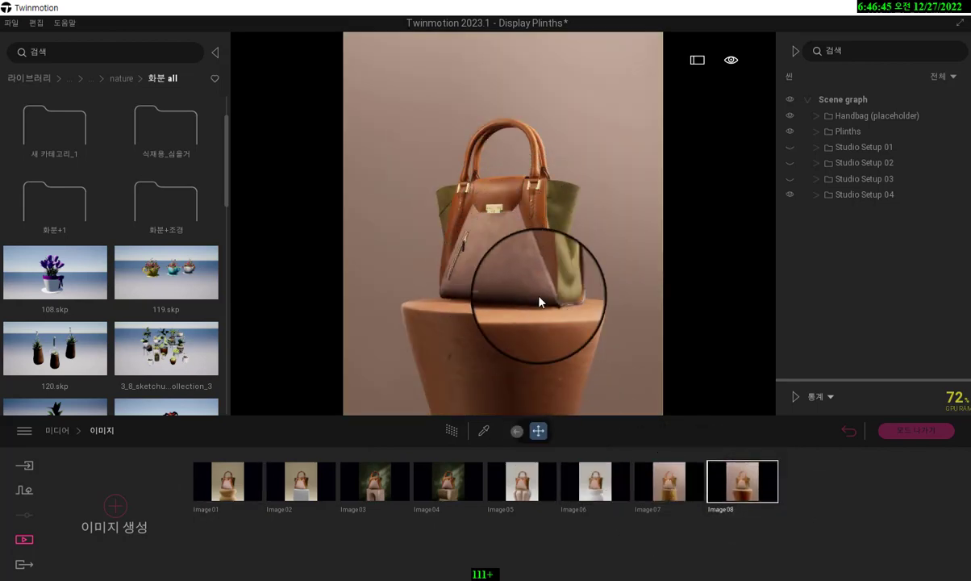
# Step: Select Plinth 08 under the handbag and toggle its visibility off and back on
pyautogui.moveTo(598, 285); pyautogui.dragTo(578, 253, button='middle')
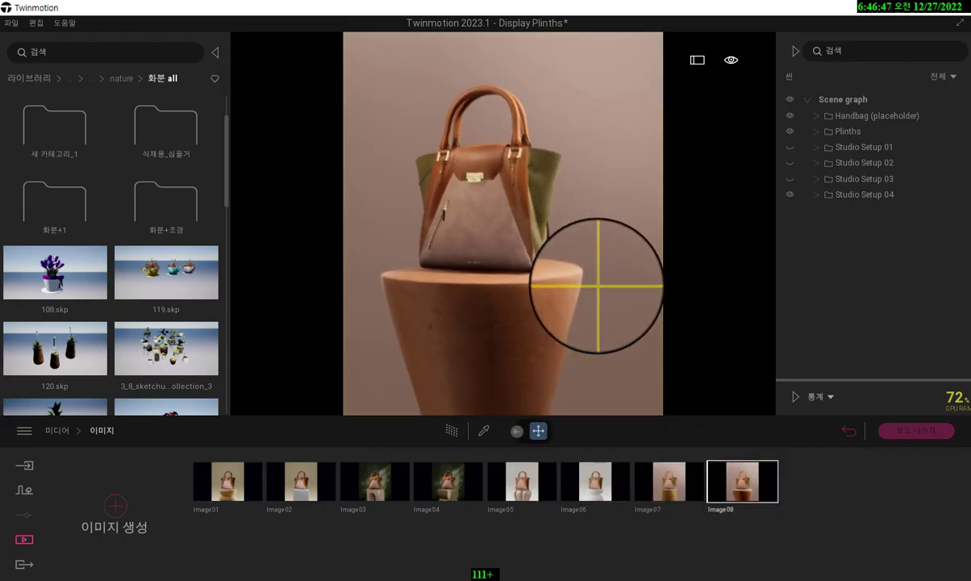
pyautogui.scroll(-2, 598, 286)
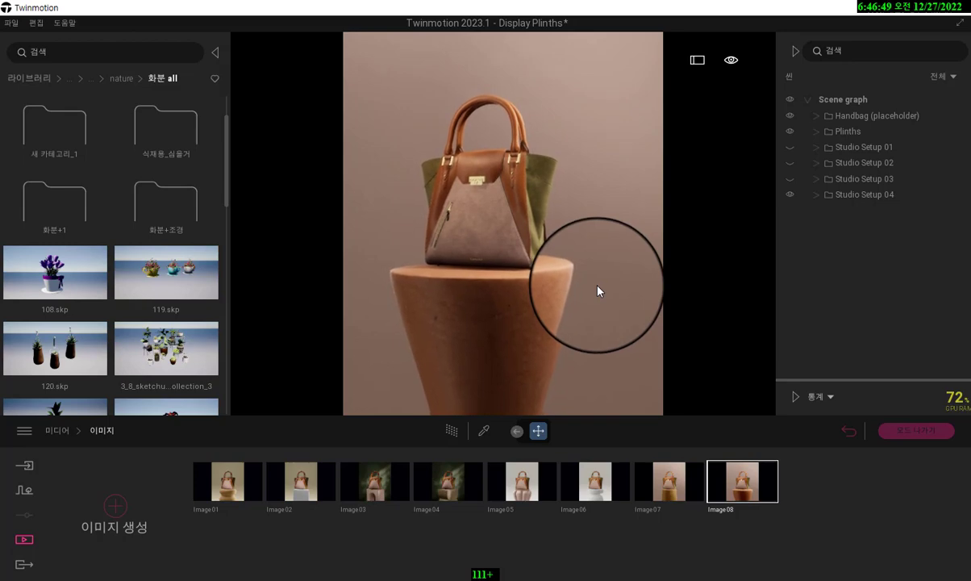
pyautogui.click(497, 284)
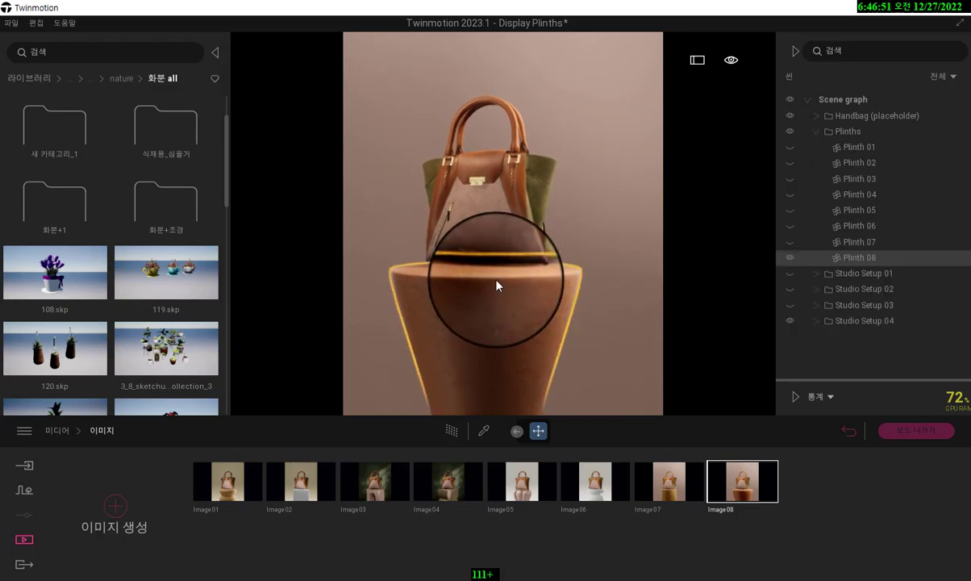
pyautogui.click(790, 258)
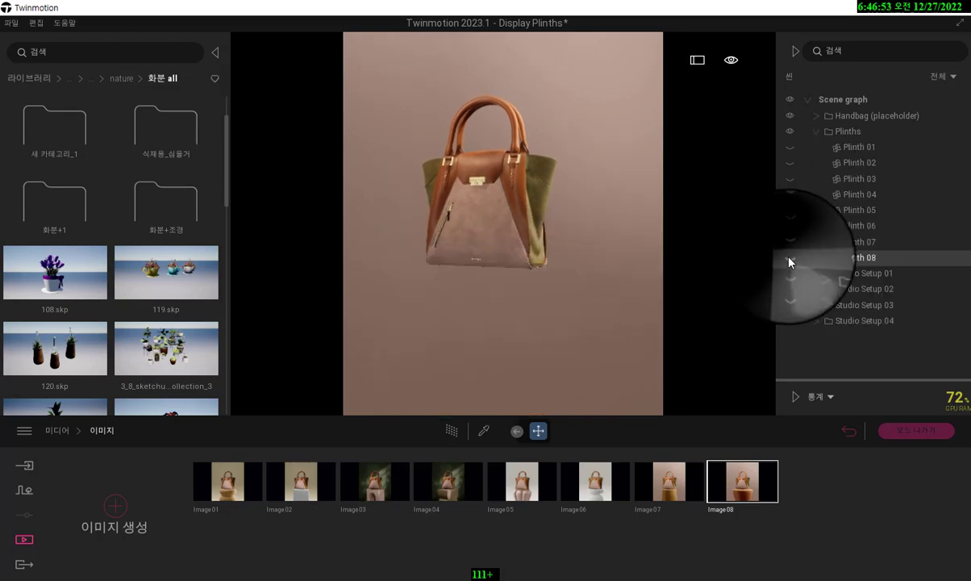
pyautogui.click(790, 260)
pyautogui.click(790, 260)
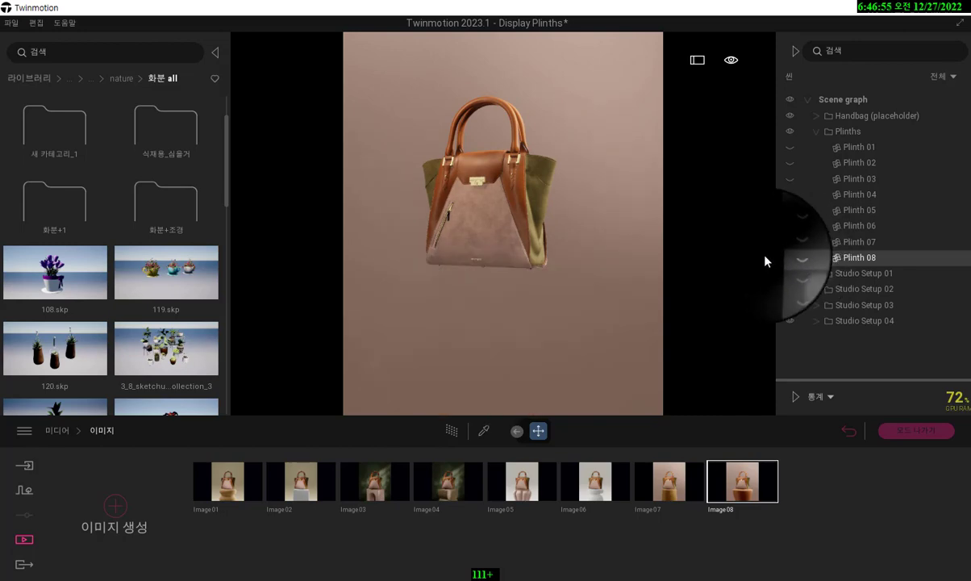
pyautogui.click(789, 257)
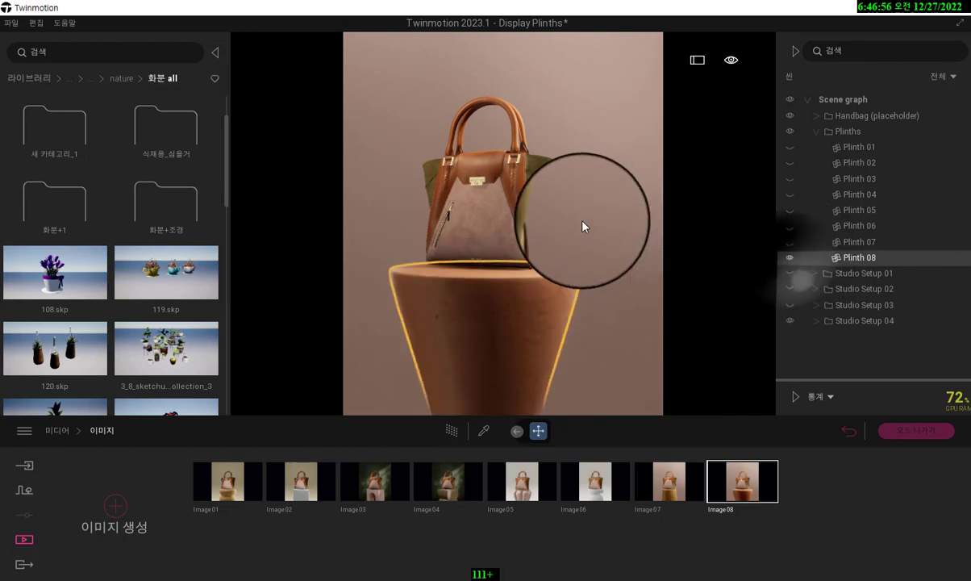
# Step: Select the handbag's Body Parts and turn on the visibility of Plinth 01 through Plinth 06
pyautogui.click(512, 210)
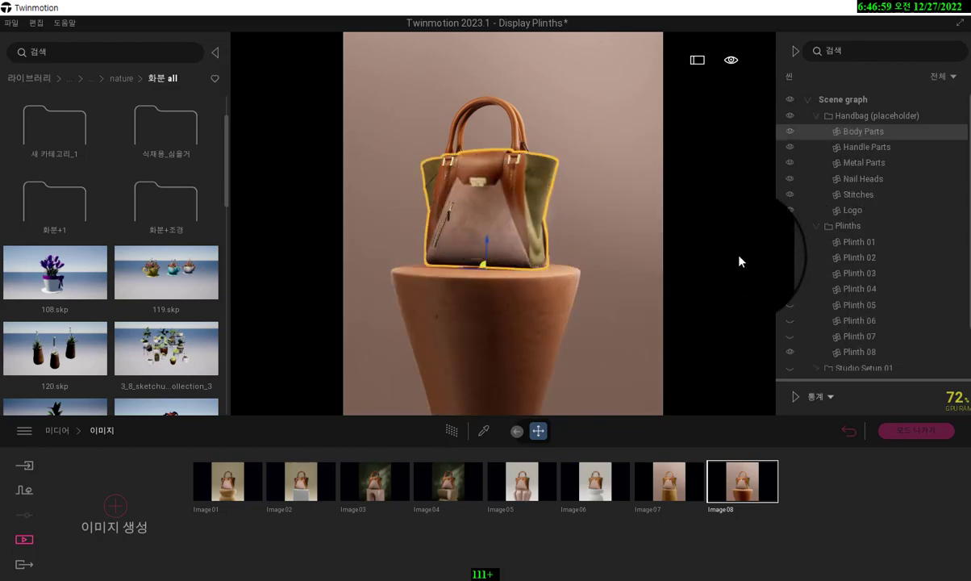
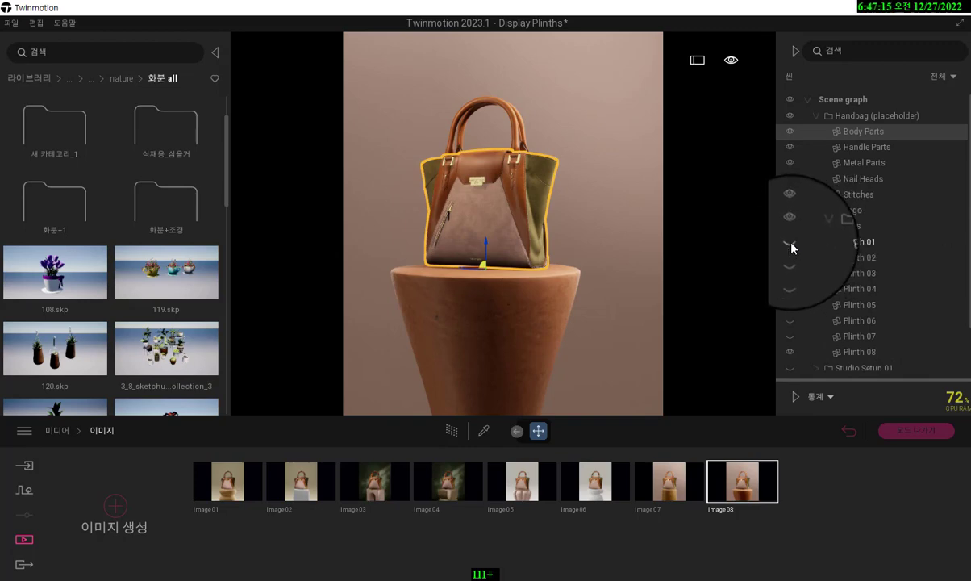
pyautogui.click(790, 243)
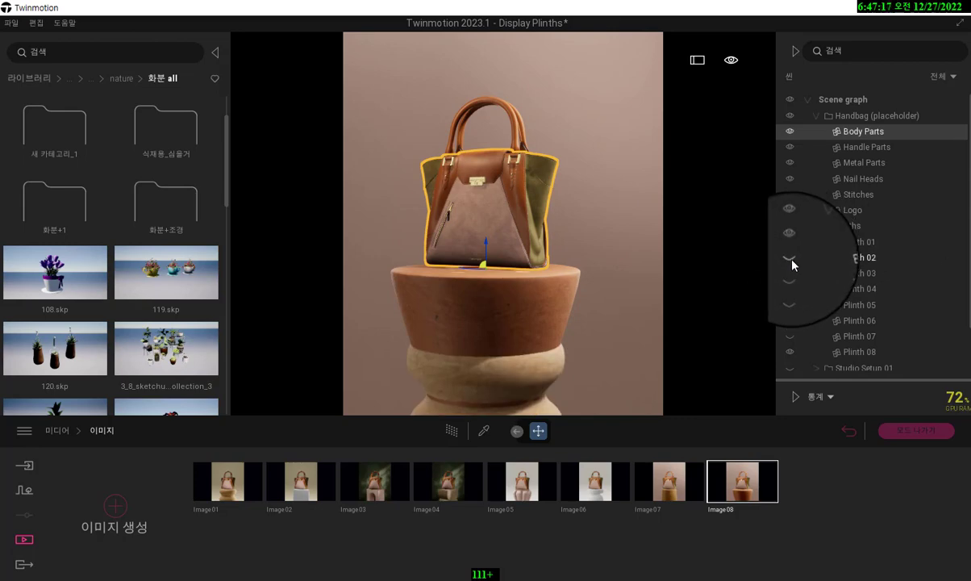
pyautogui.click(790, 258)
pyautogui.click(790, 273)
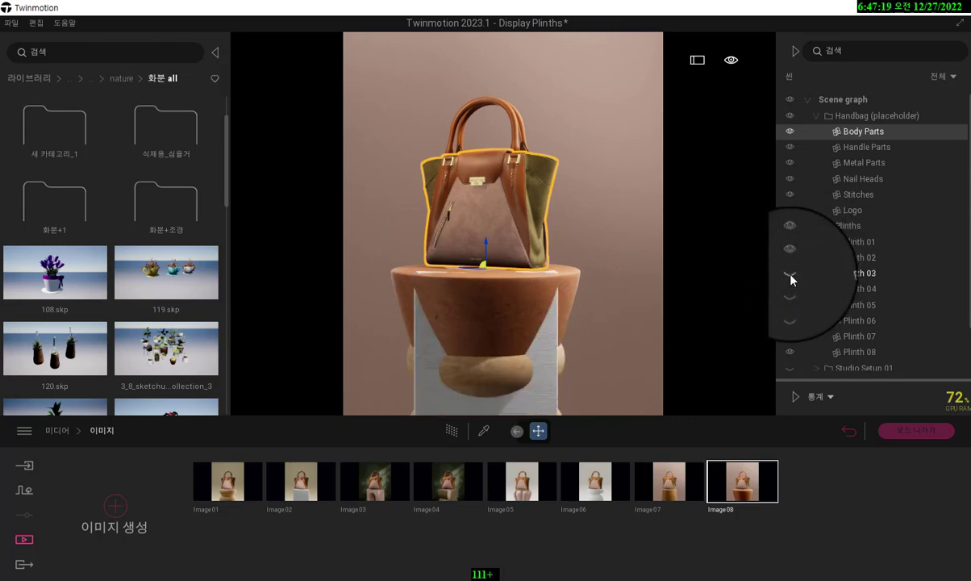
pyautogui.click(790, 289)
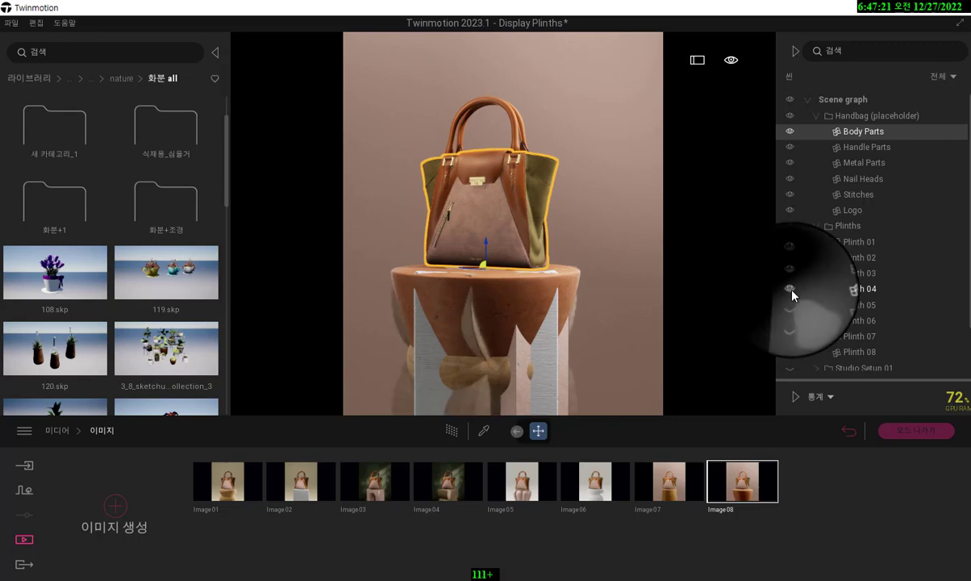
pyautogui.click(791, 320)
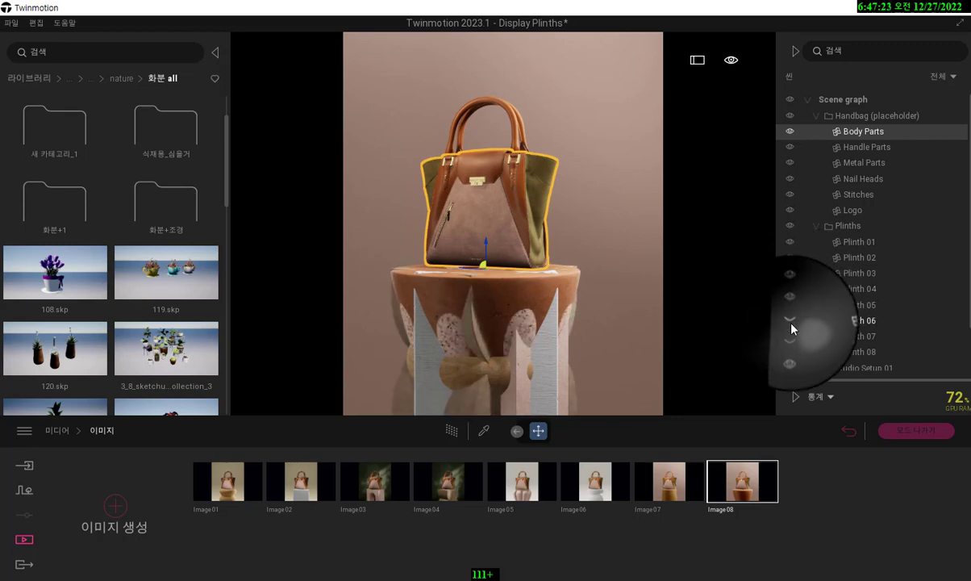
# Step: Turn on the visibility of Plinth 07 and of Studio Setup 01, 02 and 03 around the handbag
pyautogui.scroll(-1, 649, 304)
pyautogui.moveTo(649, 305); pyautogui.dragTo(641, 303, button='right')
pyautogui.scroll(-4, 643, 301)
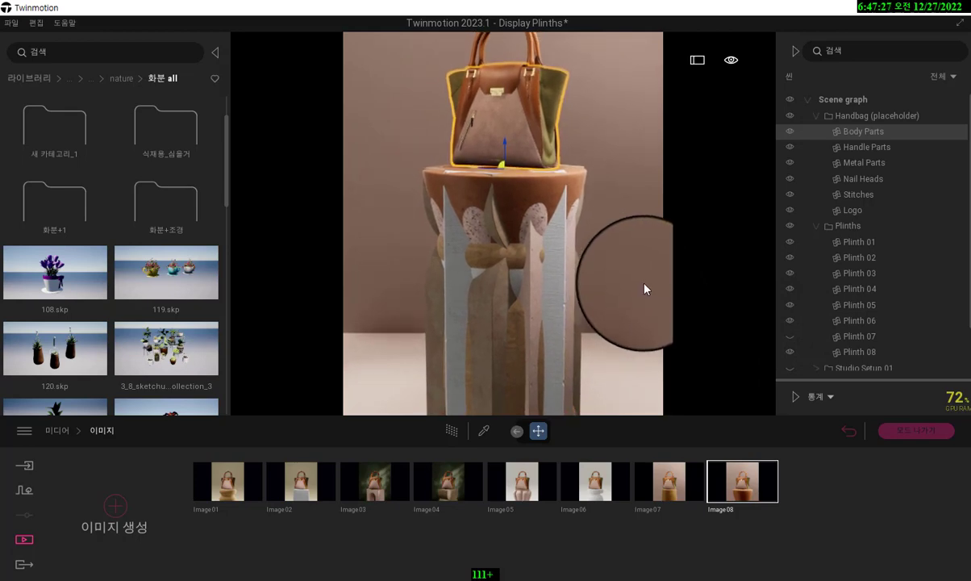
pyautogui.scroll(-1, 644, 283)
pyautogui.moveTo(644, 283); pyautogui.dragTo(643, 263, button='right')
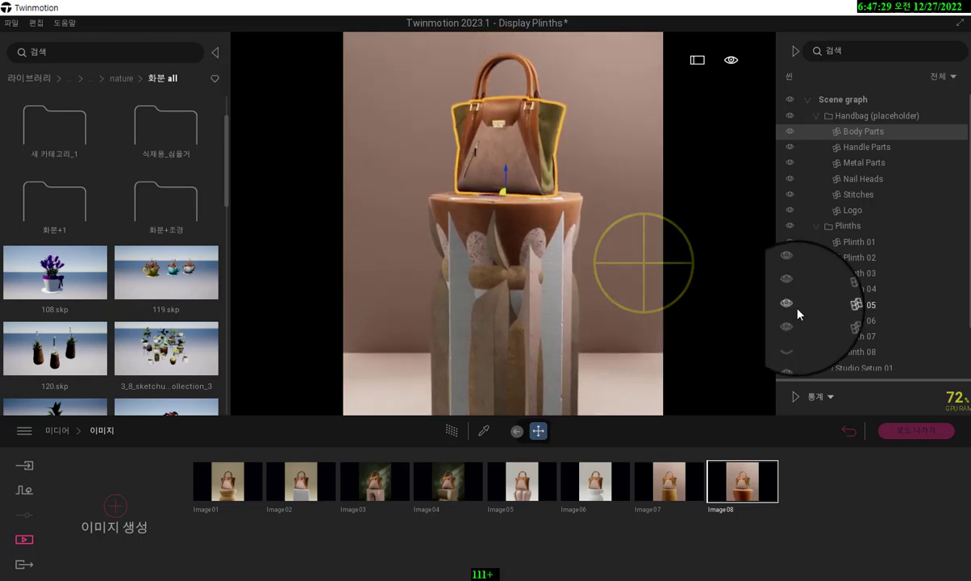
pyautogui.click(790, 338)
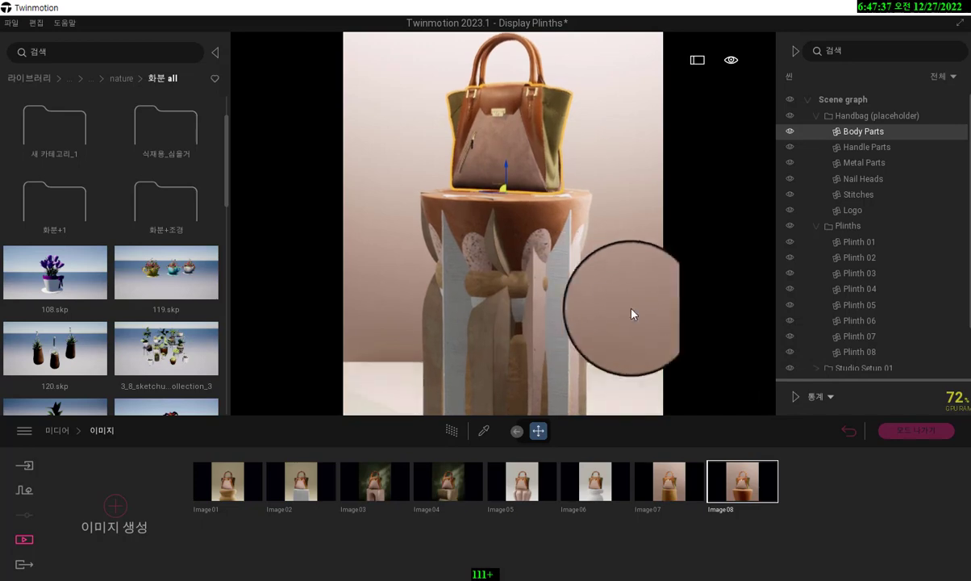
pyautogui.scroll(-3, 835, 330)
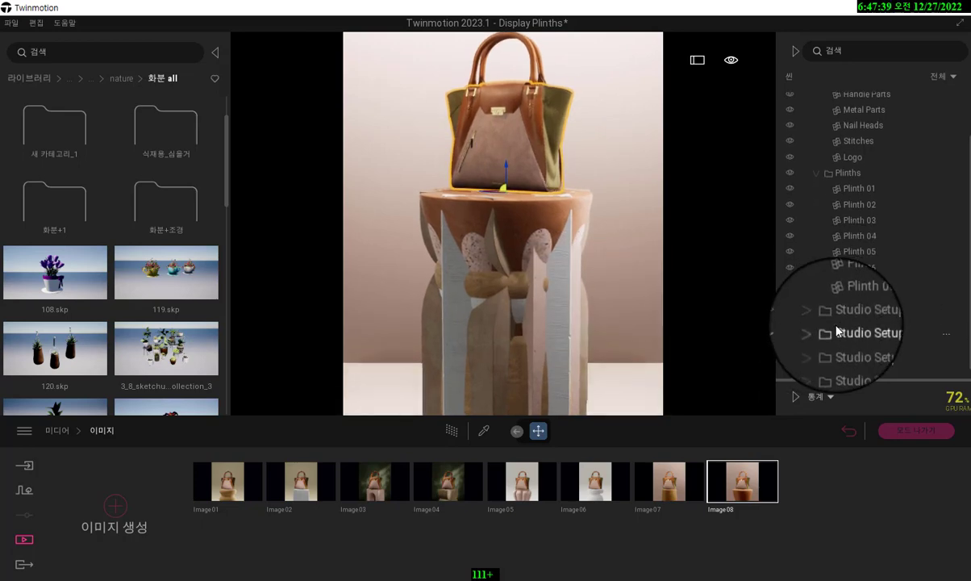
pyautogui.click(794, 337)
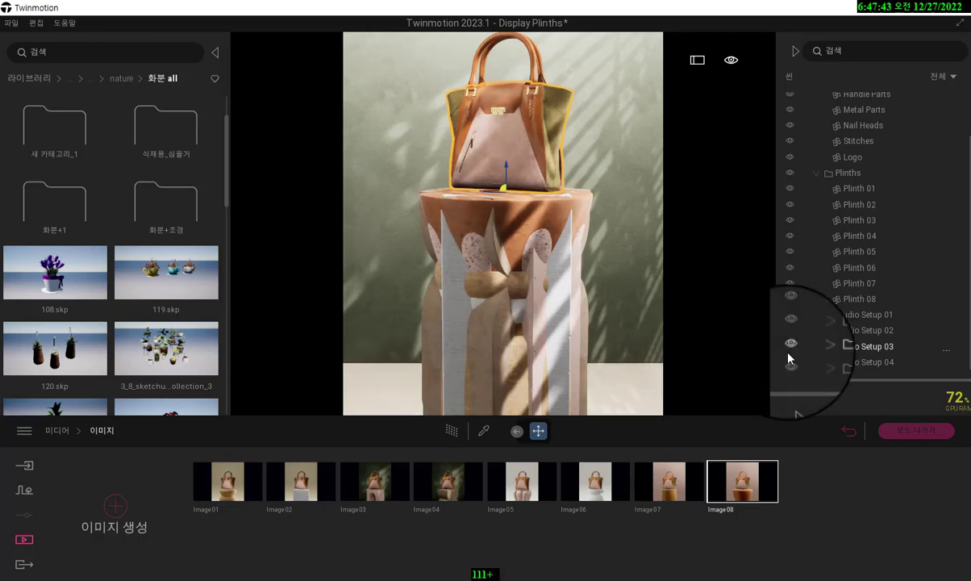
# Step: Exit the image mode and view the handbag and its plinth in the wider studio setup
pyautogui.click(846, 431)
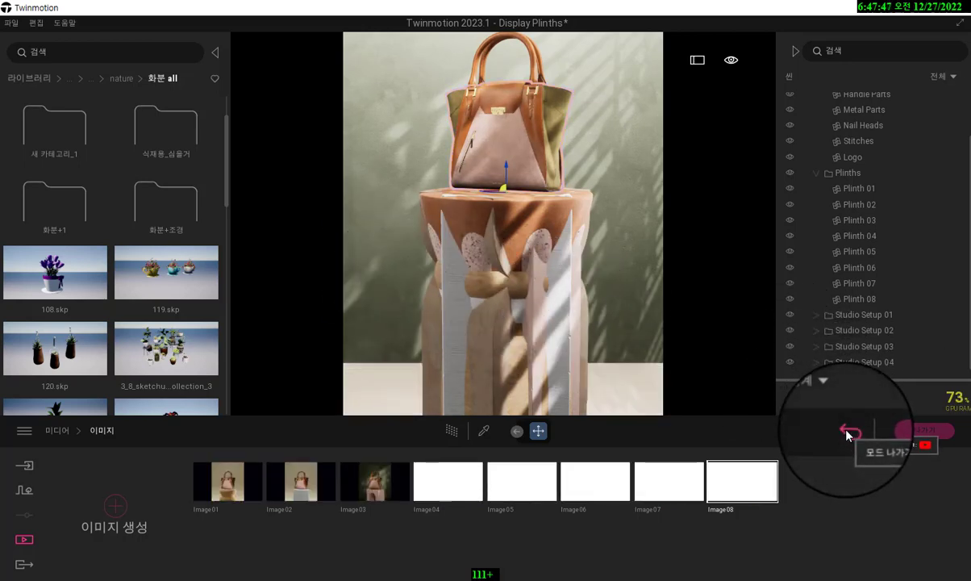
pyautogui.click(918, 434)
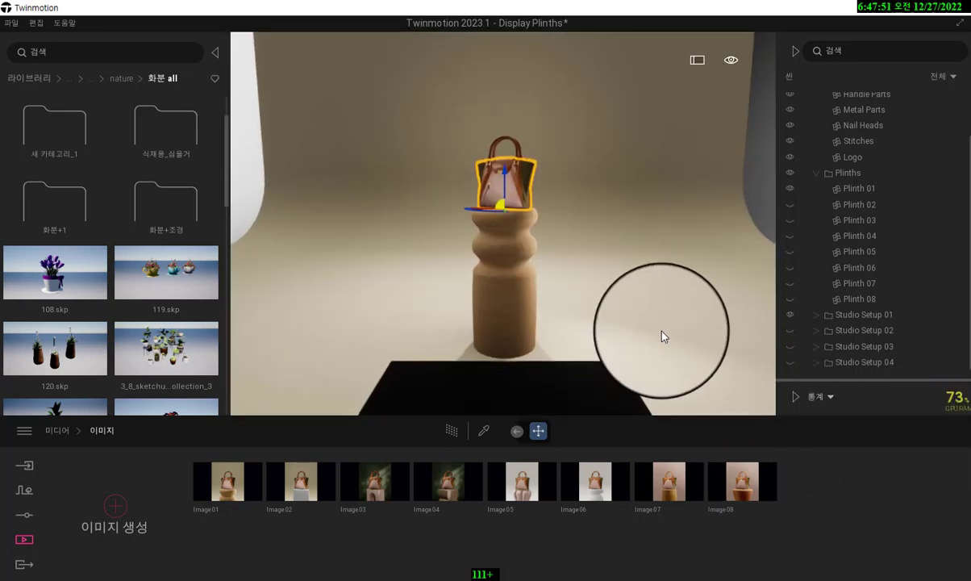
pyautogui.moveTo(668, 332); pyautogui.dragTo(546, 345, button='right')
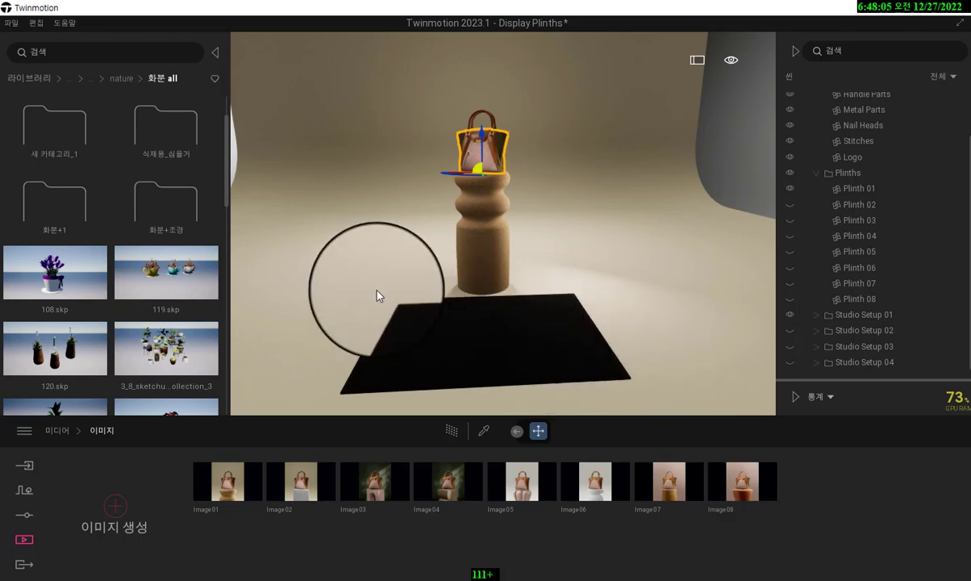
# Step: Open the Day & Night Skies template from the home panel without saving the Display Plinths scene
pyautogui.click(11, 25)
pyautogui.moveTo(34, 97)
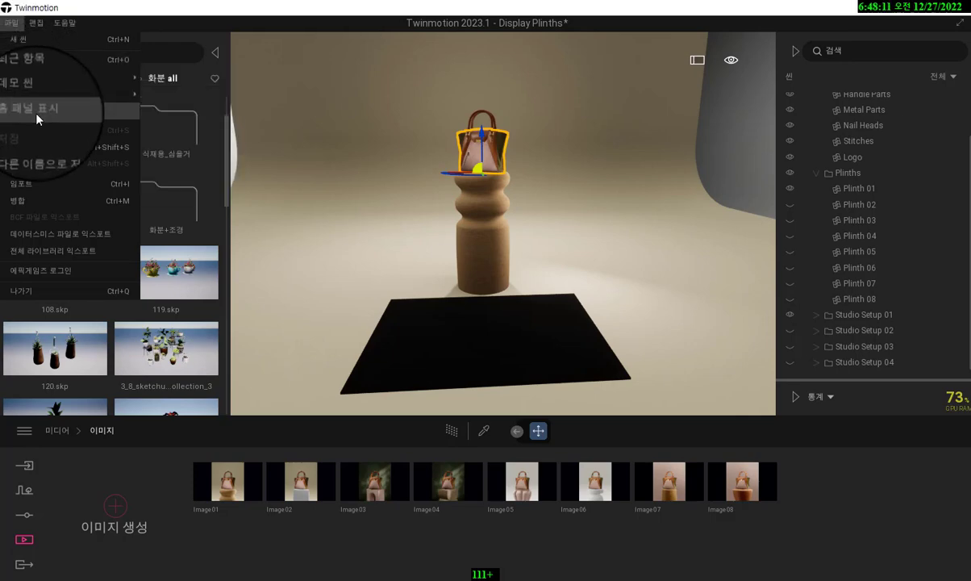
pyautogui.click(36, 115)
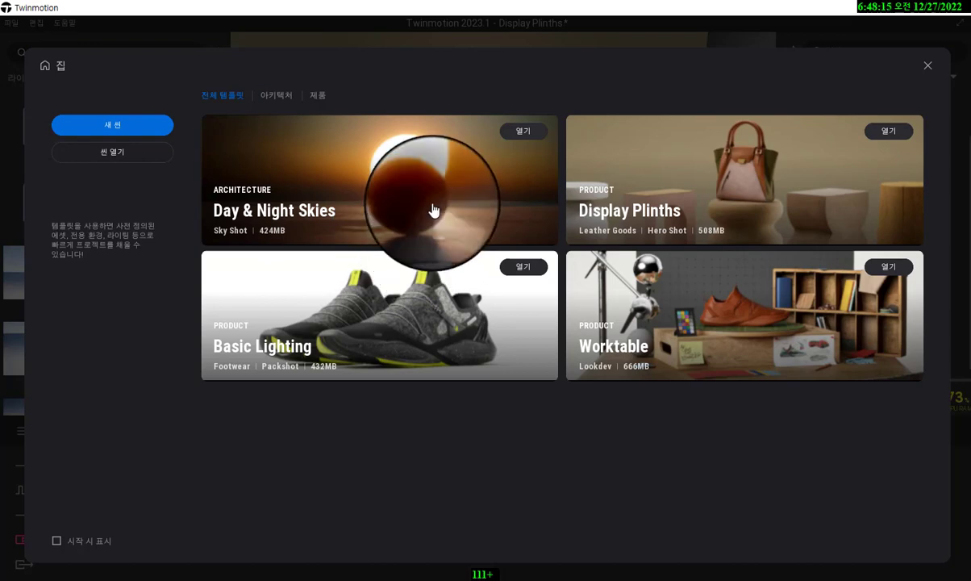
pyautogui.click(433, 210)
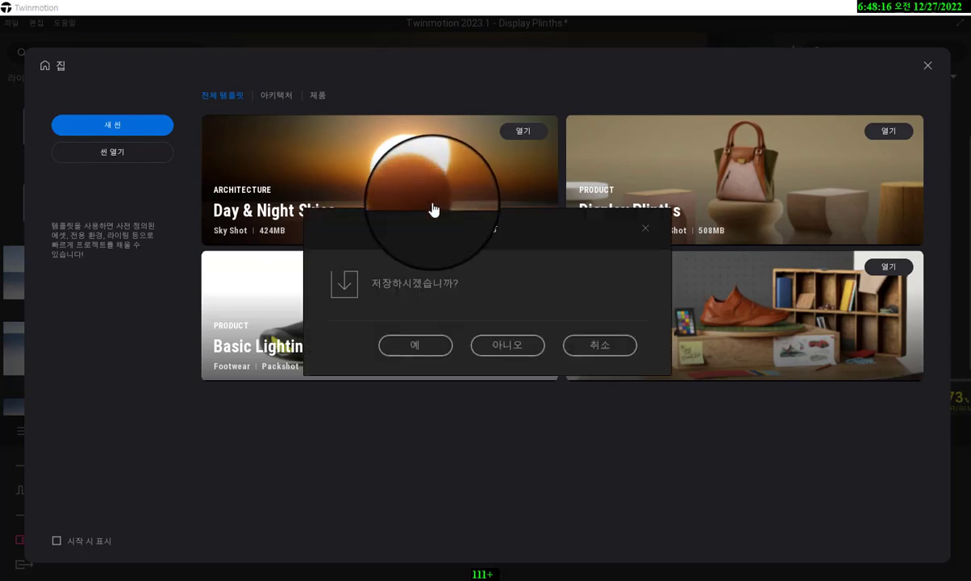
pyautogui.click(499, 344)
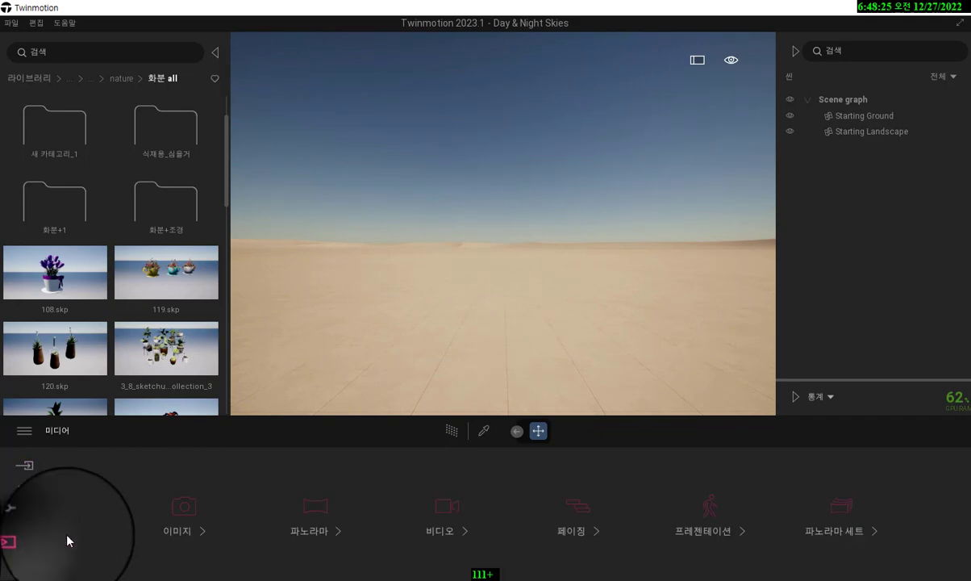
# Step: Open the template's saved images and load 17_Night_City
pyautogui.click(184, 504)
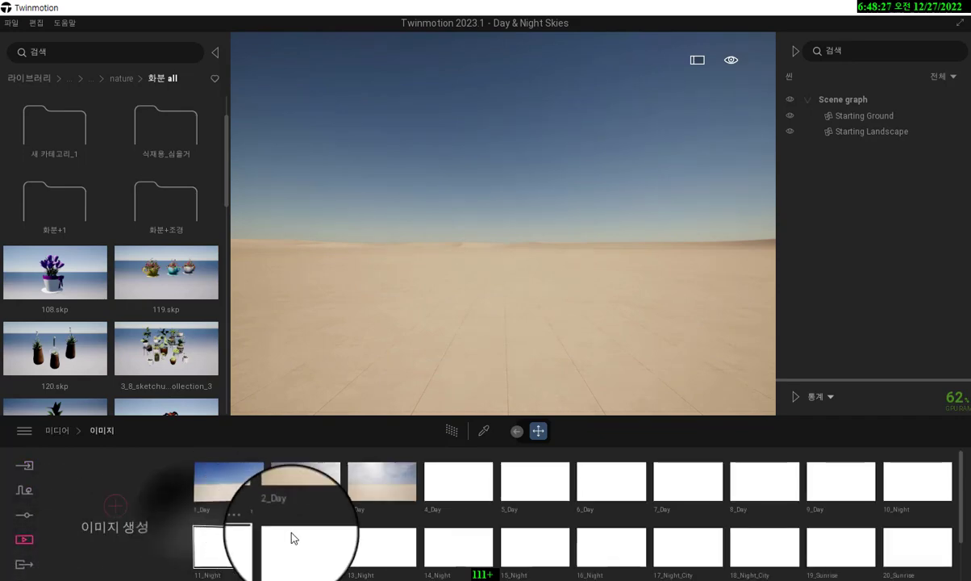
pyautogui.scroll(-2, 668, 486)
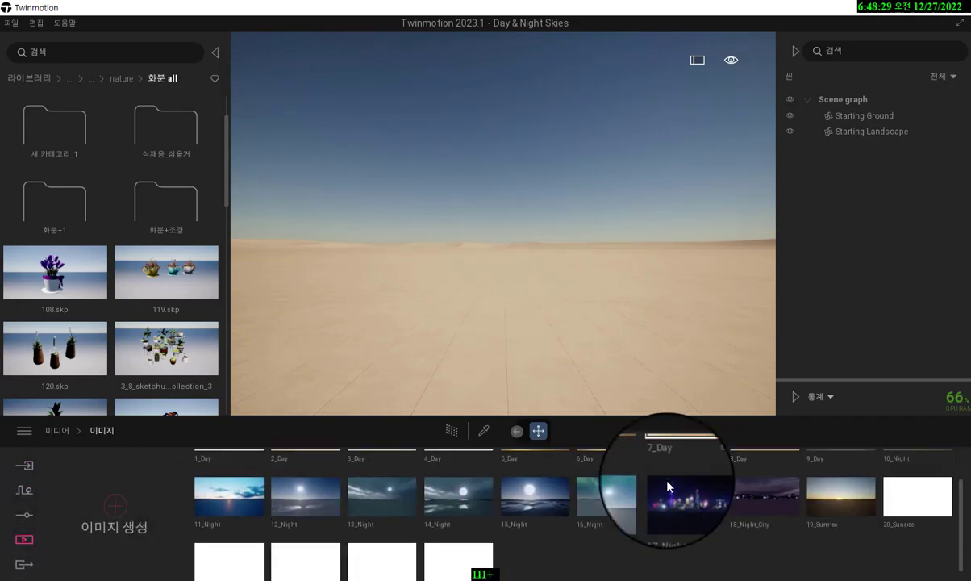
pyautogui.click(690, 510)
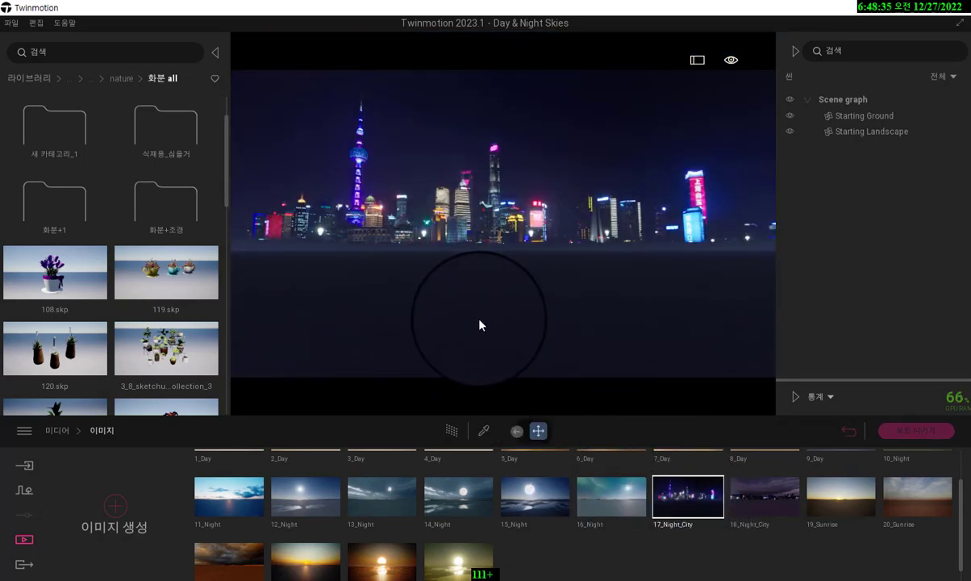
# Step: Apply the Lake 01 water material from the library to the ground in front of the night skyline
pyautogui.click(25, 80)
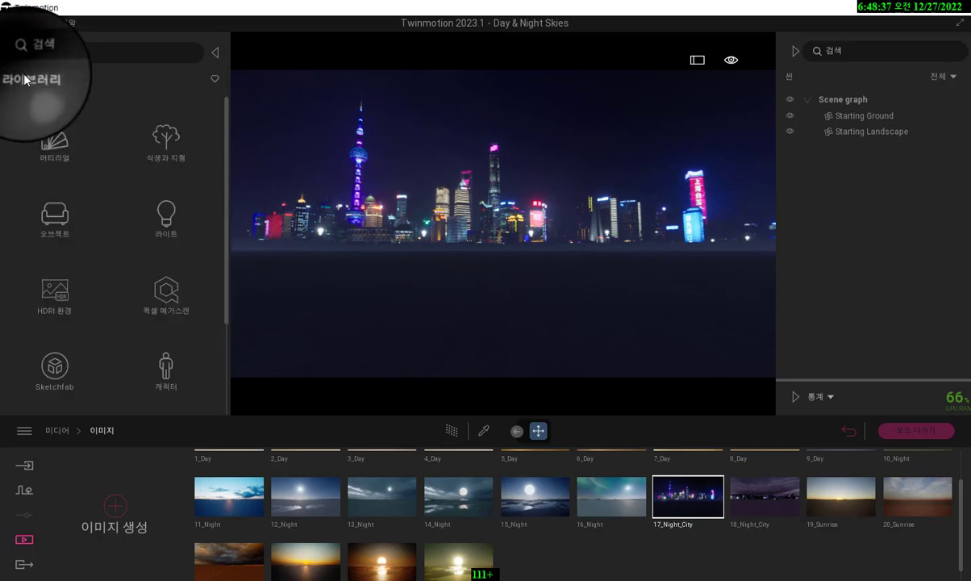
pyautogui.click(54, 144)
pyautogui.scroll(-5, 103, 213)
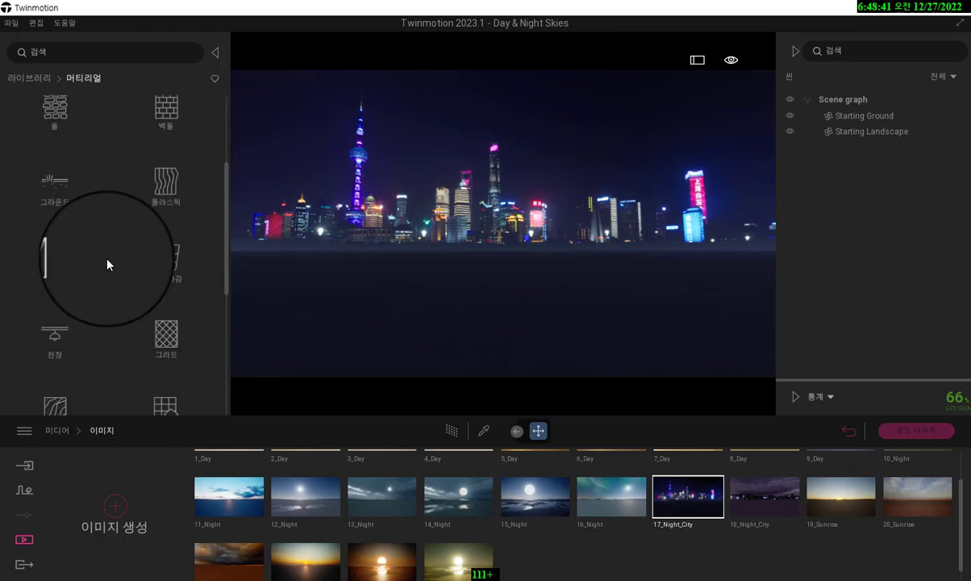
pyautogui.scroll(-2, 109, 274)
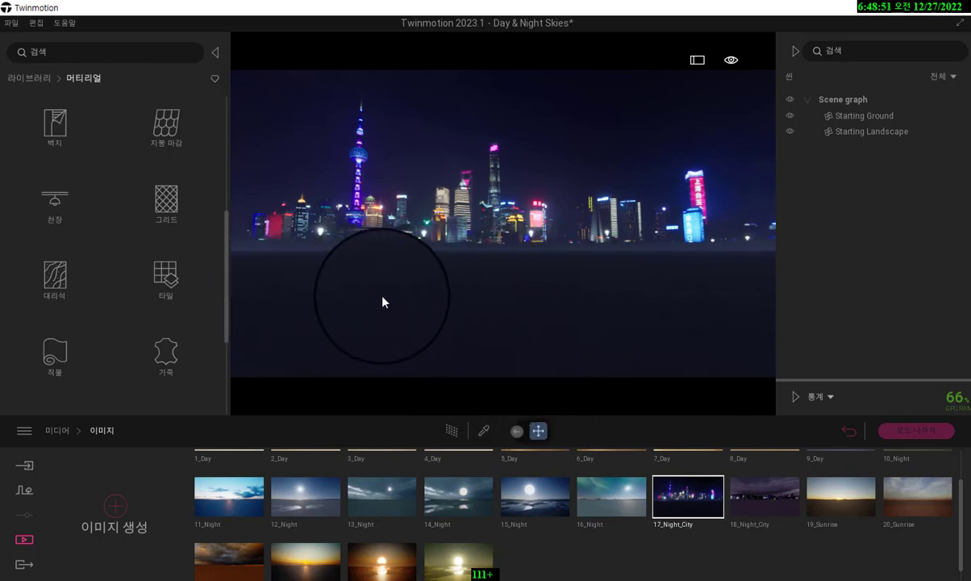
pyautogui.scroll(-3, 91, 237)
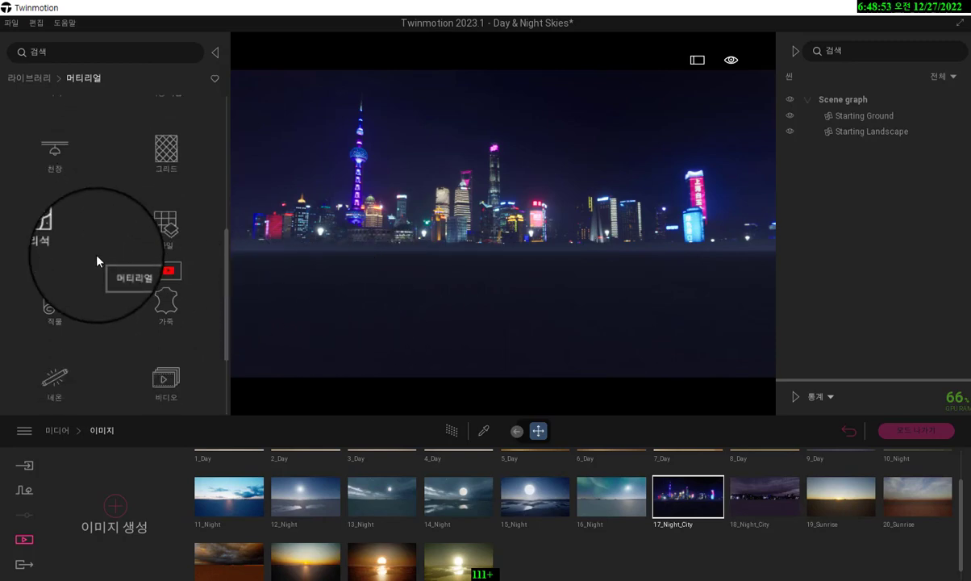
pyautogui.scroll(-2, 97, 306)
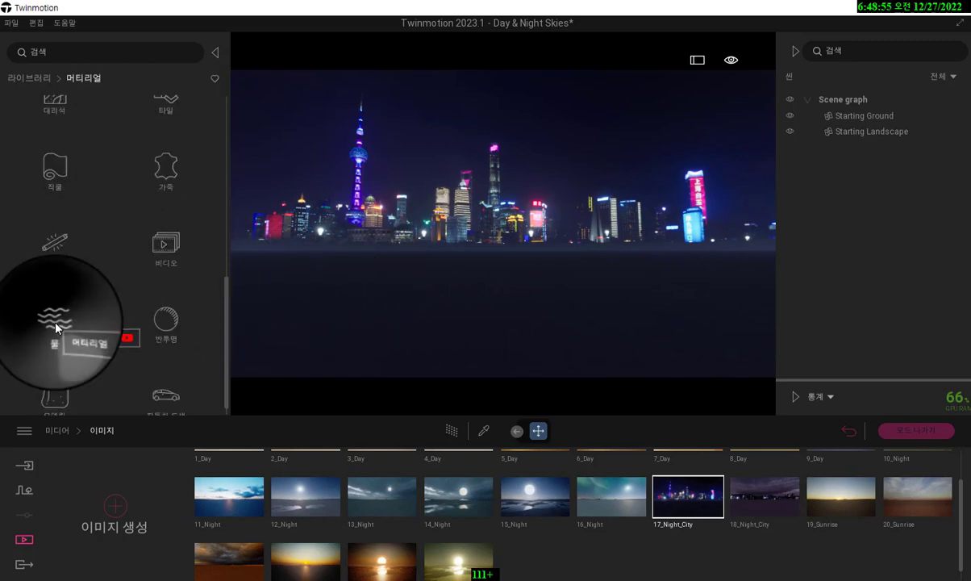
pyautogui.click(52, 319)
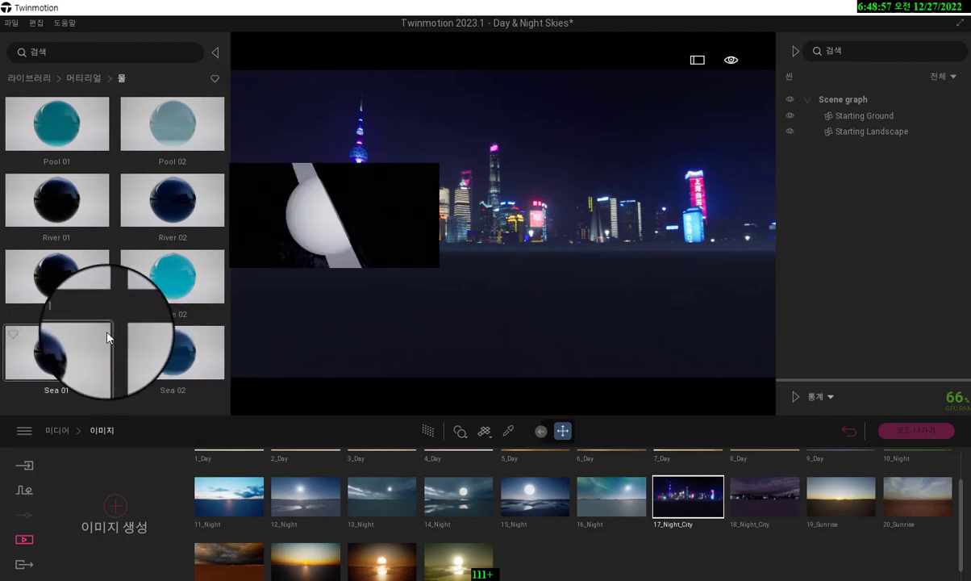
pyautogui.moveTo(57, 288); pyautogui.dragTo(349, 347)
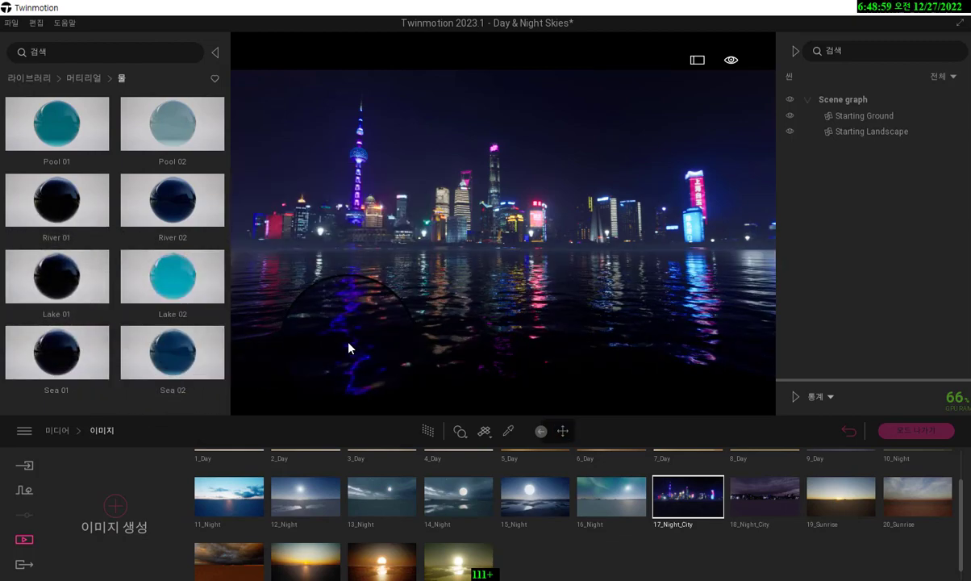
pyautogui.moveTo(424, 339); pyautogui.dragTo(462, 339, button='right')
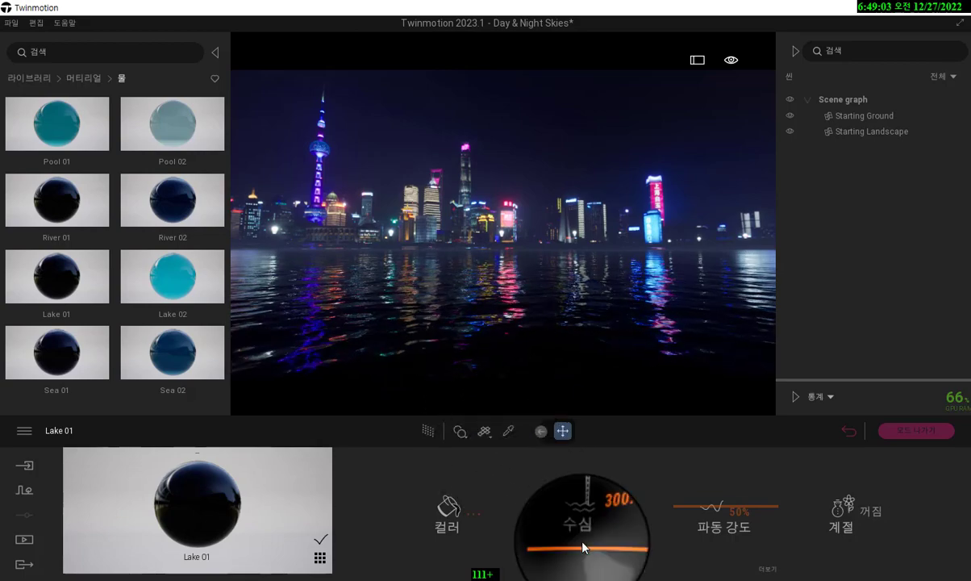
# Step: Set Lake 01's water depth to 1373.65 cm with a larger caustics size, and return to the library's top level
pyautogui.moveTo(547, 508); pyautogui.dragTo(605, 505)
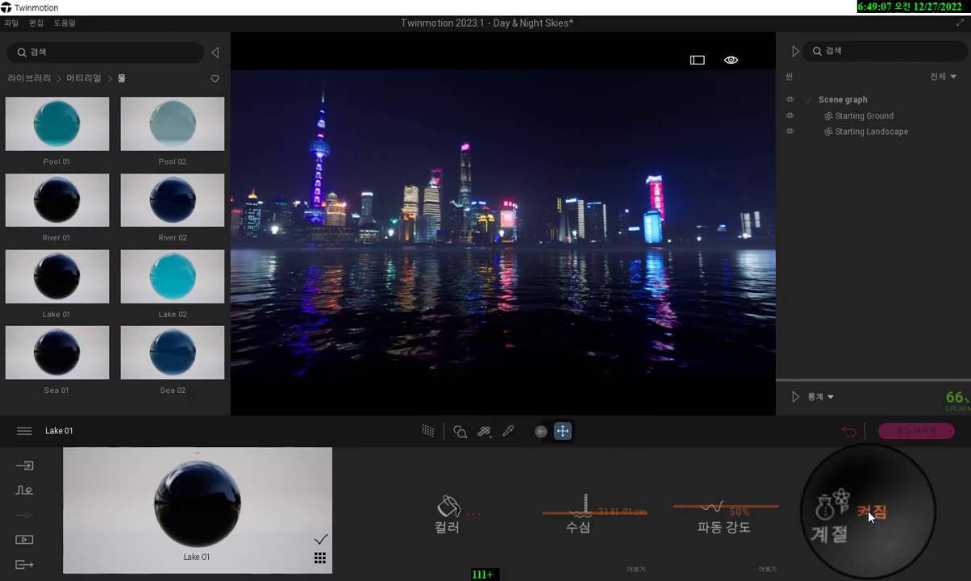
pyautogui.click(636, 570)
pyautogui.moveTo(636, 571); pyautogui.dragTo(623, 528)
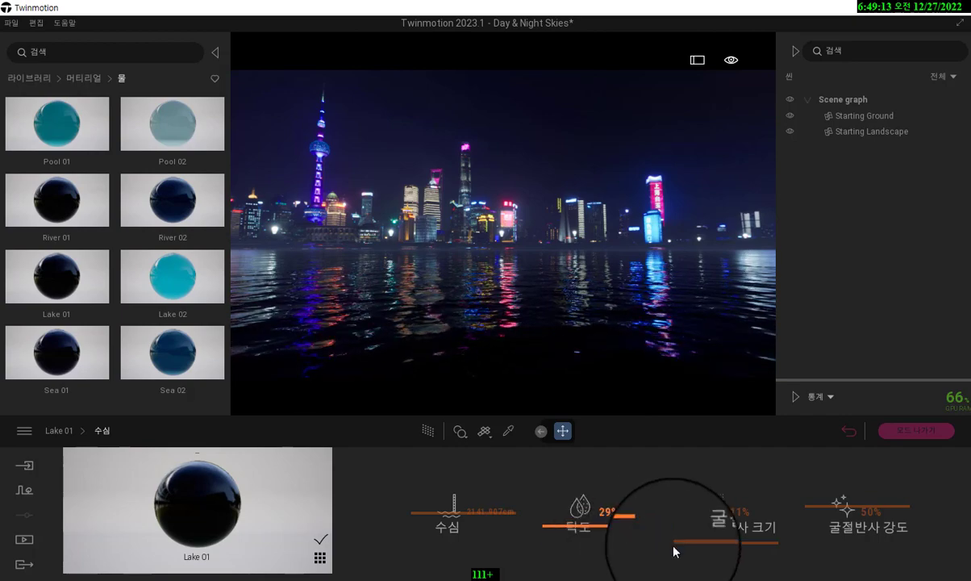
pyautogui.moveTo(712, 546); pyautogui.dragTo(714, 518)
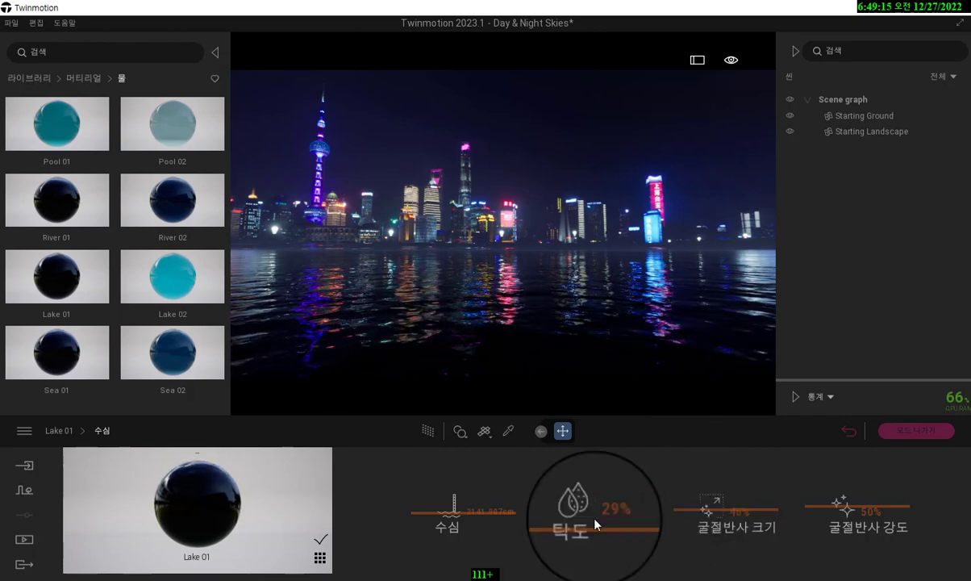
pyautogui.moveTo(466, 520); pyautogui.dragTo(468, 488)
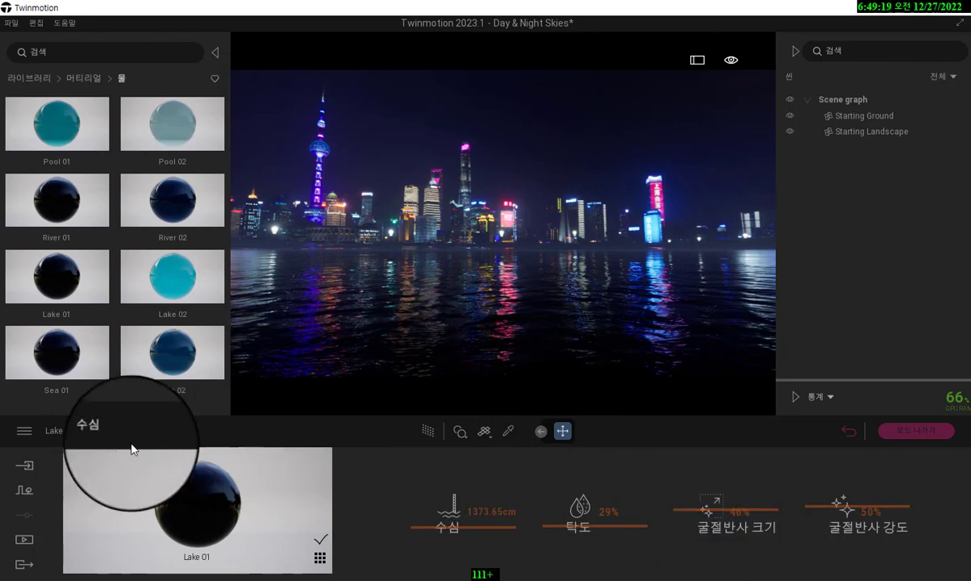
pyautogui.click(62, 431)
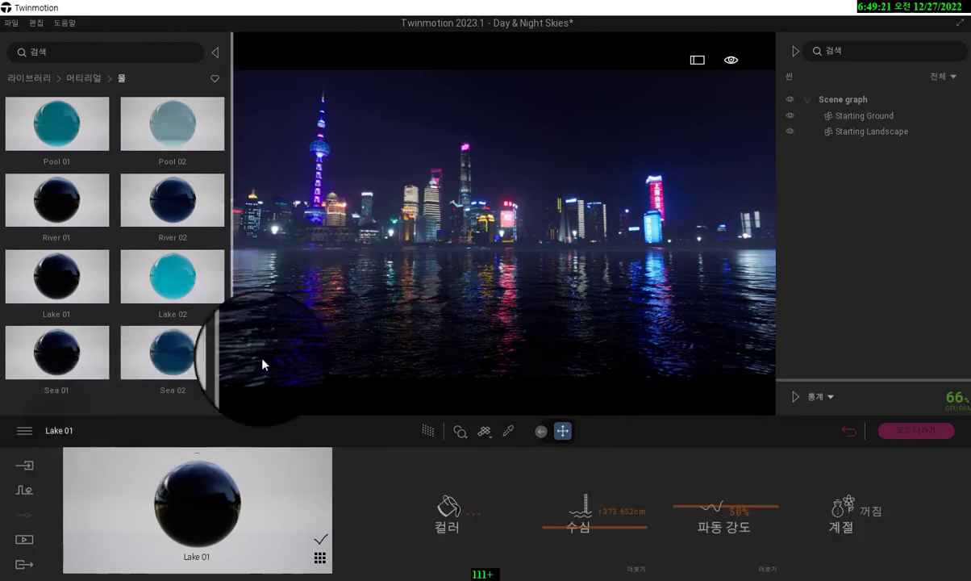
pyautogui.click(31, 78)
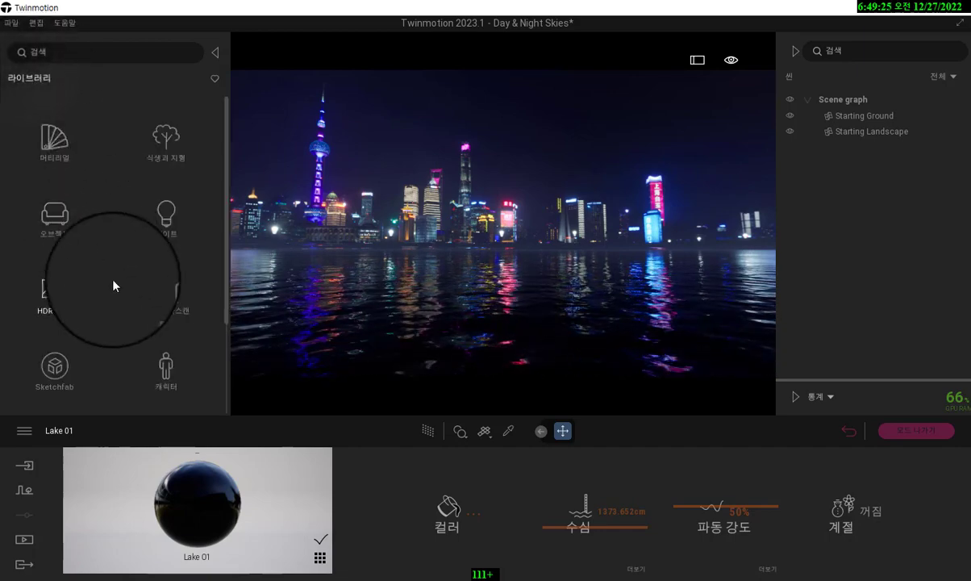
# Step: Place InflatableBoat 2 from the library's boat models on the lake in front of the night skyline
pyautogui.scroll(-2, 141, 309)
pyautogui.scroll(-1, 121, 322)
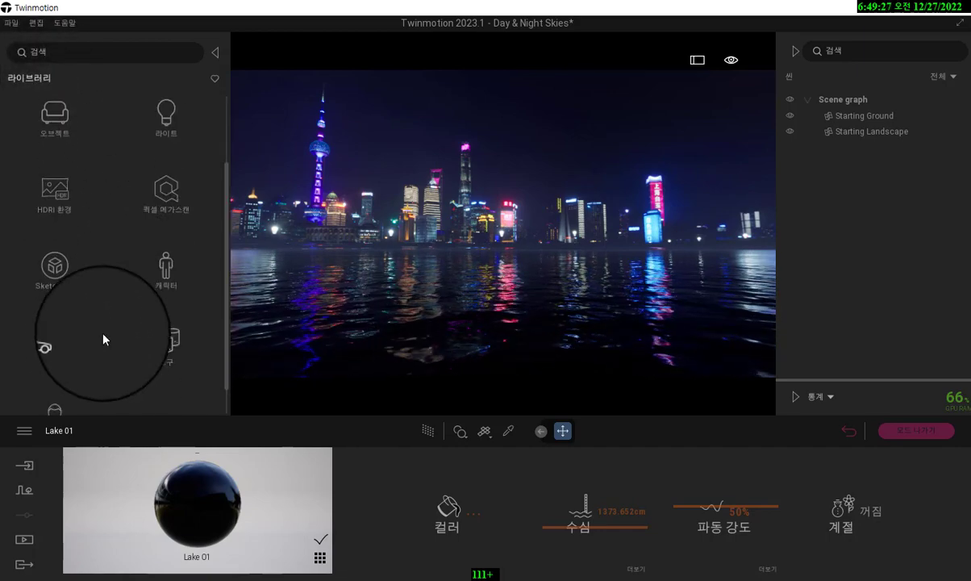
pyautogui.click(63, 341)
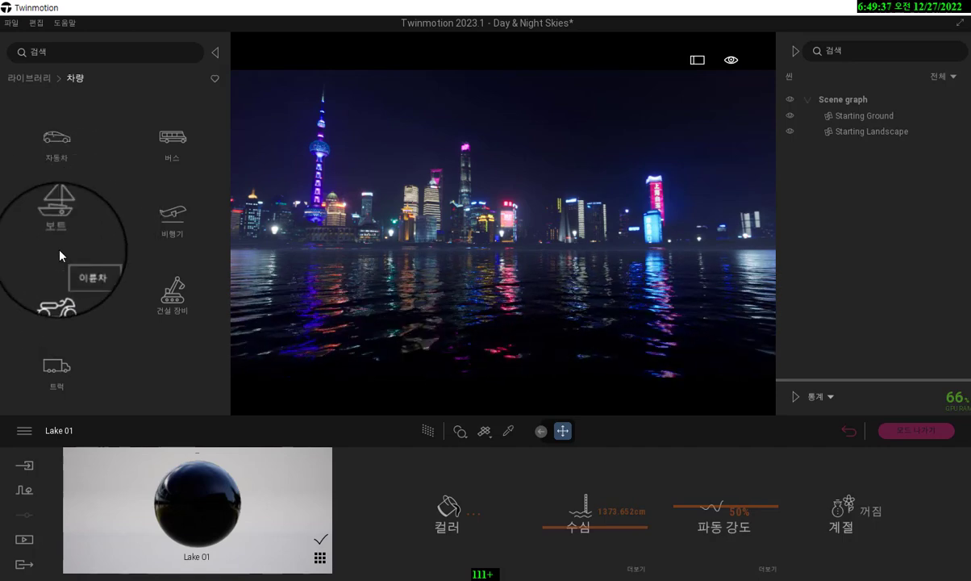
pyautogui.click(53, 211)
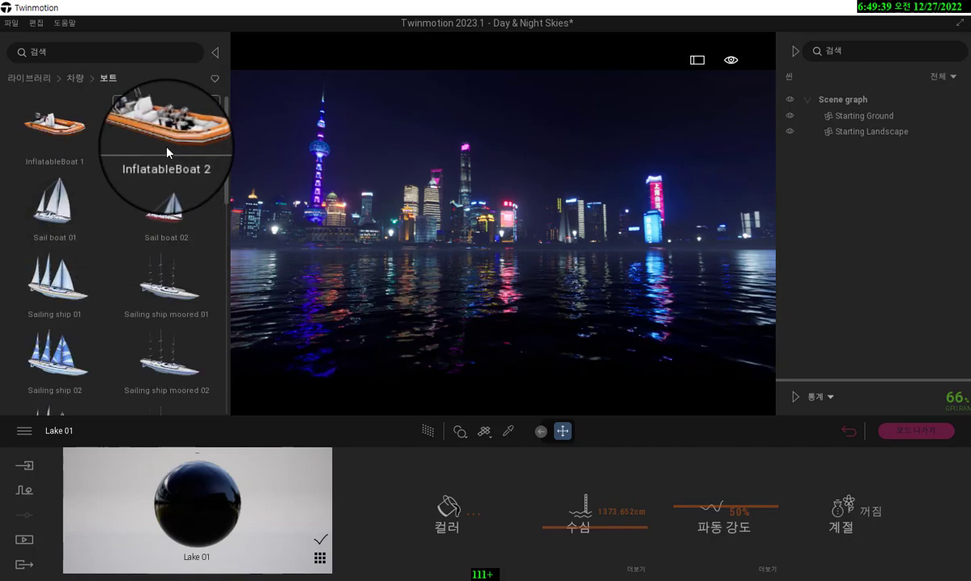
pyautogui.moveTo(161, 132); pyautogui.dragTo(550, 331)
pyautogui.press('Escape')
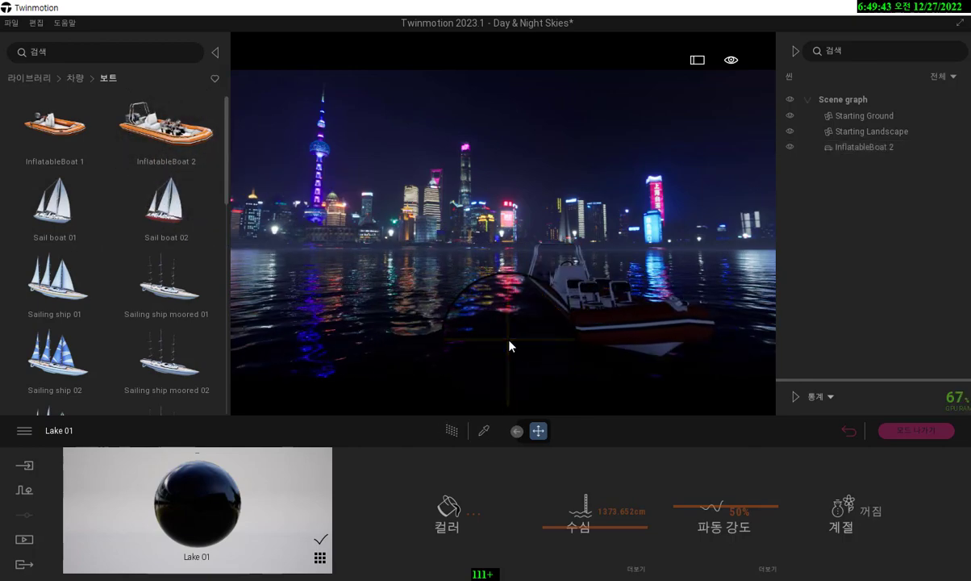
pyautogui.moveTo(509, 345); pyautogui.dragTo(511, 347, button='right')
pyautogui.scroll(3, 511, 348)
pyautogui.scroll(-4, 445, 323)
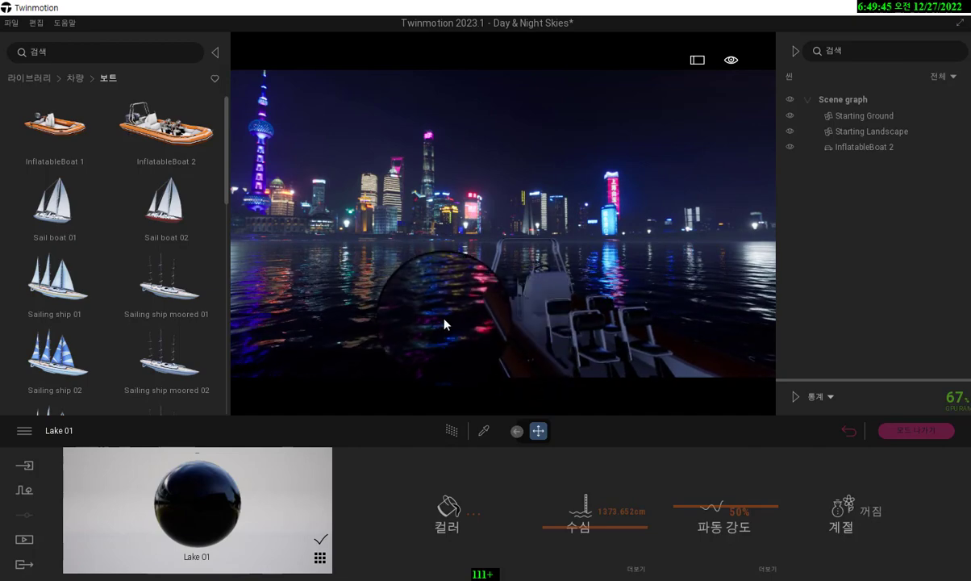
pyautogui.keyDown('shift'); pyautogui.moveTo(429, 317); pyautogui.dragTo(440, 322, button='middle'); pyautogui.keyUp('shift')
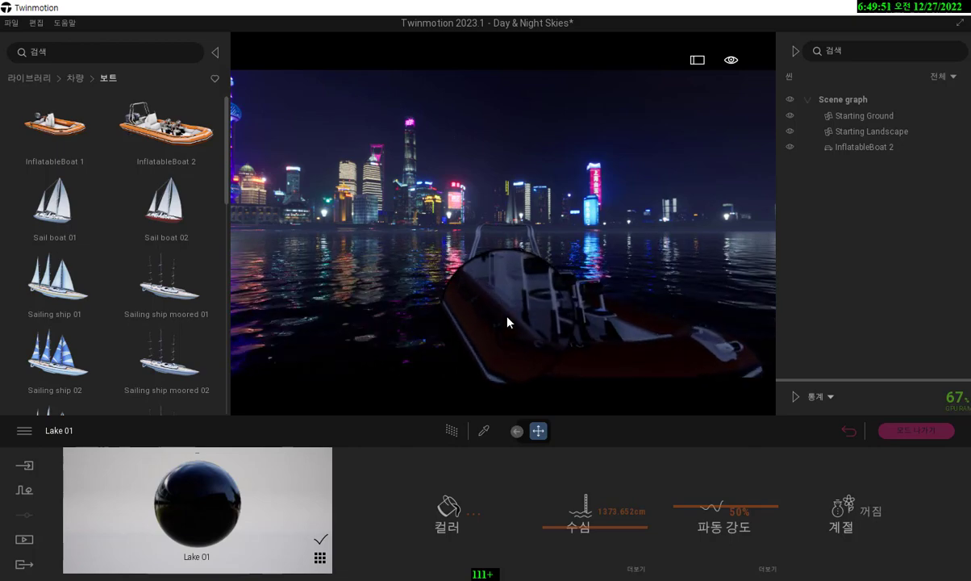
pyautogui.keyDown('shift'); pyautogui.moveTo(466, 317); pyautogui.dragTo(468, 319, button='middle'); pyautogui.keyUp('shift')
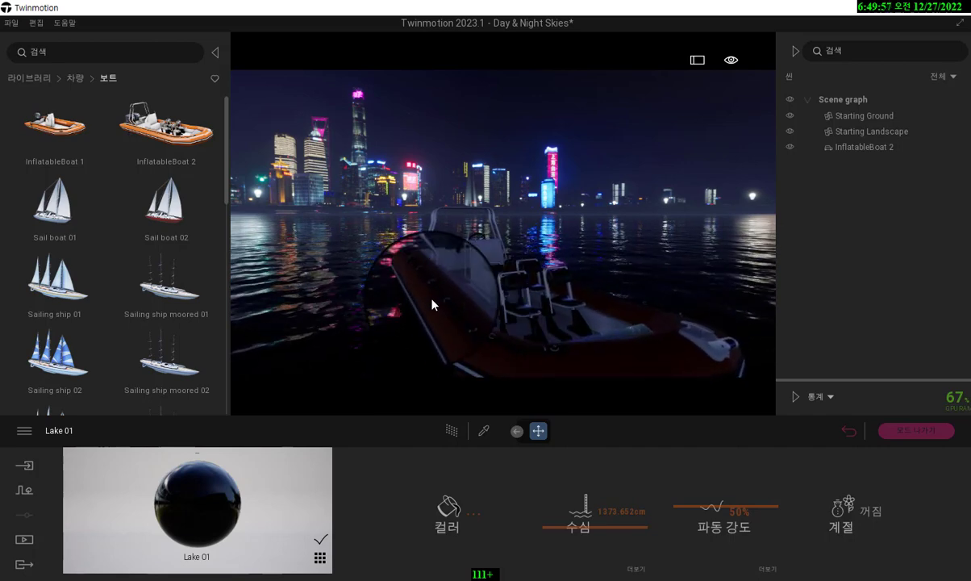
pyautogui.keyDown('shift'); pyautogui.moveTo(430, 299); pyautogui.dragTo(429, 305, button='middle'); pyautogui.keyUp('shift')
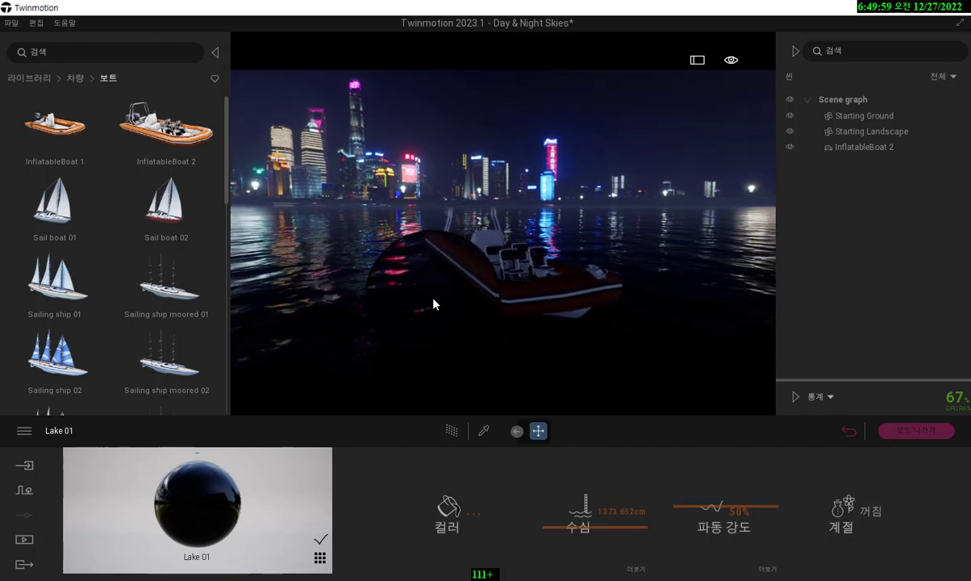
# Step: Add an Area light from the library above the boat, with a width of 249.9 cm and a length of 1641.4 cm
pyautogui.click(26, 75)
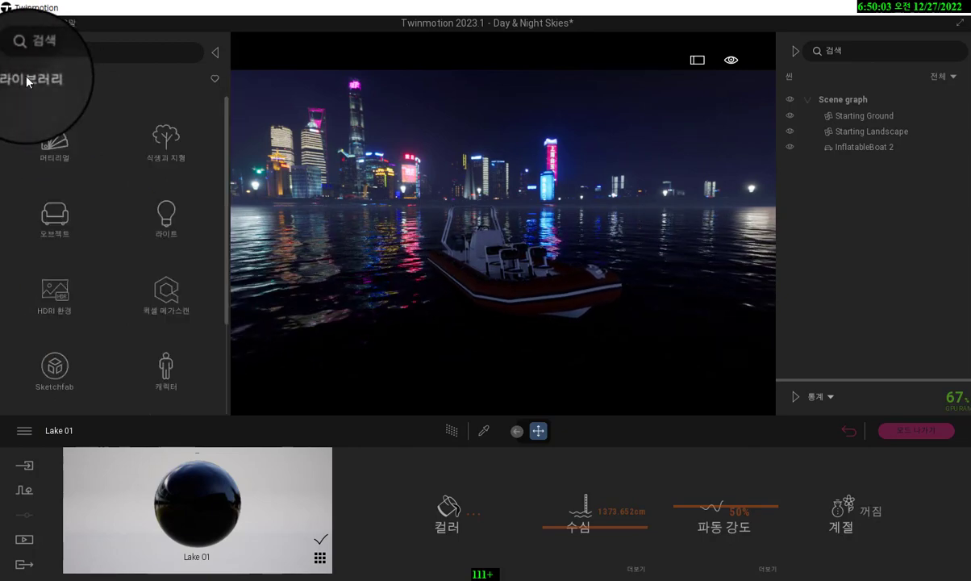
pyautogui.click(160, 214)
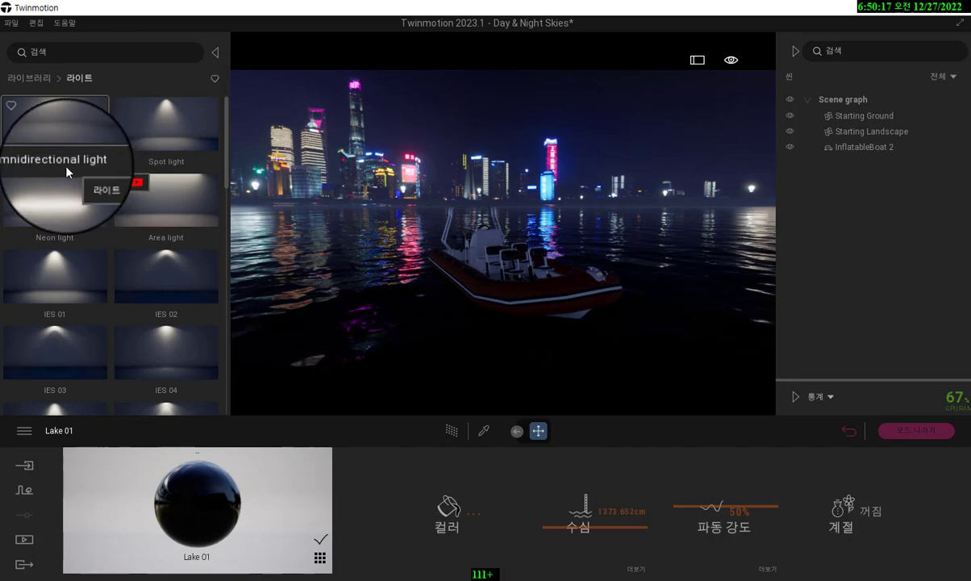
pyautogui.moveTo(54, 122); pyautogui.dragTo(466, 246)
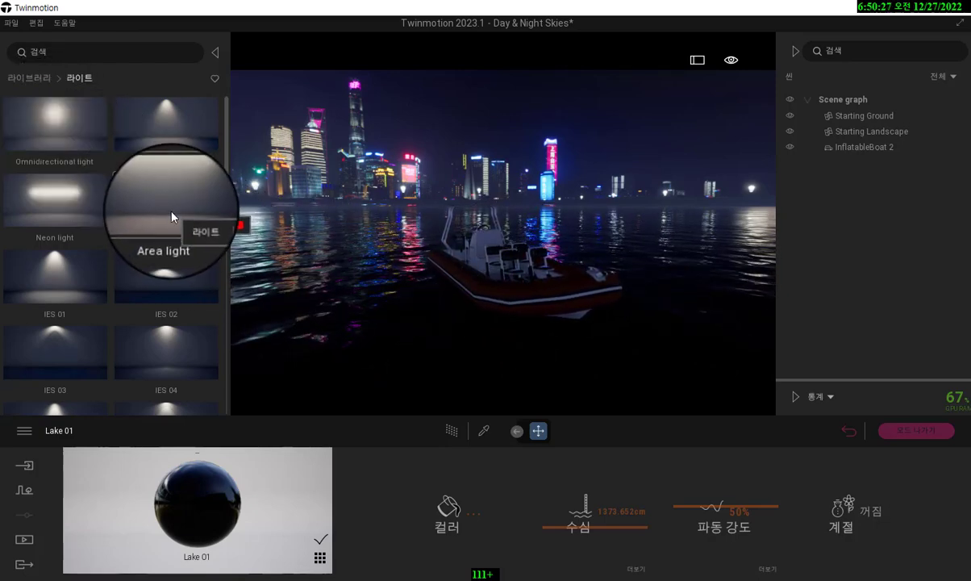
pyautogui.moveTo(172, 213); pyautogui.dragTo(488, 247)
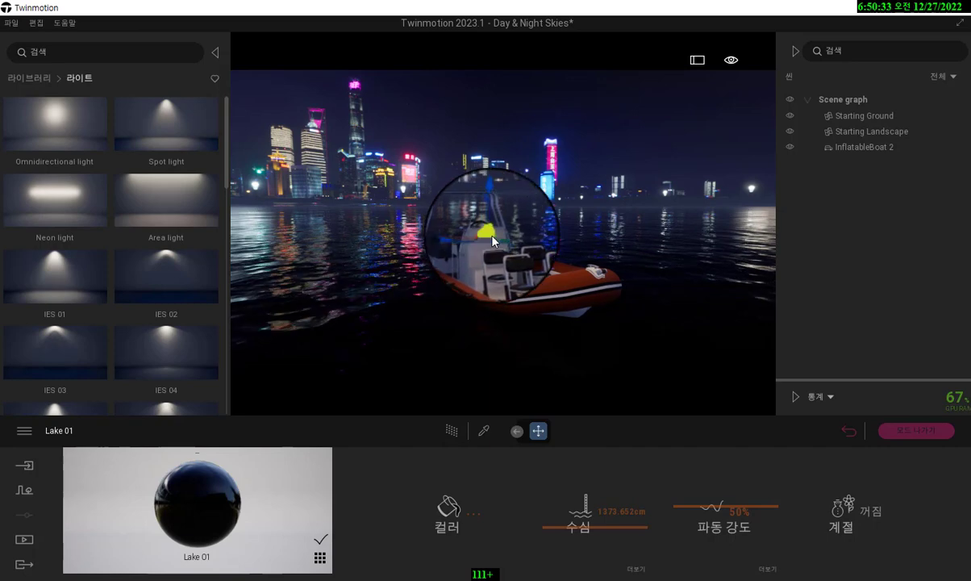
pyautogui.moveTo(492, 240); pyautogui.dragTo(529, 290)
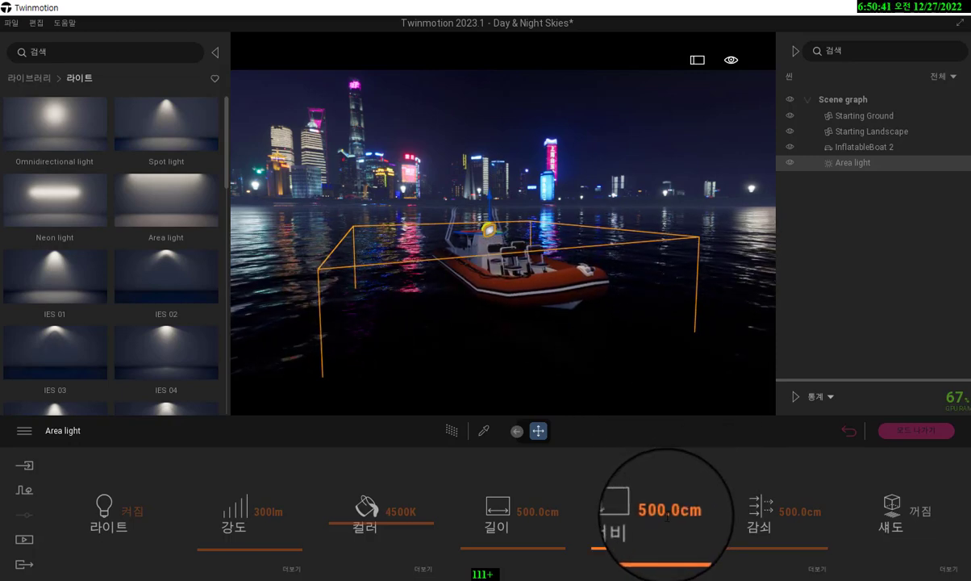
pyautogui.moveTo(655, 553)
pyautogui.mouseDown()
pyautogui.moveTo(656, 524)
pyautogui.moveTo(661, 550)
pyautogui.mouseUp()
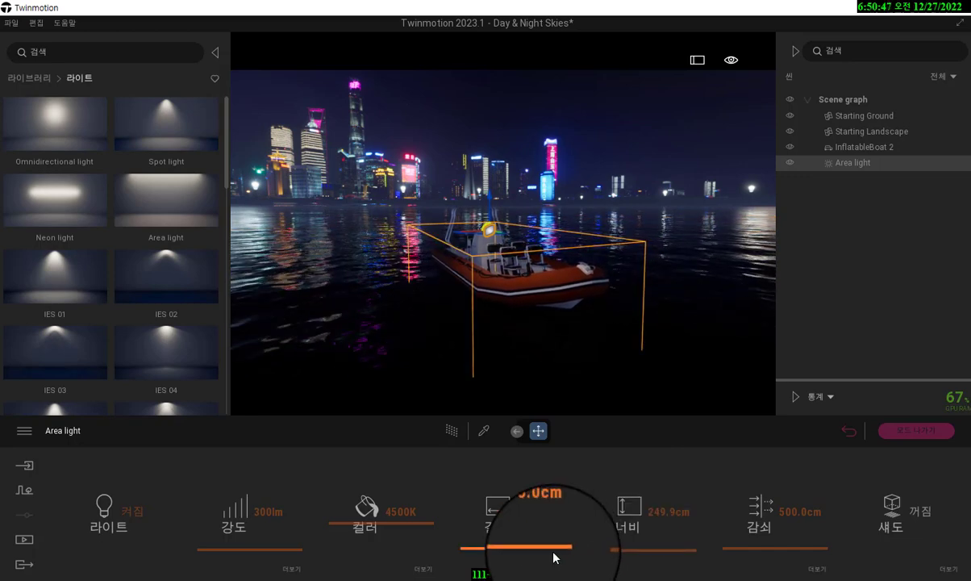
pyautogui.moveTo(555, 556); pyautogui.dragTo(565, 528)
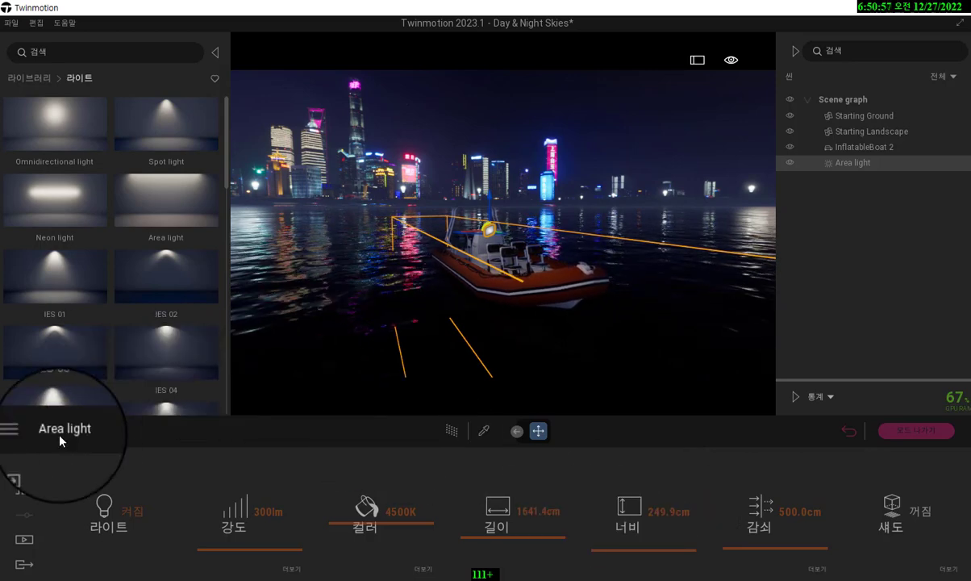
# Step: Change the unit setting in the preferences from centimetres to metres
pyautogui.click(24, 433)
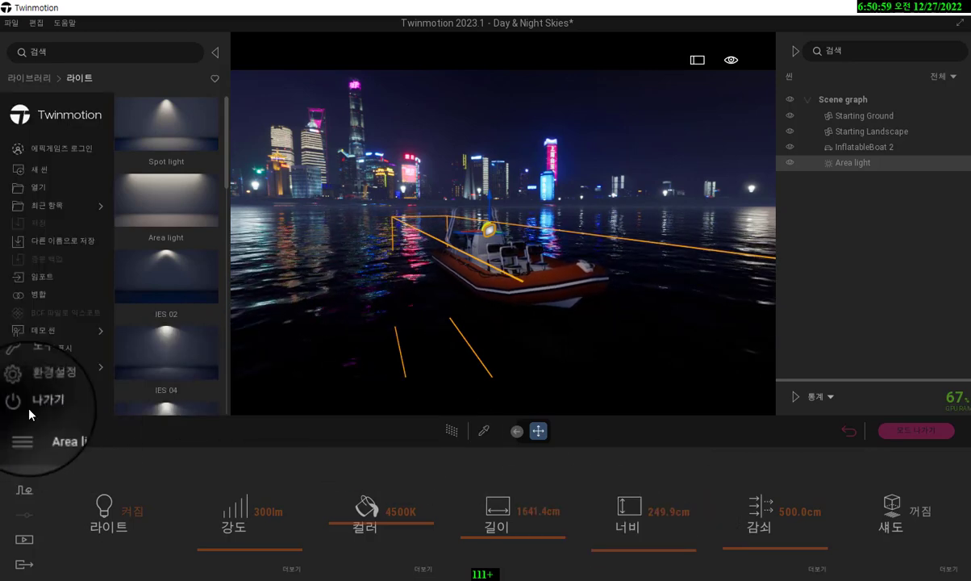
pyautogui.click(32, 391)
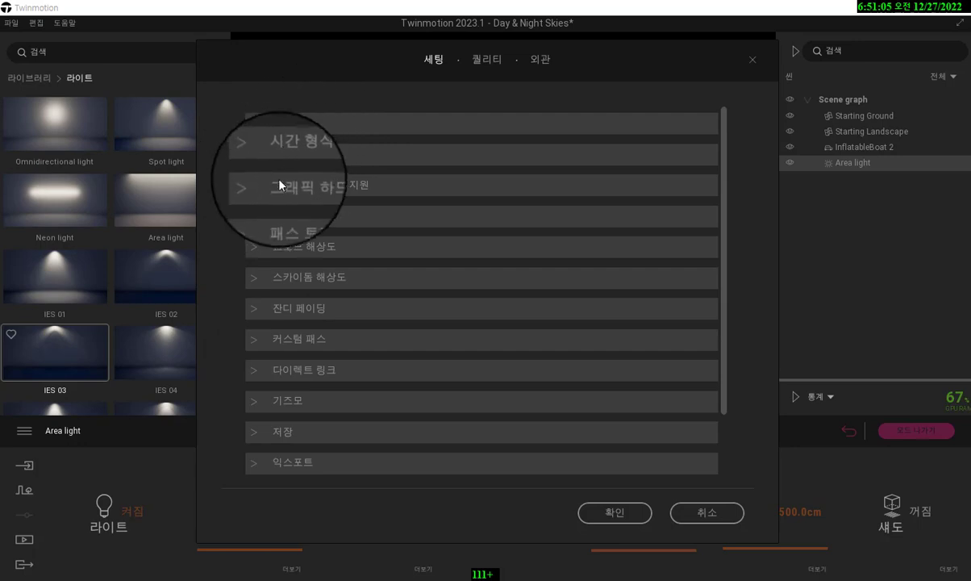
pyautogui.click(258, 123)
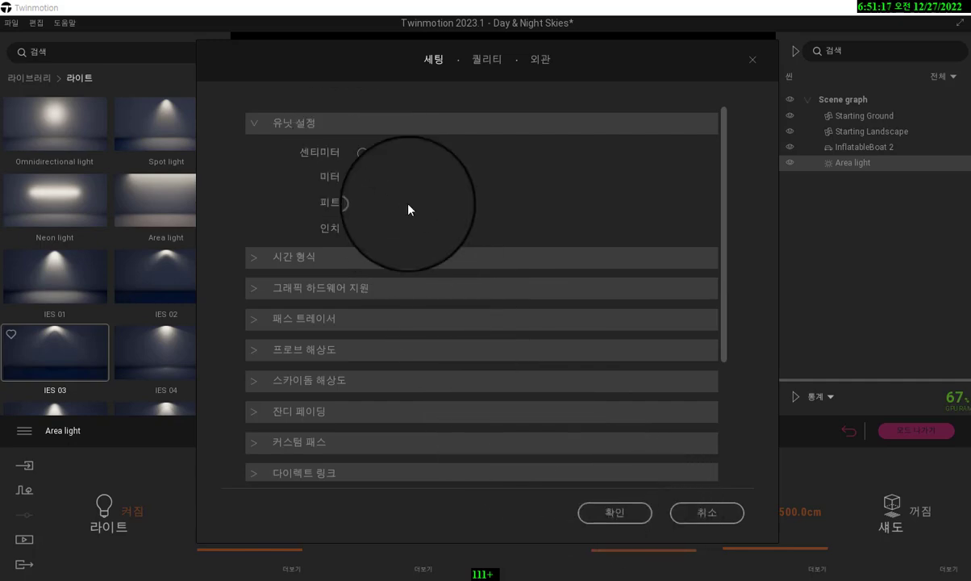
pyautogui.click(611, 513)
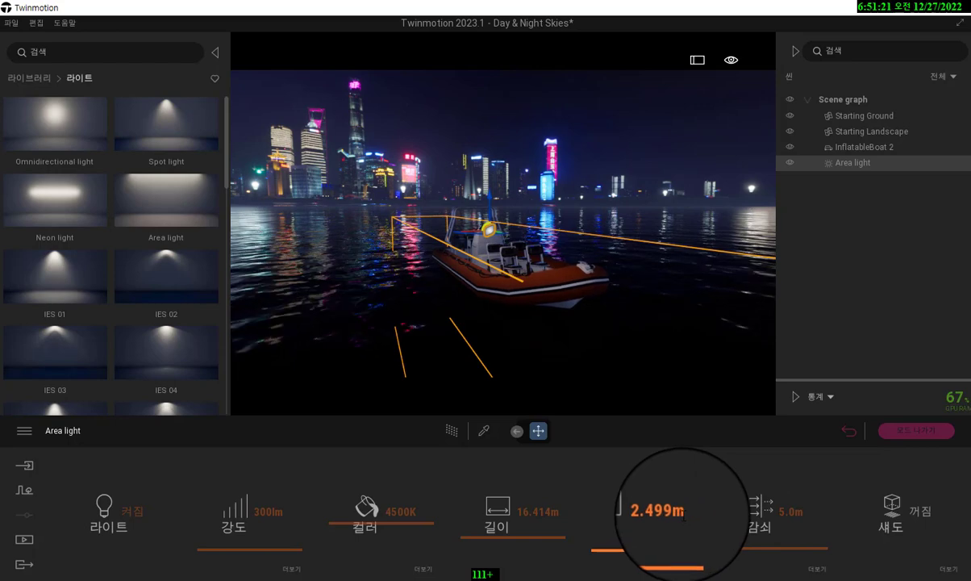
# Step: Set the Area light's intensity to 2293 lm and its attenuation to 4.3 m
pyautogui.scroll(-3, 611, 355)
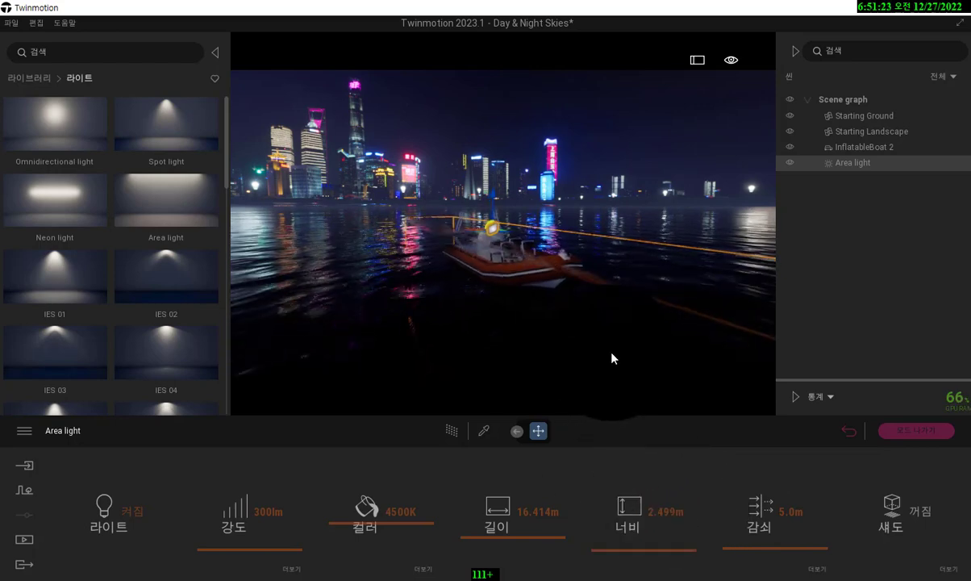
pyautogui.scroll(4, 613, 353)
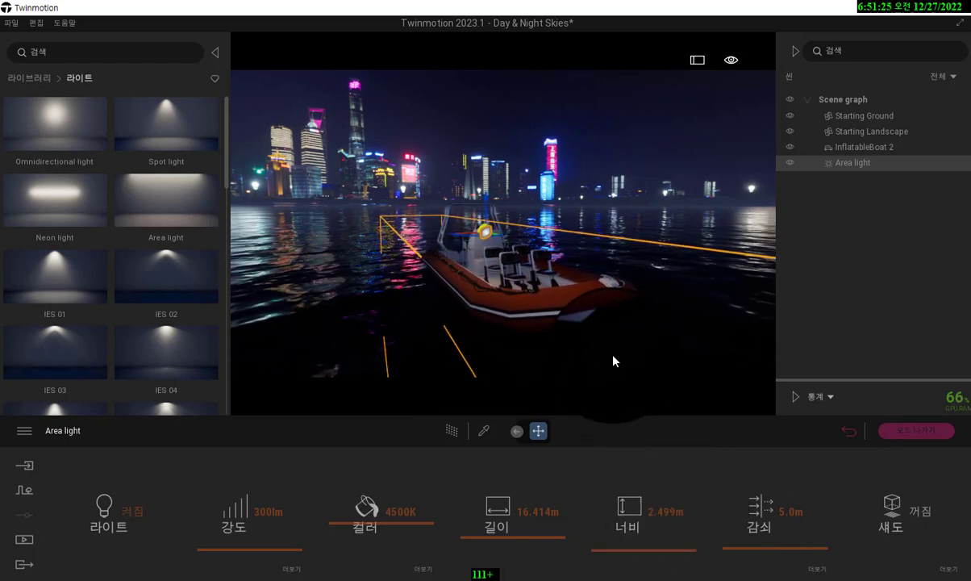
pyautogui.scroll(3, 613, 357)
pyautogui.scroll(-3, 613, 360)
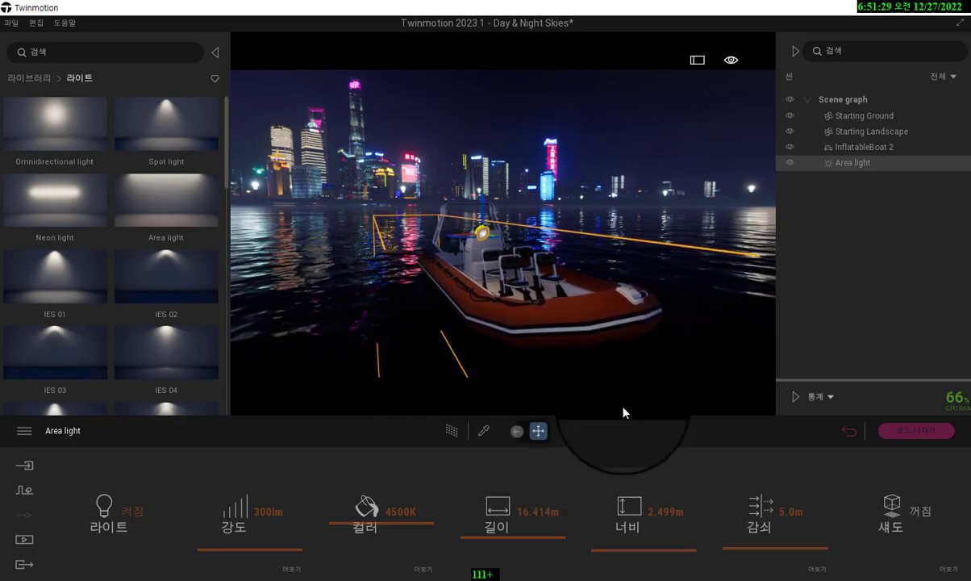
pyautogui.scroll(-2, 597, 341)
pyautogui.scroll(3, 597, 340)
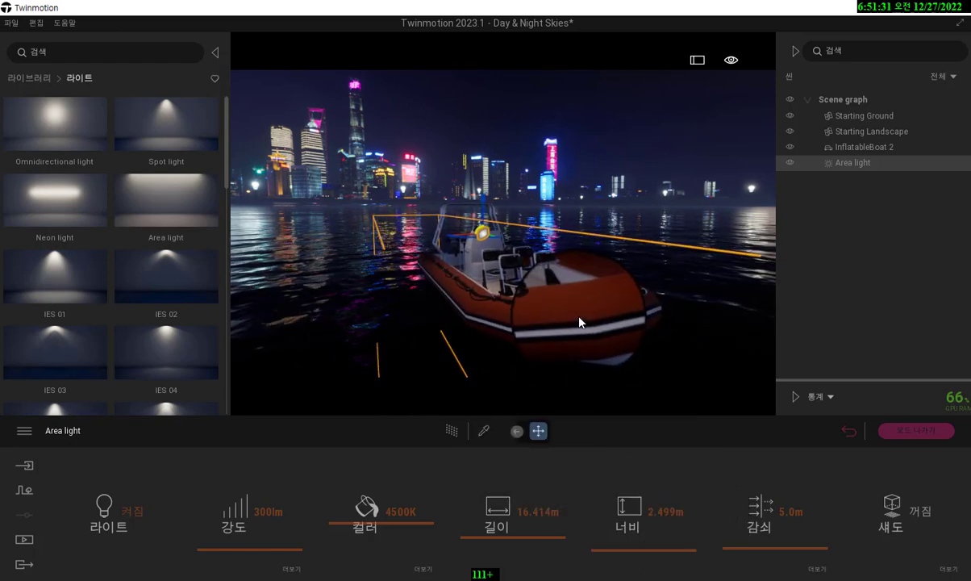
pyautogui.click(622, 321)
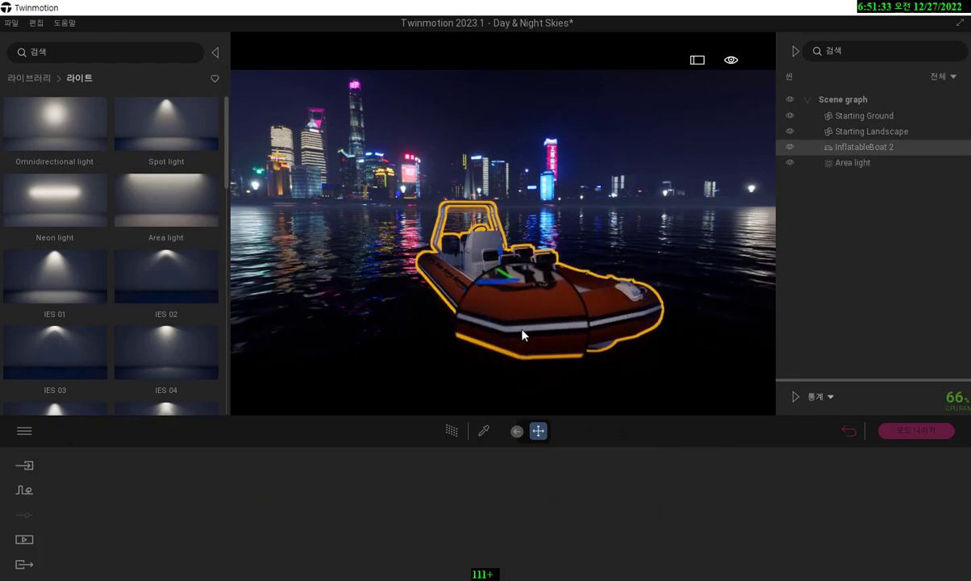
pyautogui.click(852, 163)
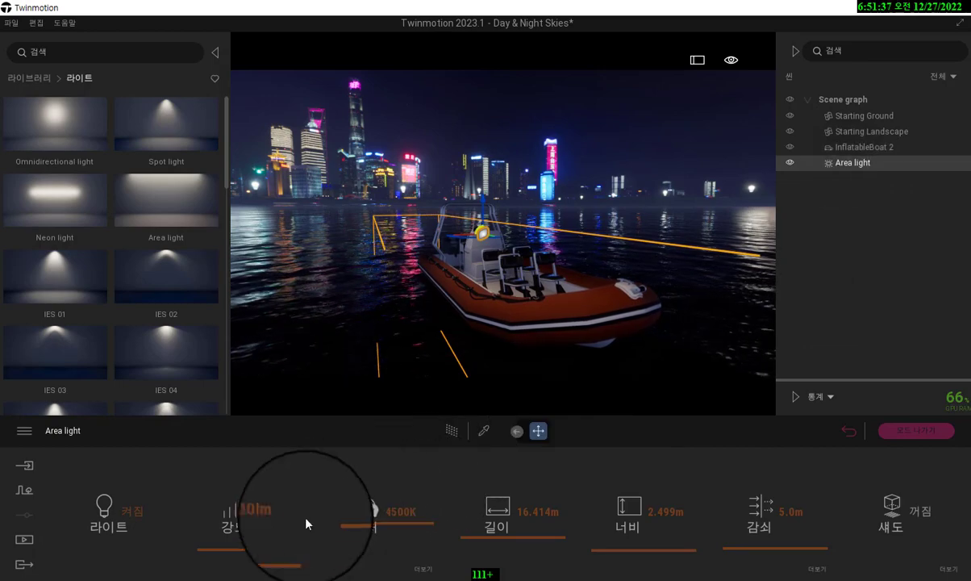
pyautogui.moveTo(278, 553)
pyautogui.mouseDown()
pyautogui.moveTo(281, 497)
pyautogui.moveTo(279, 552)
pyautogui.moveTo(281, 503)
pyautogui.moveTo(289, 535)
pyautogui.mouseUp()
pyautogui.moveTo(767, 549)
pyautogui.mouseDown()
pyautogui.moveTo(764, 488)
pyautogui.moveTo(773, 556)
pyautogui.mouseUp()
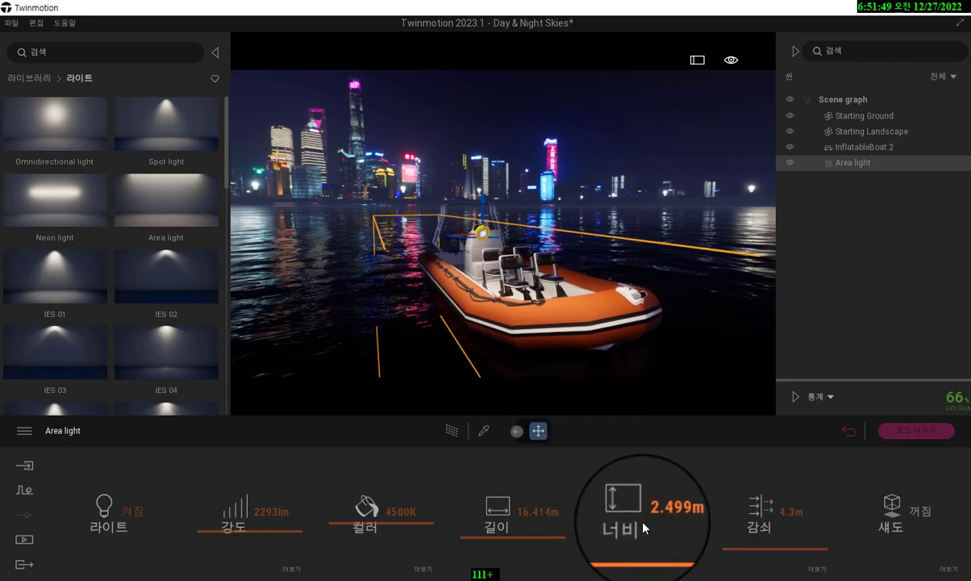
# Step: Resize the Area light to a width of 4.0 m and a length of 12.0 m
pyautogui.moveTo(643, 552); pyautogui.dragTo(651, 550)
pyautogui.moveTo(546, 542); pyautogui.dragTo(548, 537)
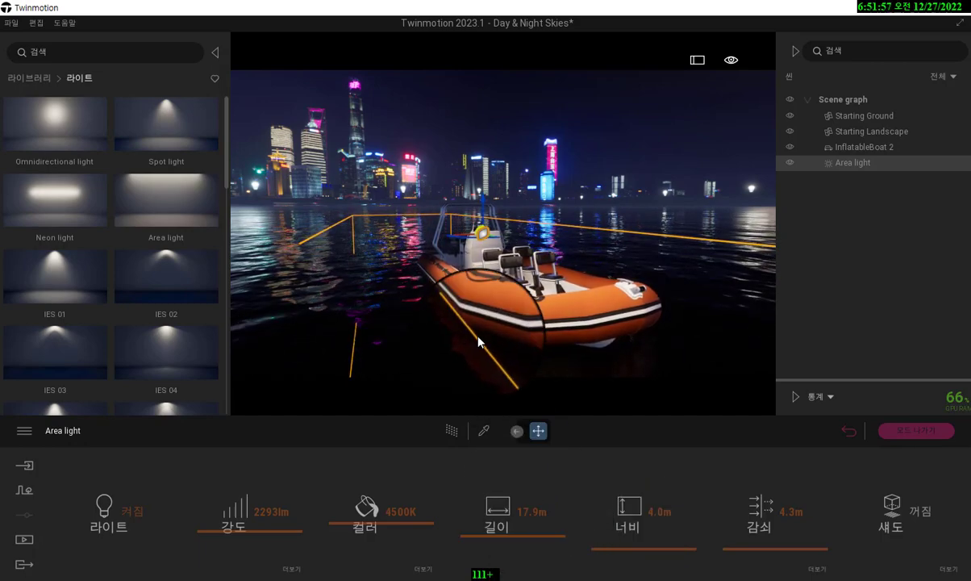
pyautogui.scroll(-5, 503, 322)
pyautogui.scroll(-5, 502, 322)
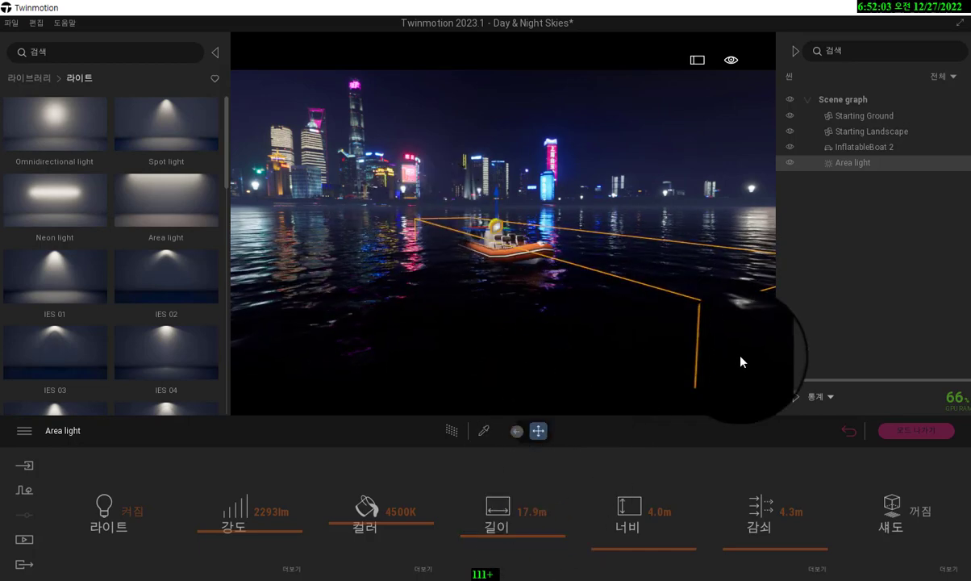
pyautogui.moveTo(533, 538); pyautogui.dragTo(534, 498)
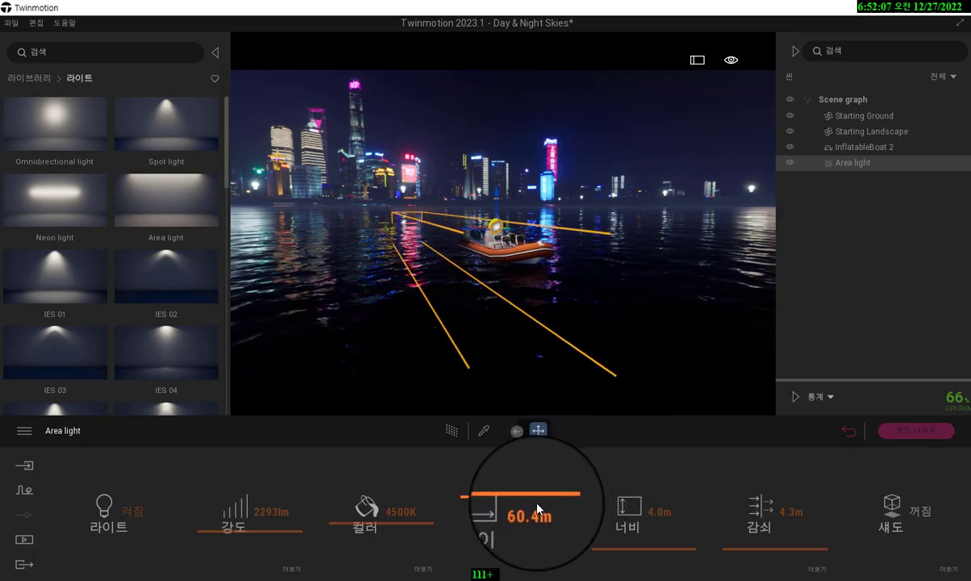
pyautogui.moveTo(526, 505)
pyautogui.mouseDown()
pyautogui.moveTo(535, 544)
pyautogui.moveTo(532, 524)
pyautogui.mouseUp()
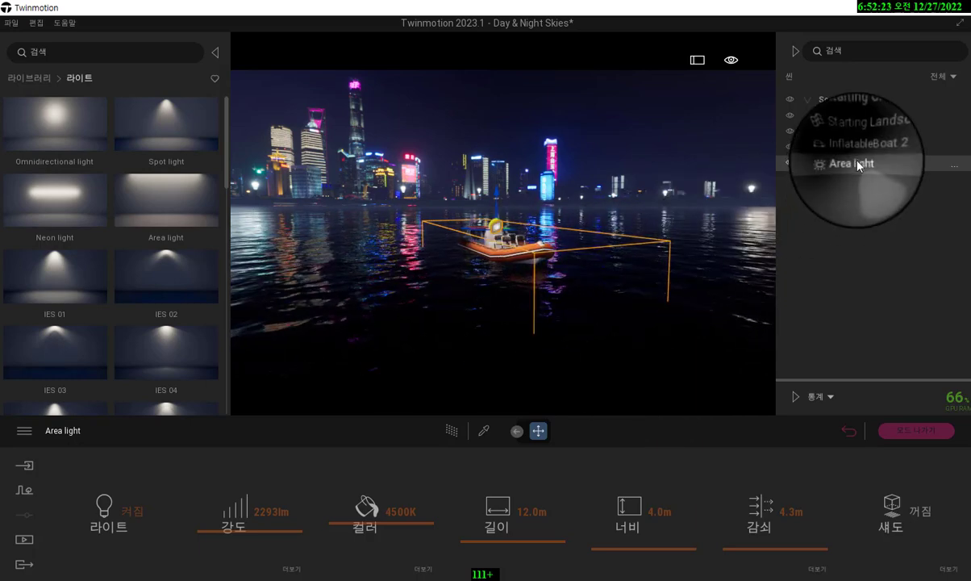
# Step: Raise the Area light vertically so that it sits higher above the boat
pyautogui.scroll(5, 554, 242)
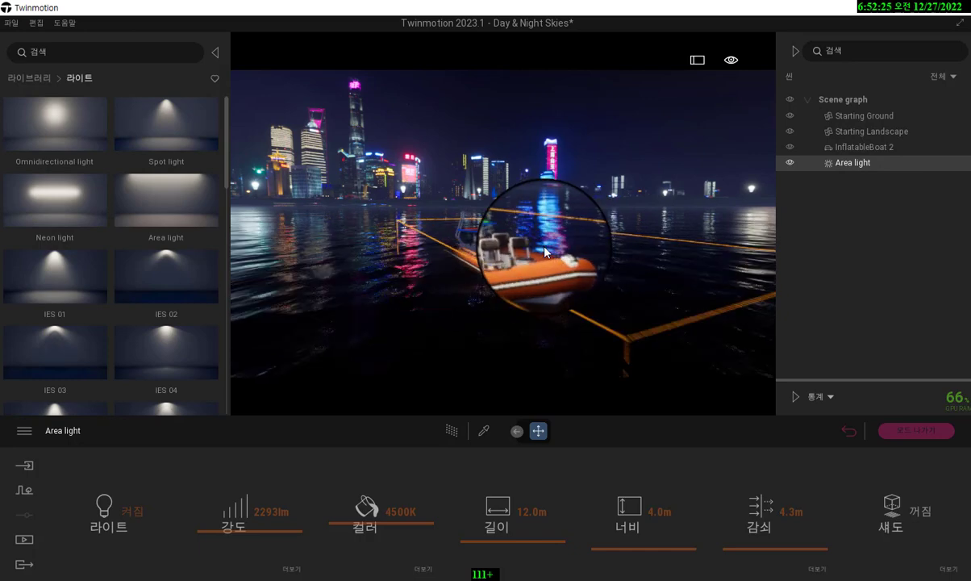
pyautogui.scroll(3, 544, 248)
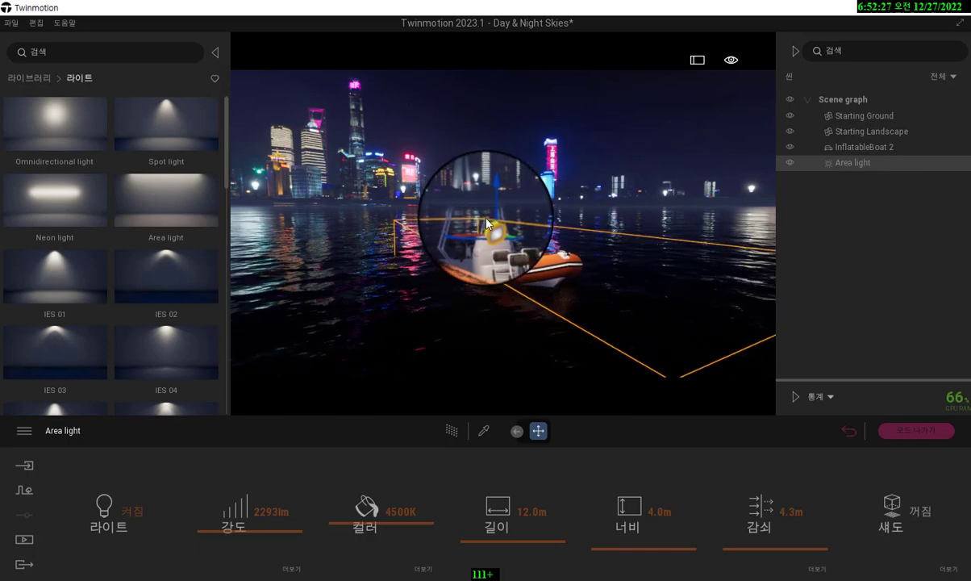
pyautogui.click(487, 232)
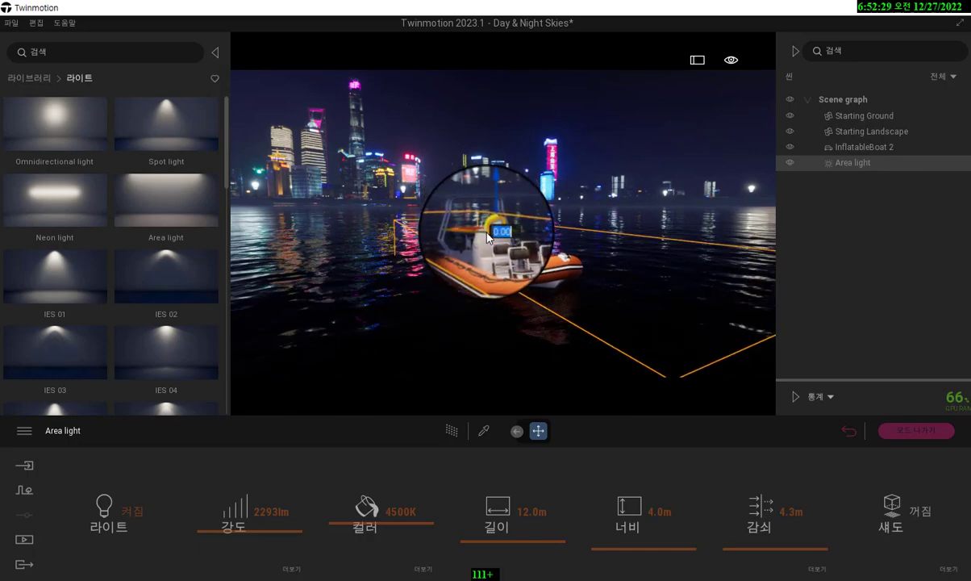
pyautogui.moveTo(487, 232); pyautogui.dragTo(489, 180)
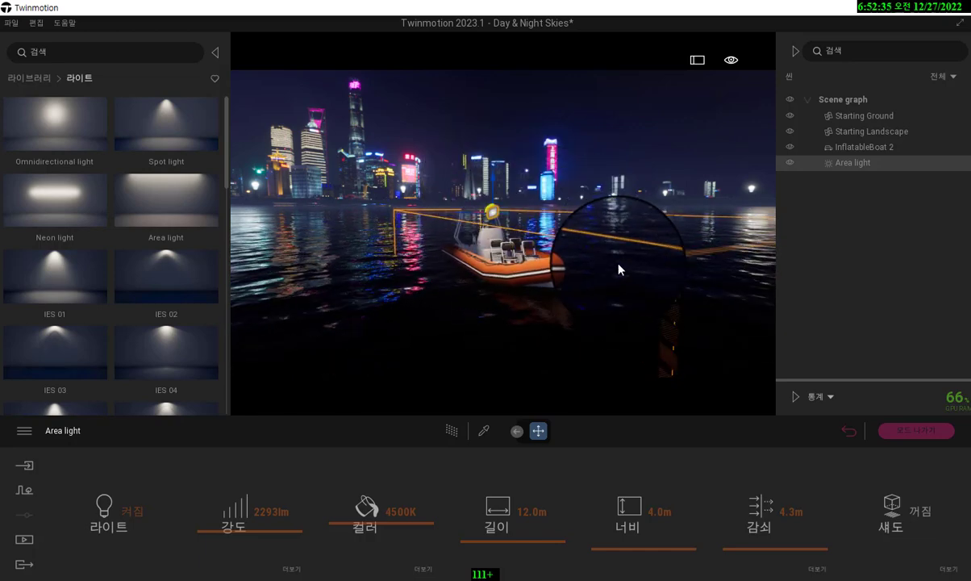
pyautogui.scroll(-3, 618, 264)
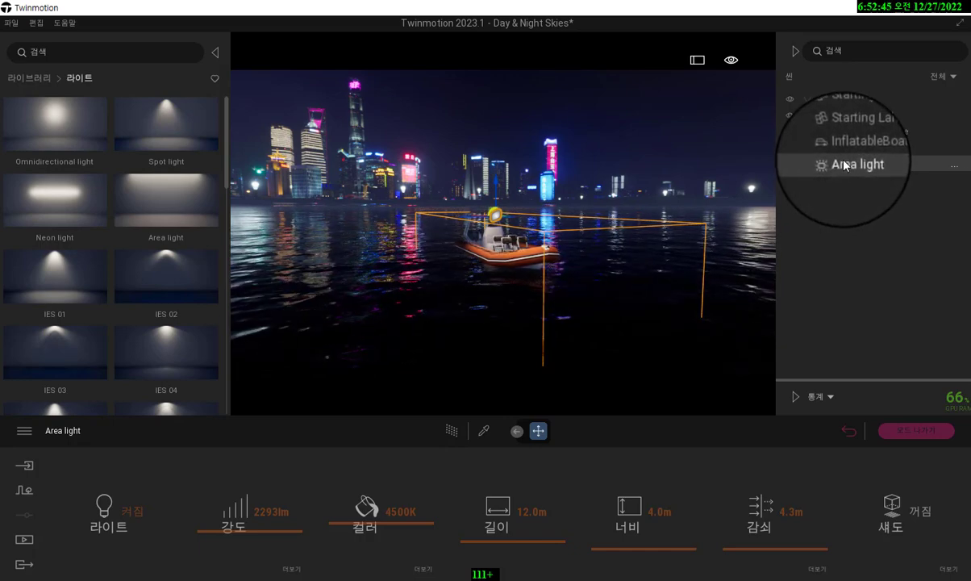
# Step: Nest the Area light under InflatableBoat 2 in the scene graph and move the boat across the water, away from the lit towers
pyautogui.moveTo(846, 165); pyautogui.dragTo(841, 154)
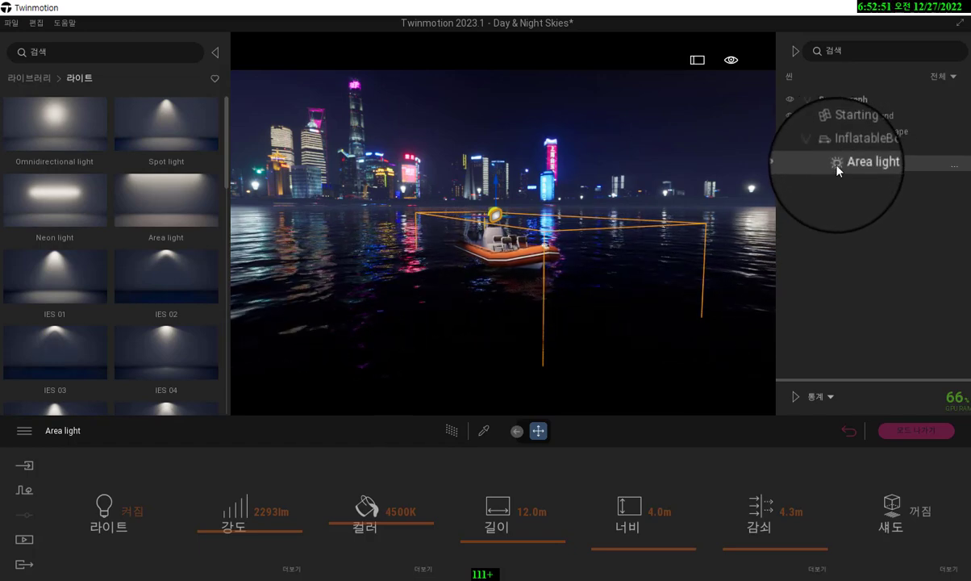
pyautogui.click(849, 153)
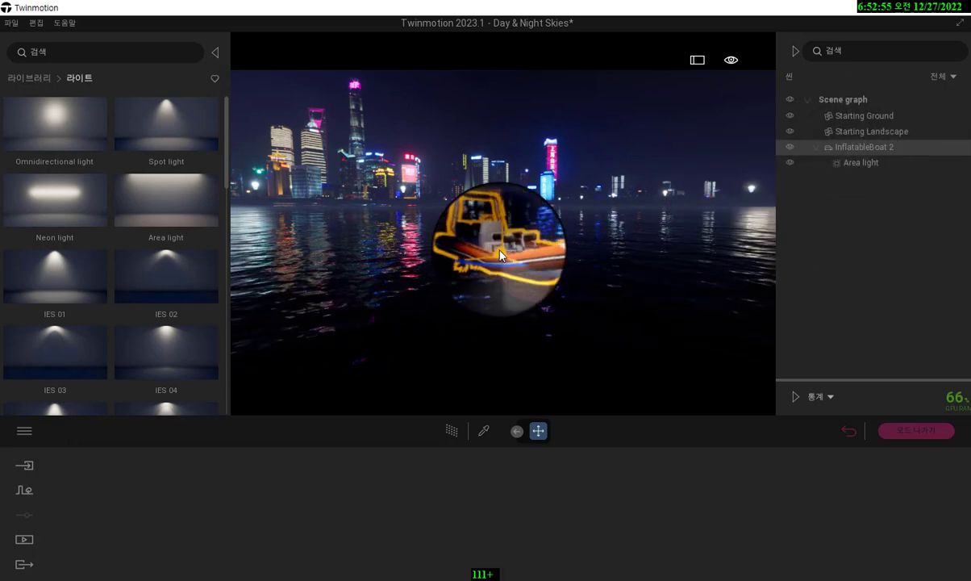
pyautogui.moveTo(501, 259); pyautogui.dragTo(585, 266)
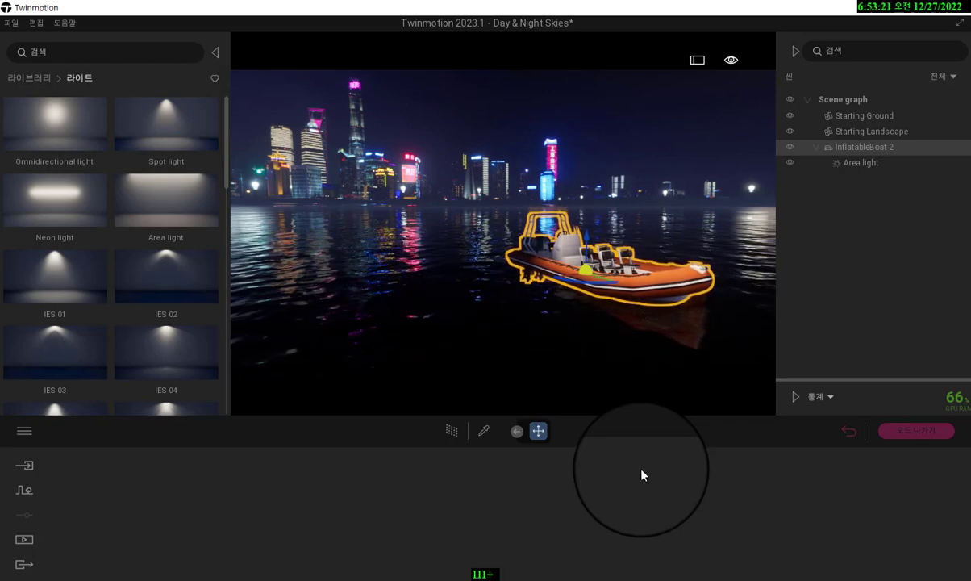
pyautogui.click(599, 498)
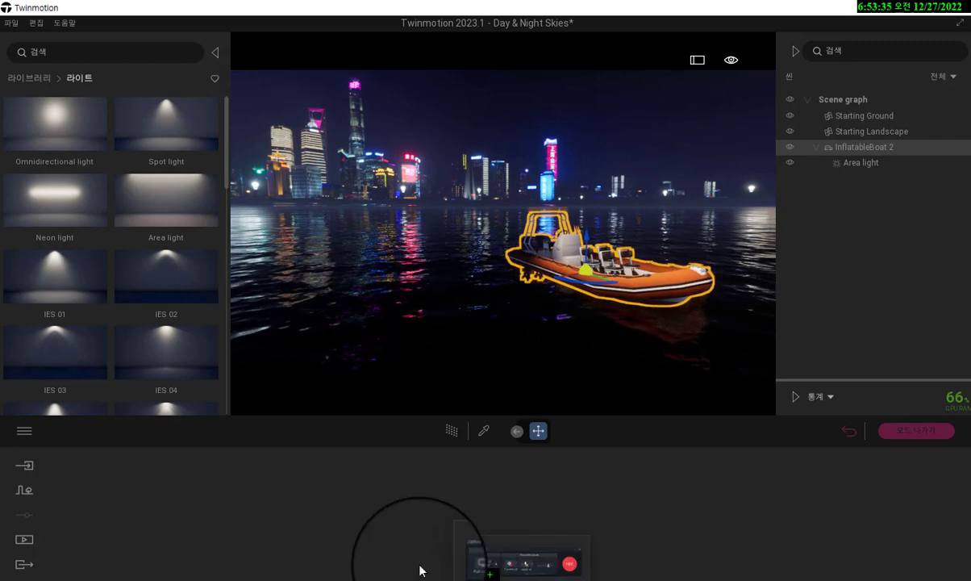
# Step: Open the home screen that offers the scene templates
pyautogui.click(12, 23)
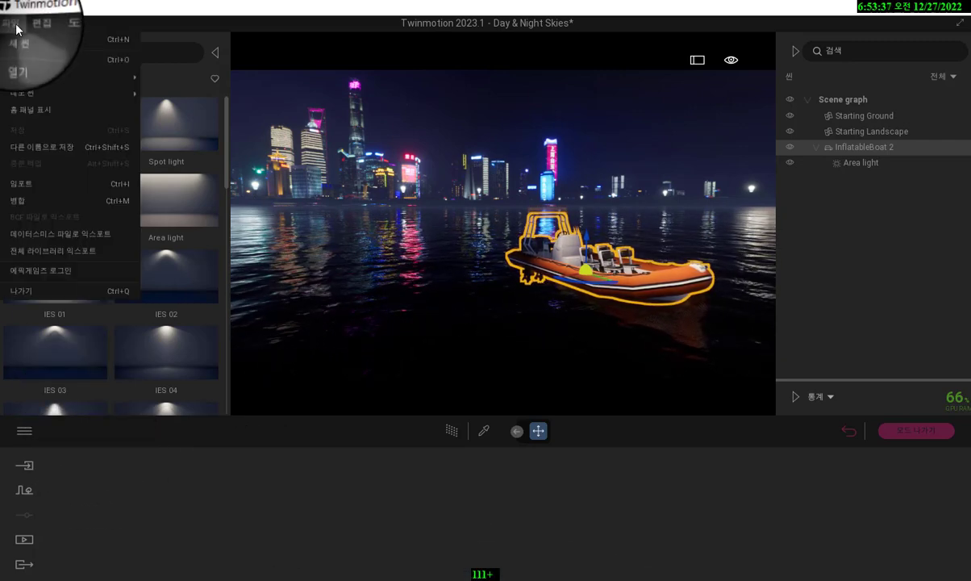
pyautogui.click(37, 108)
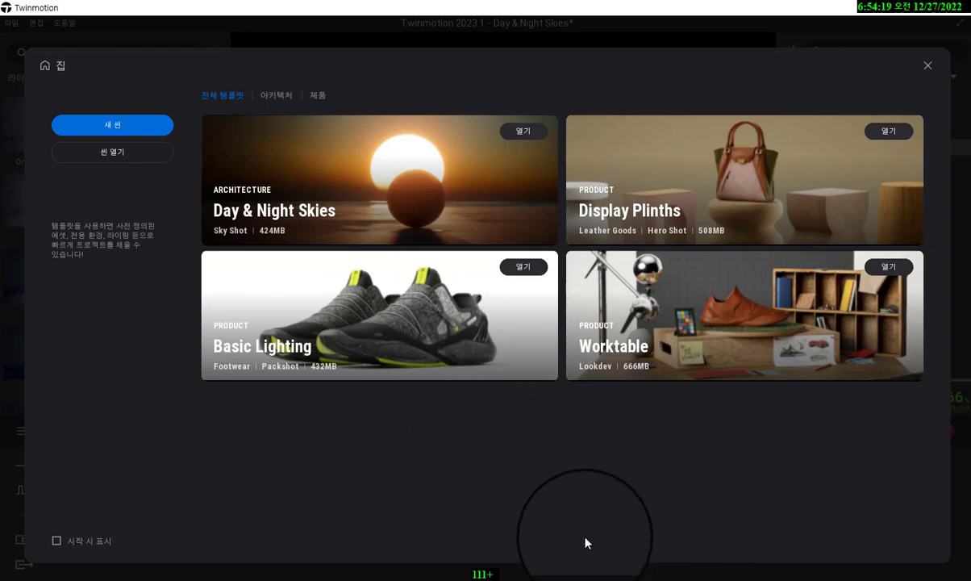
pyautogui.click(542, 580)
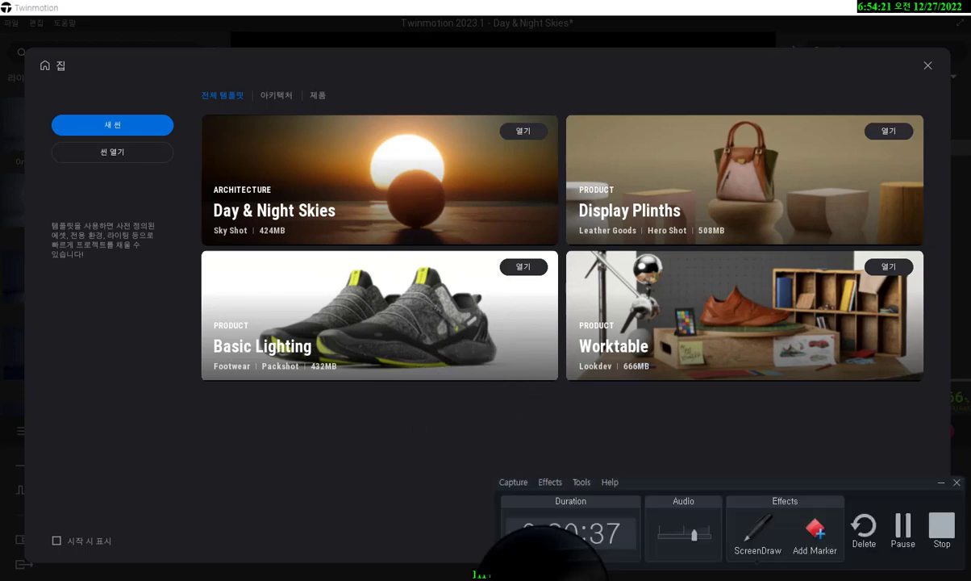